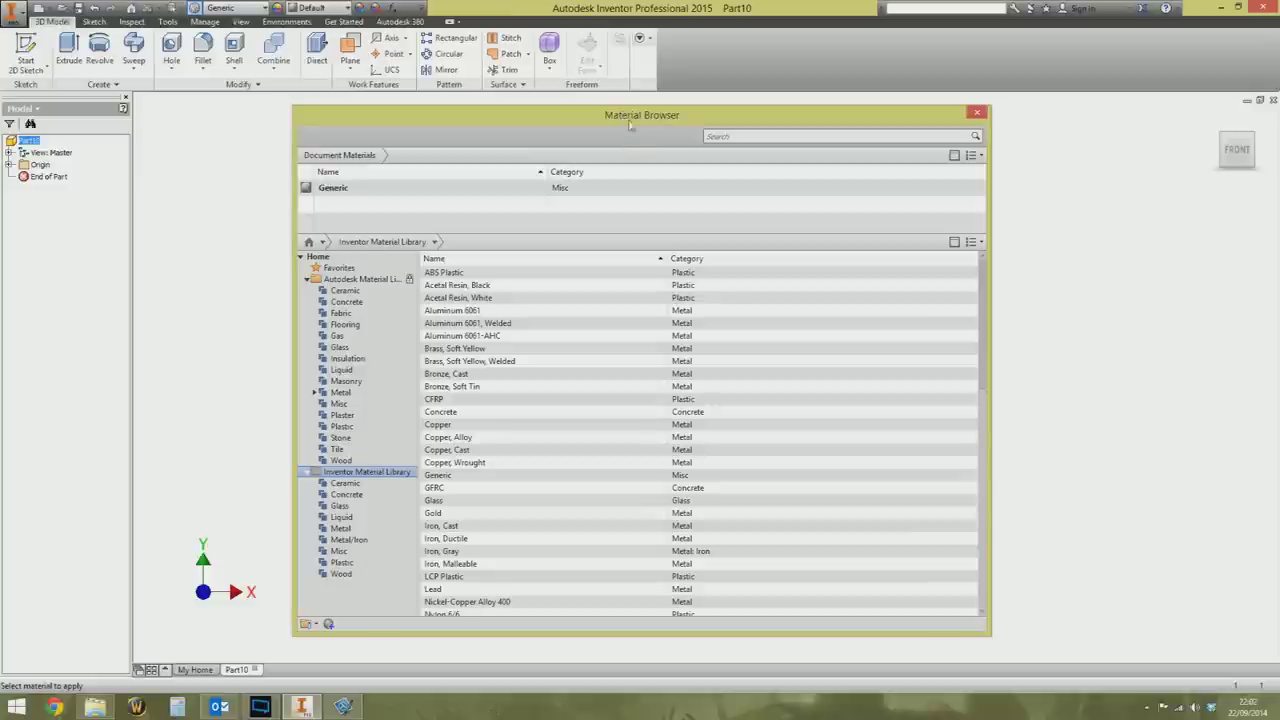
Step: Reposition the Material Browser by its title bar, then close it
drag(614, 126, 600, 127)
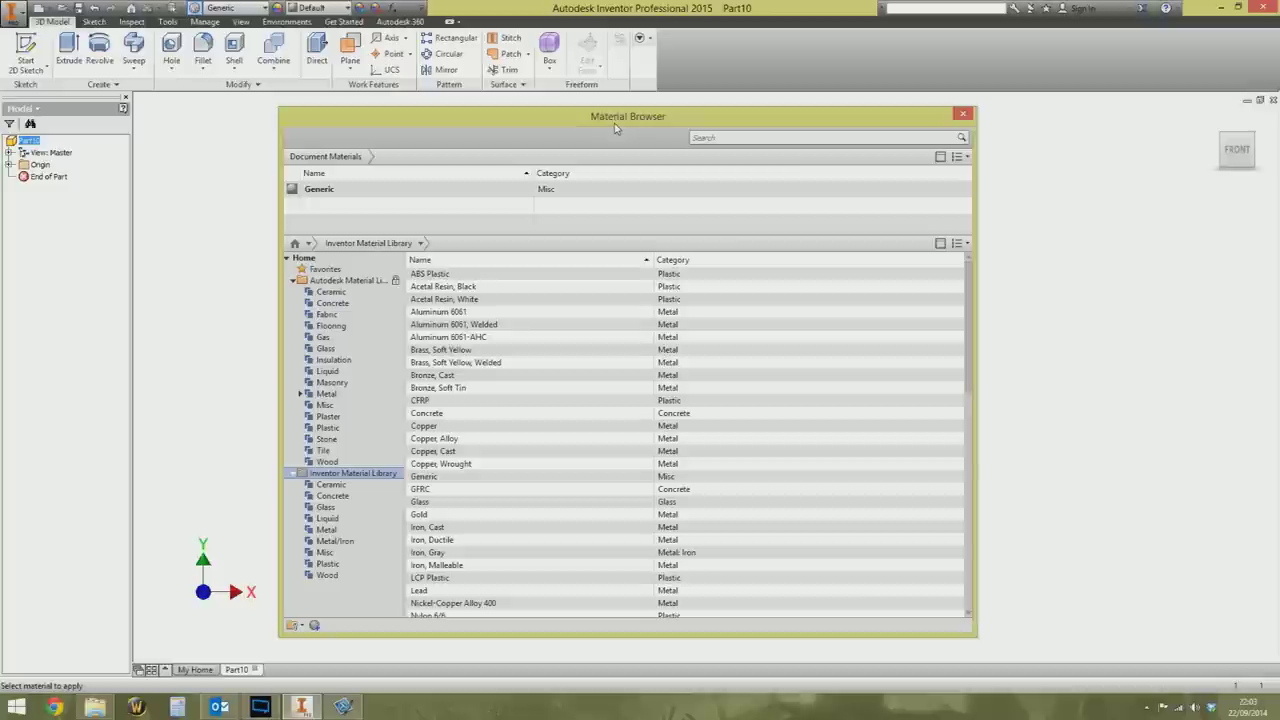
drag(615, 127, 607, 122)
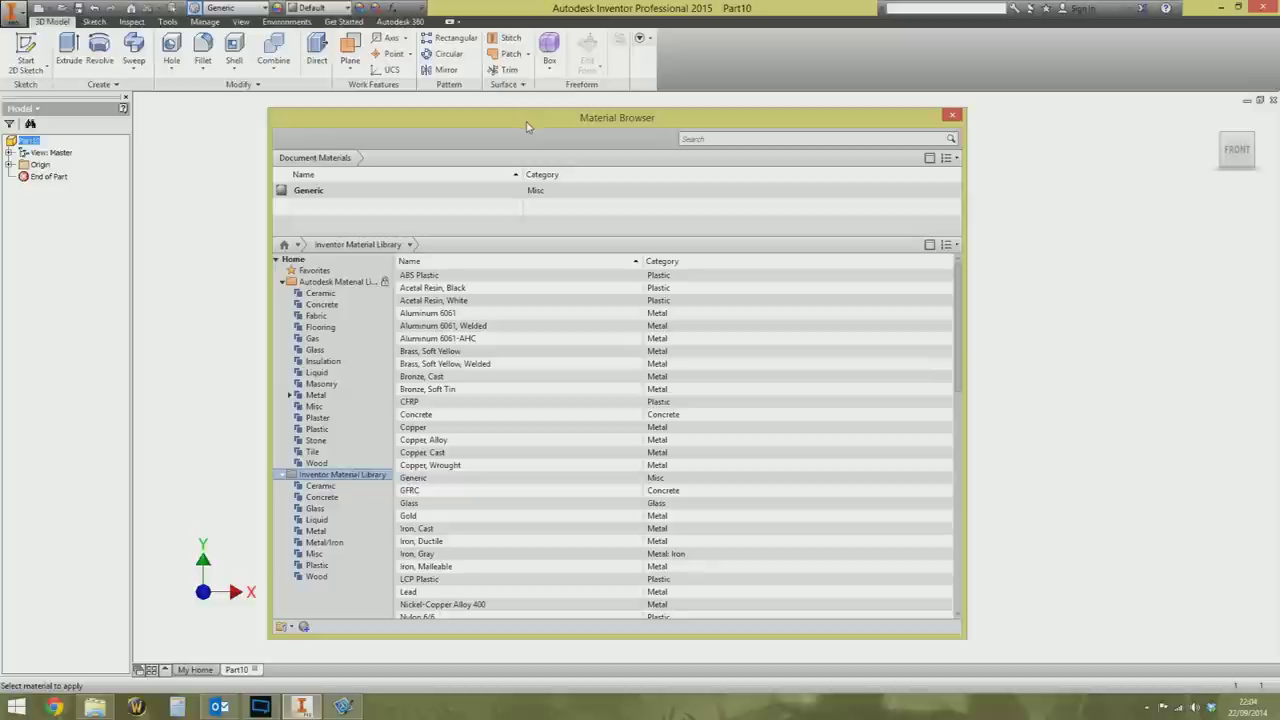
drag(543, 121, 569, 116)
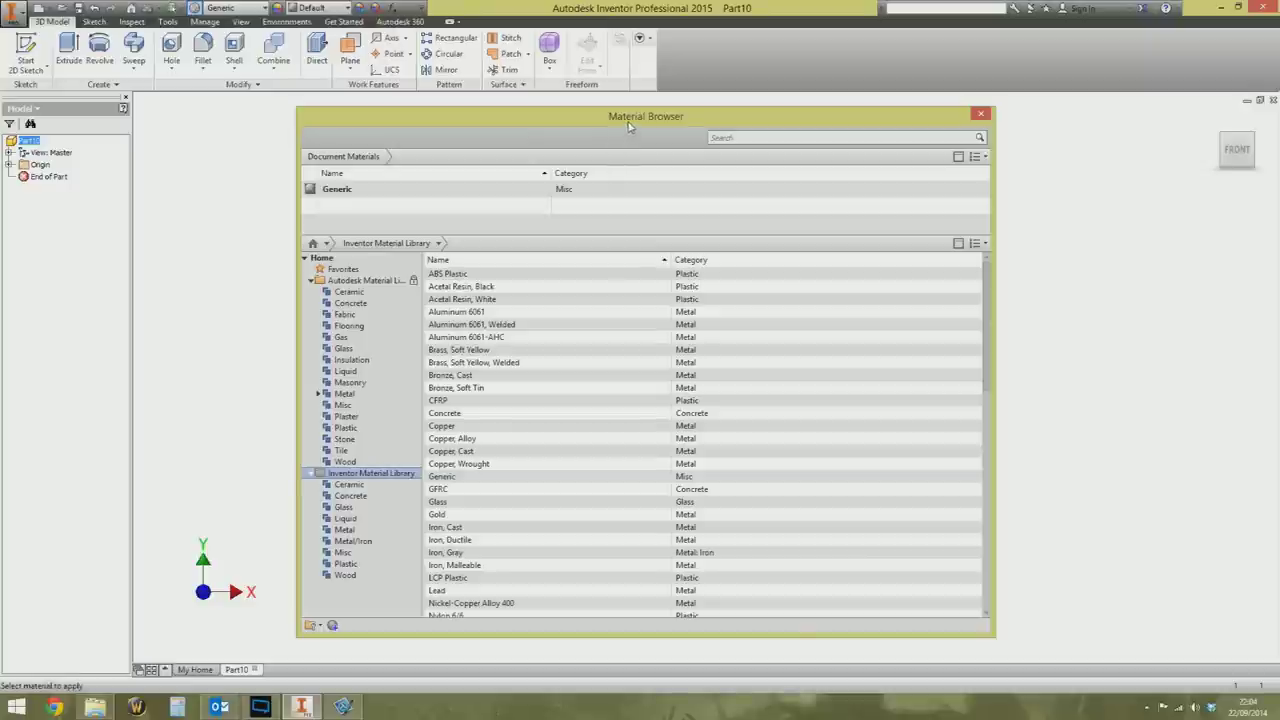
mouse_move(620, 124)
mouse_down()
mouse_move(591, 107)
mouse_move(602, 131)
mouse_up()
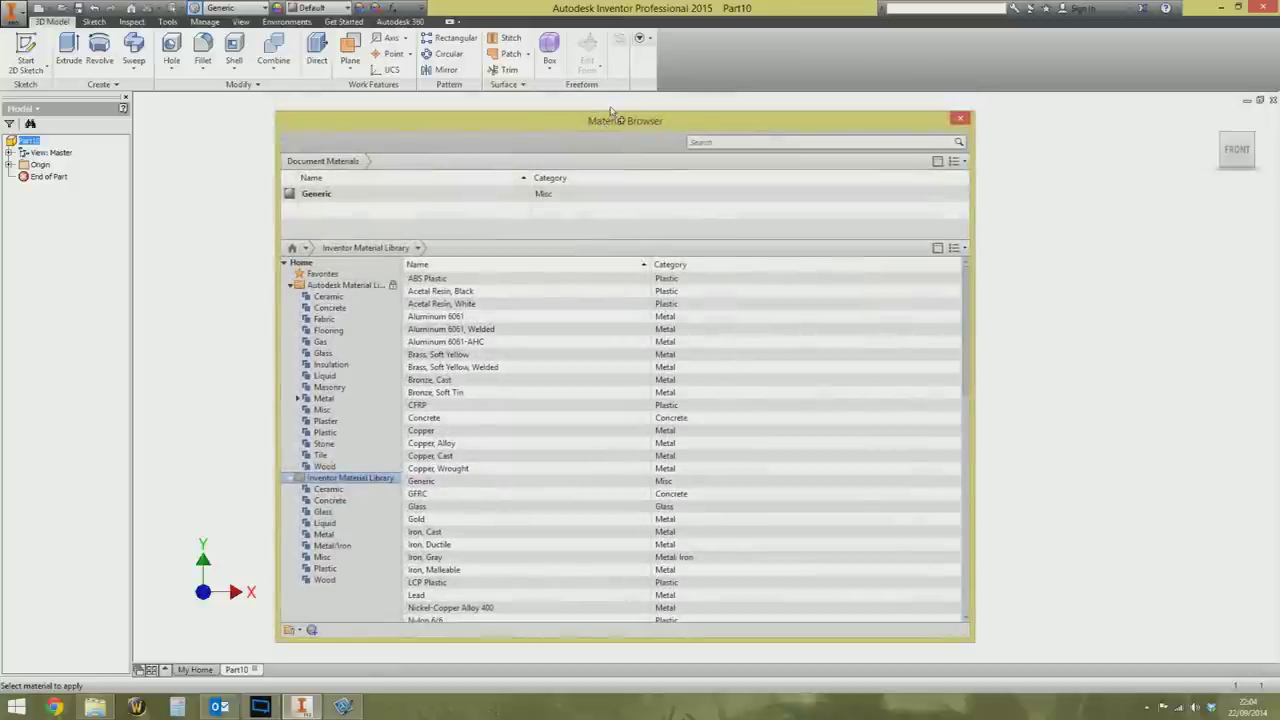
click(960, 118)
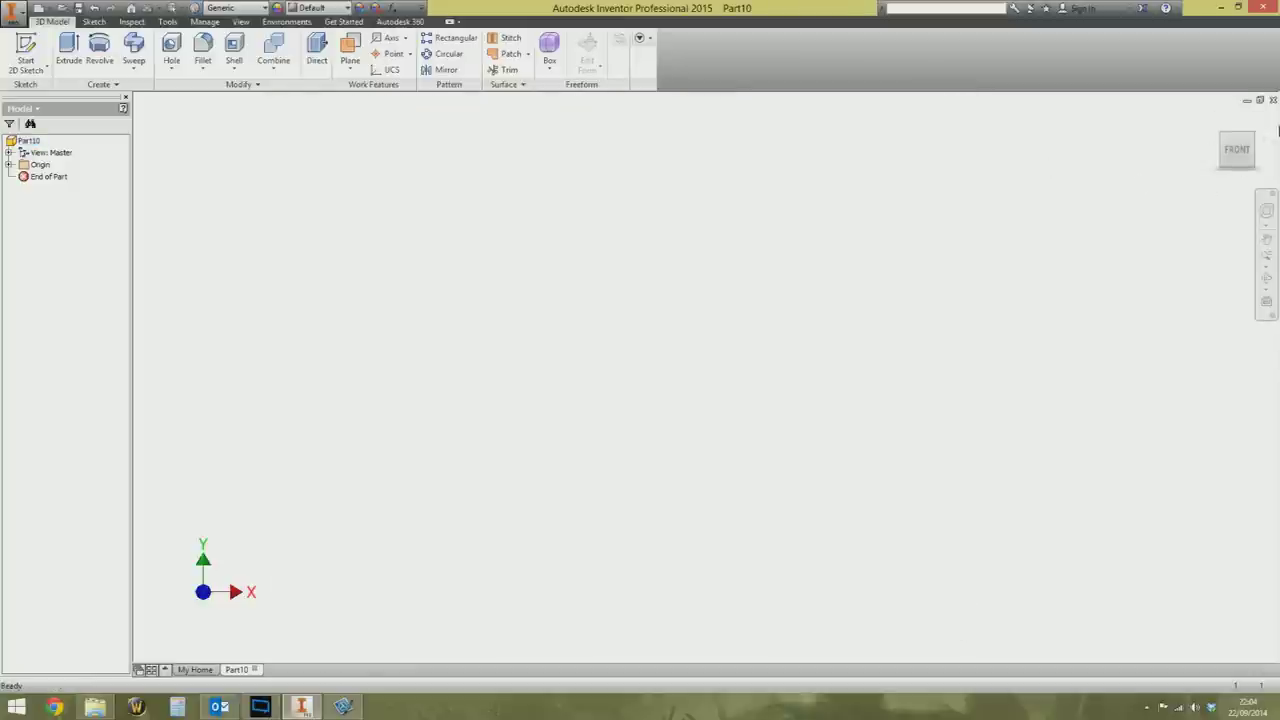
Step: Close the Part10 document to return to the Get Started home page
click(1273, 100)
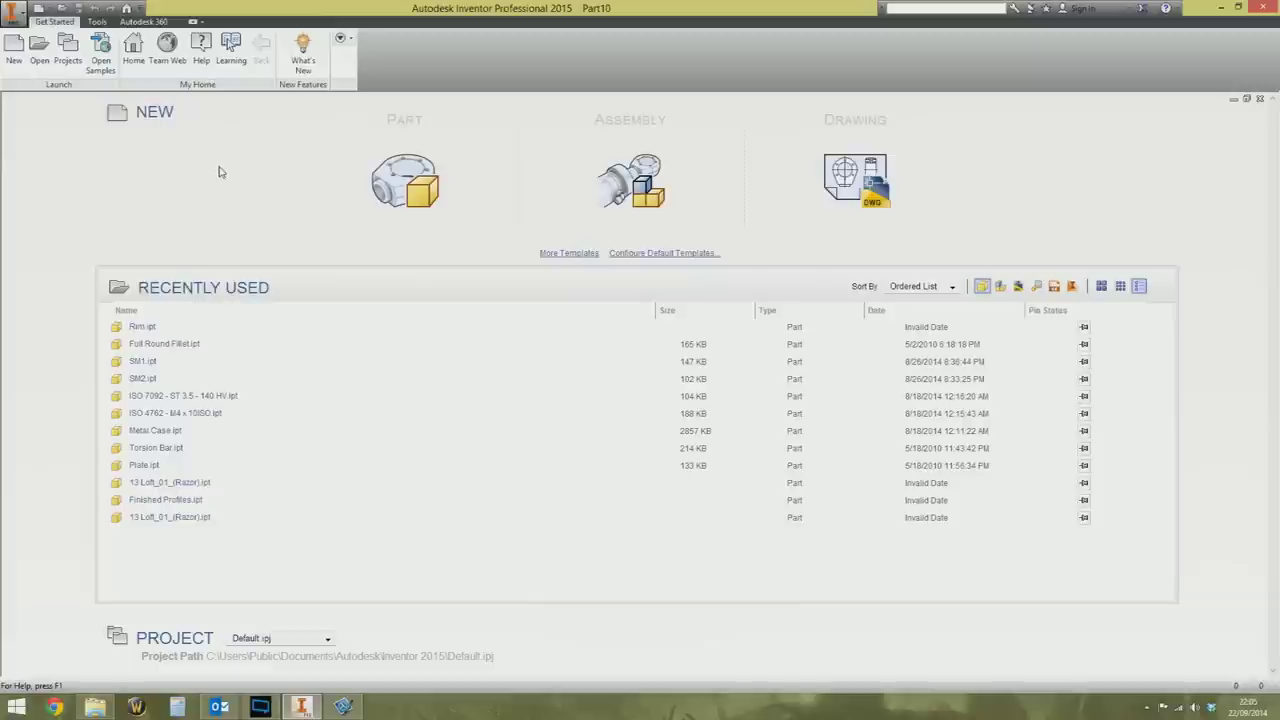
Step: Create a new single-user project named 'Materials'
click(68, 48)
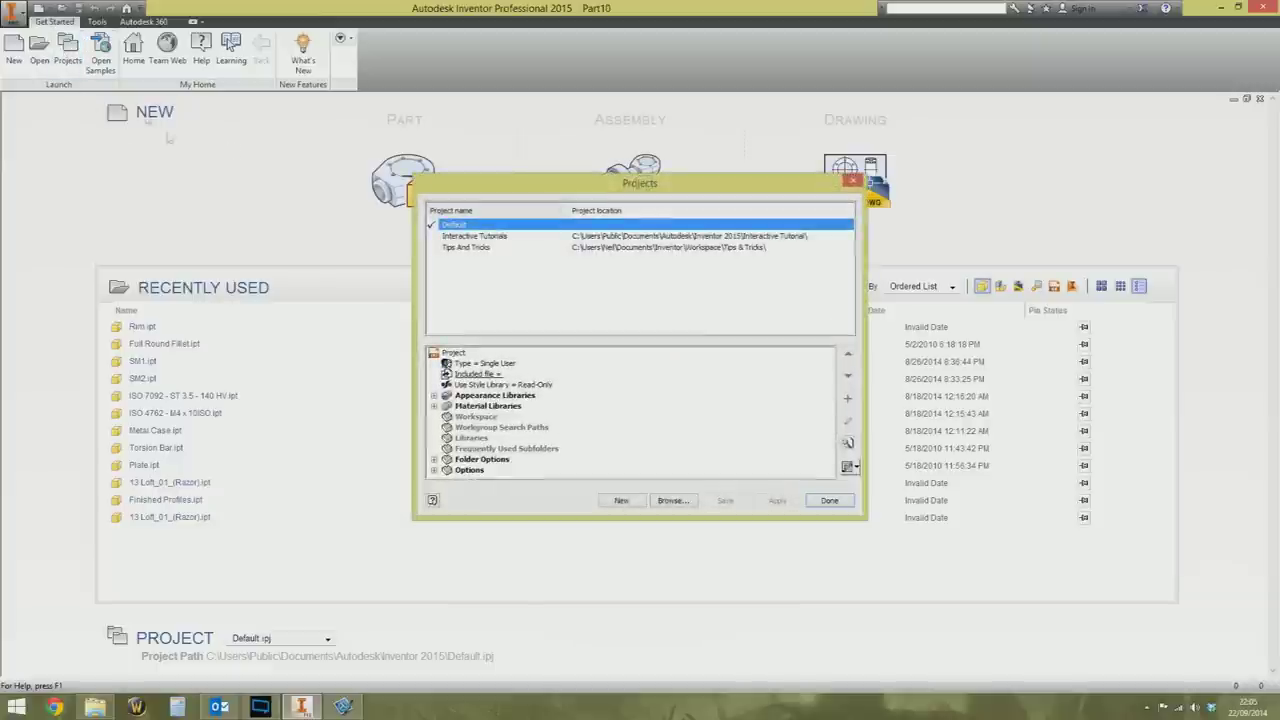
click(630, 500)
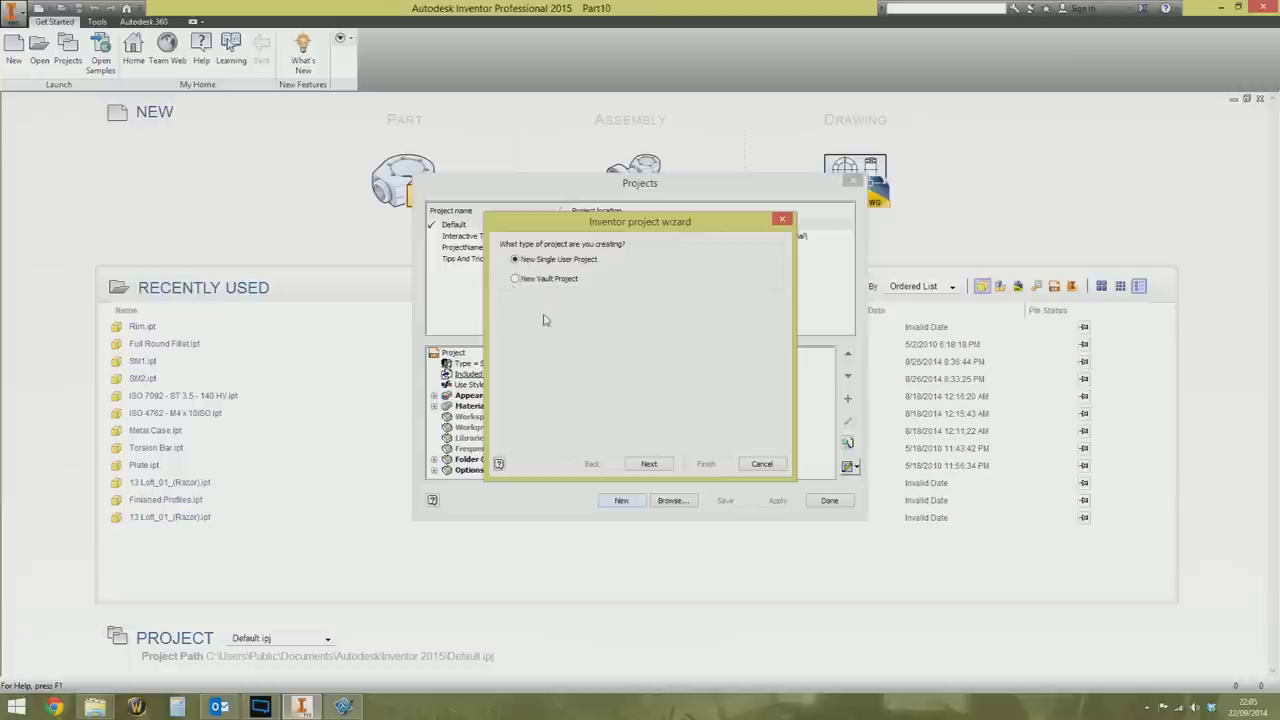
click(664, 467)
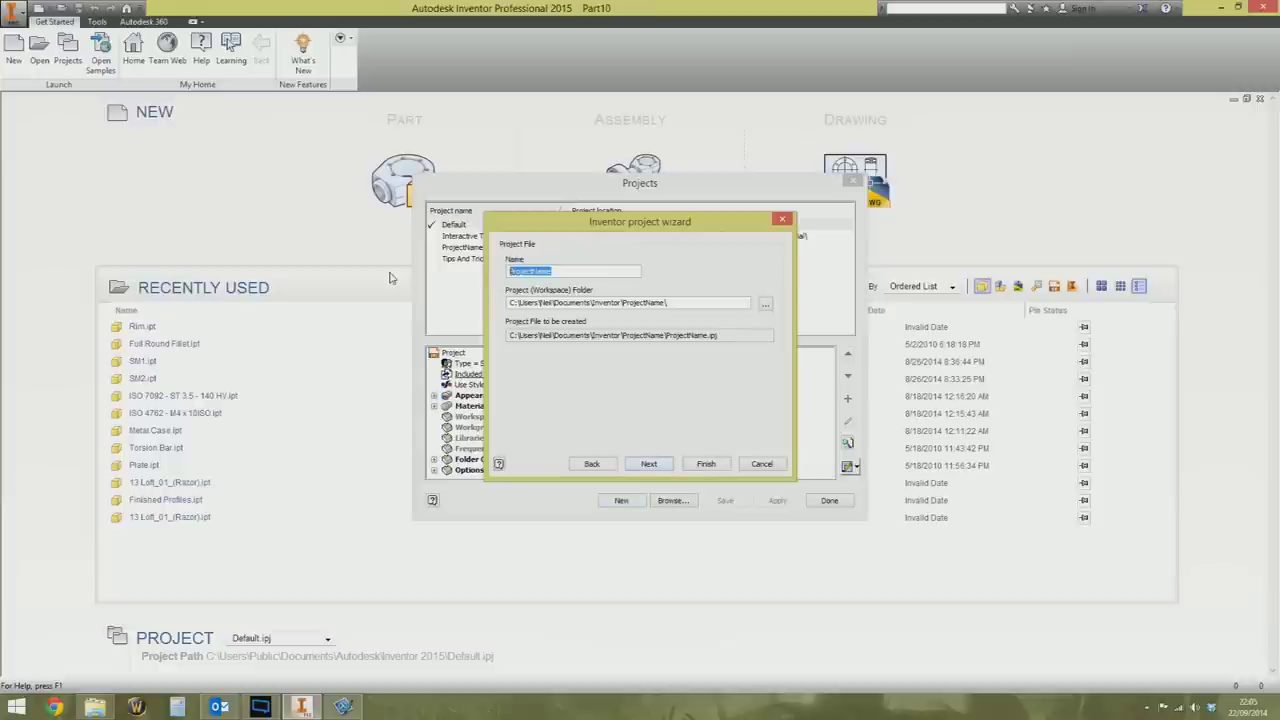
text(Materials)
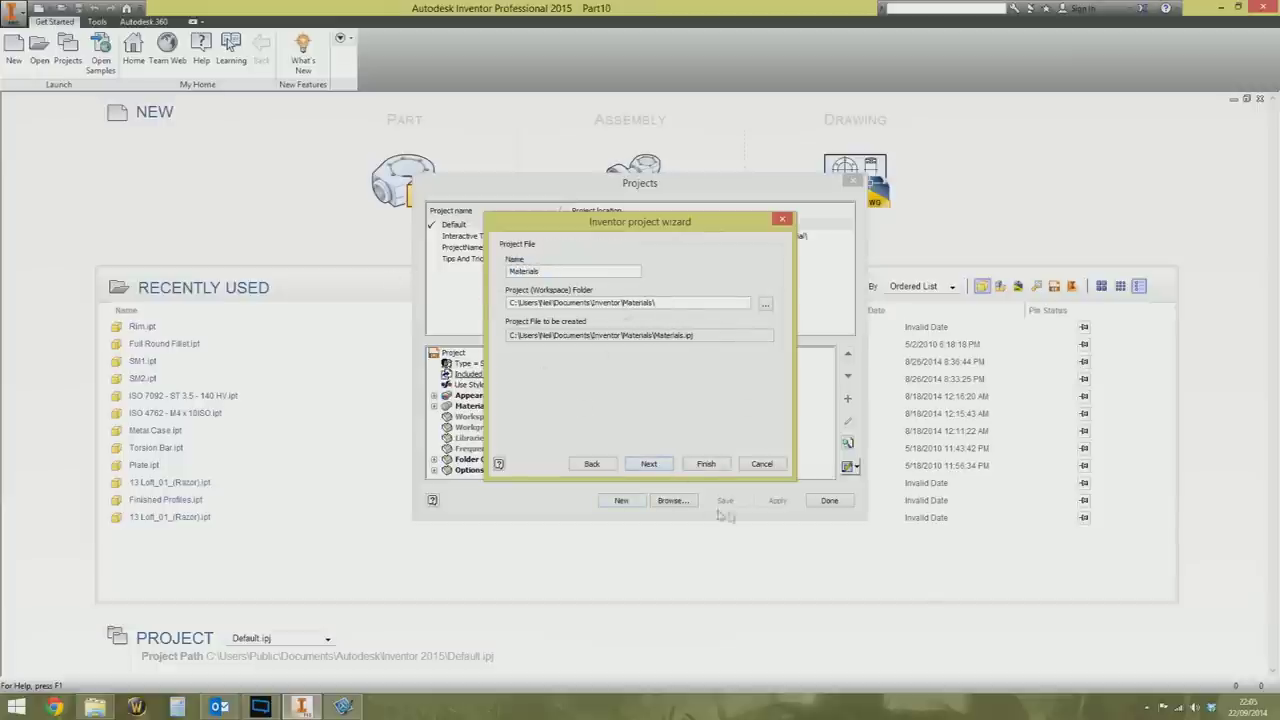
click(706, 464)
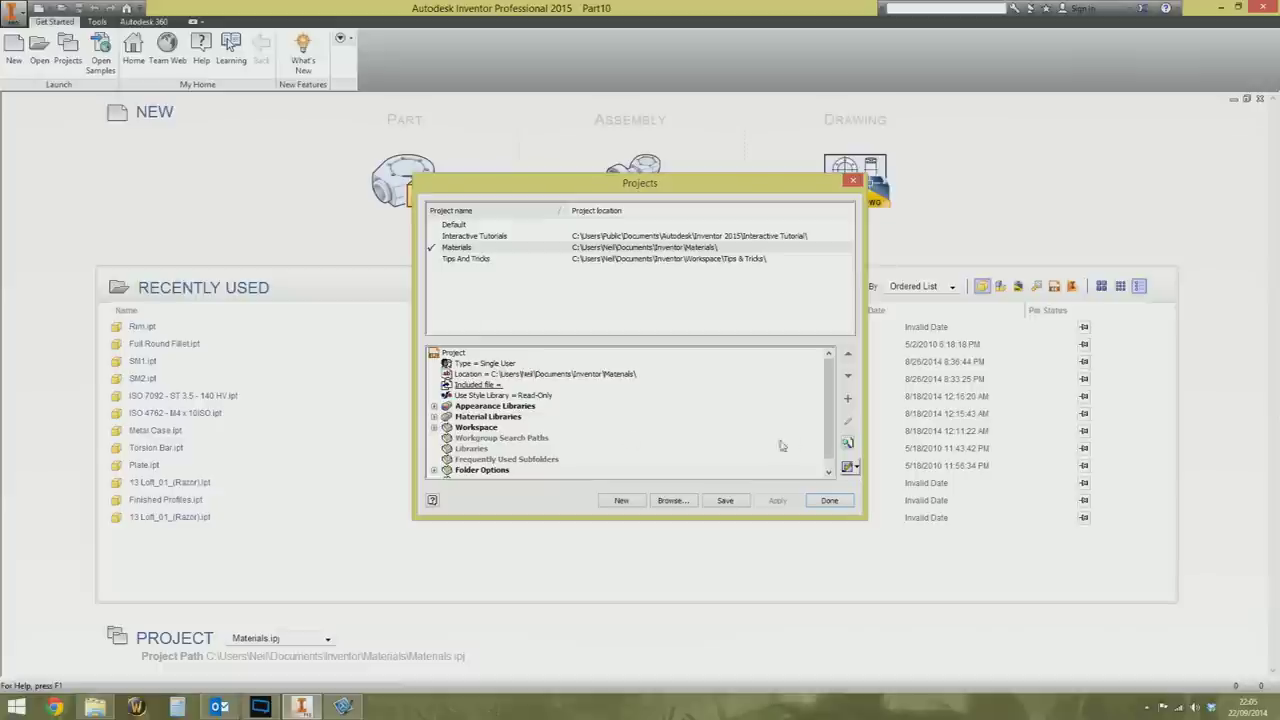
Step: Expand Folder Options, Material Libraries and Appearance Libraries, then select the Design Data setting
scroll(832, 441, down, 1)
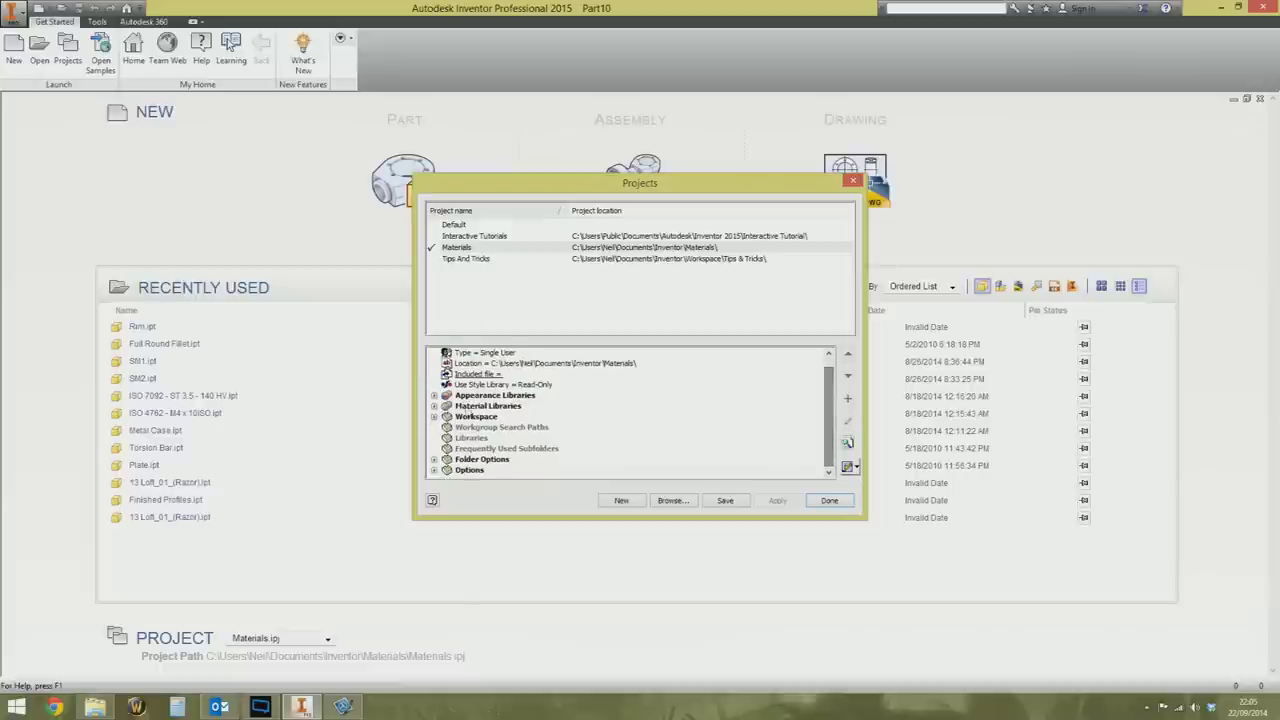
click(434, 459)
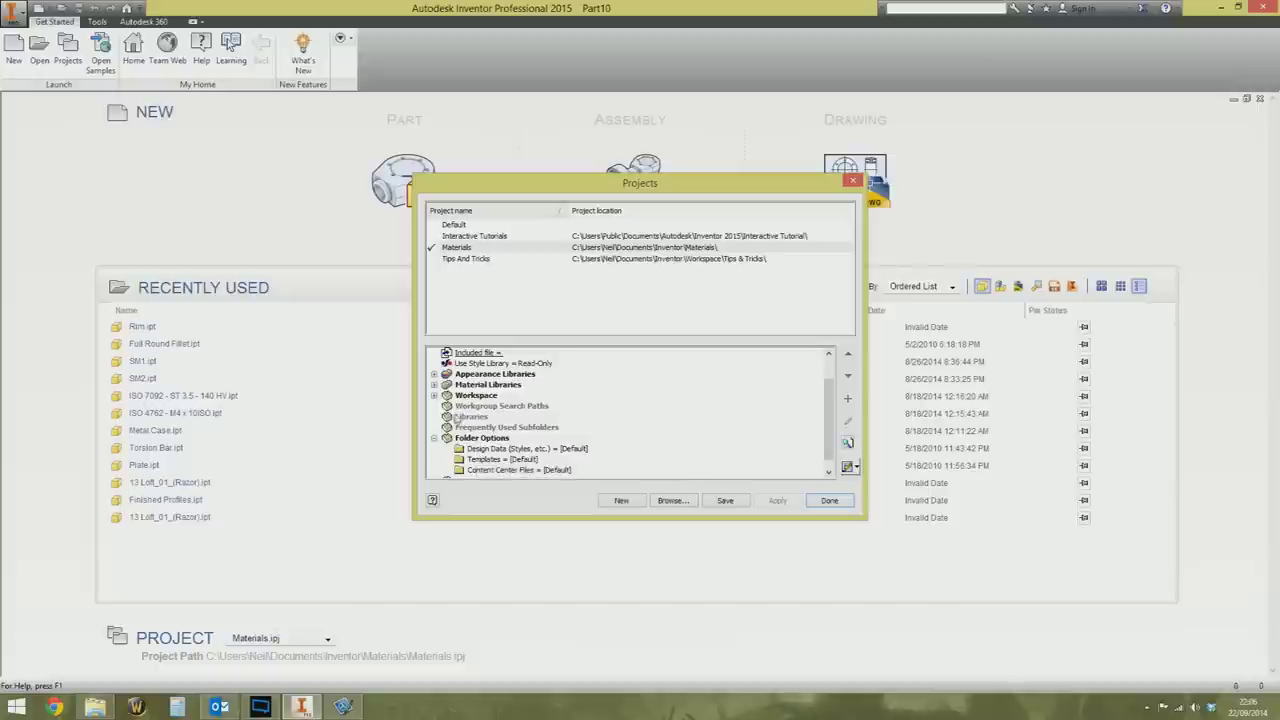
click(434, 384)
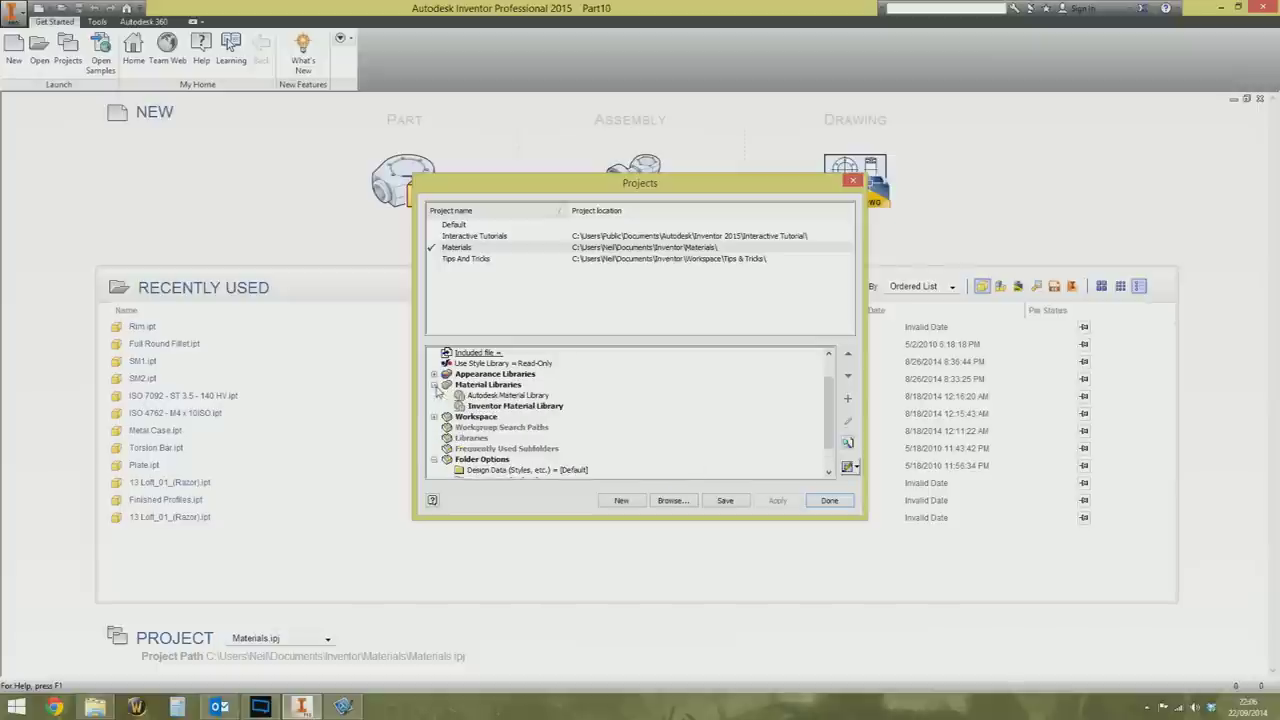
click(434, 374)
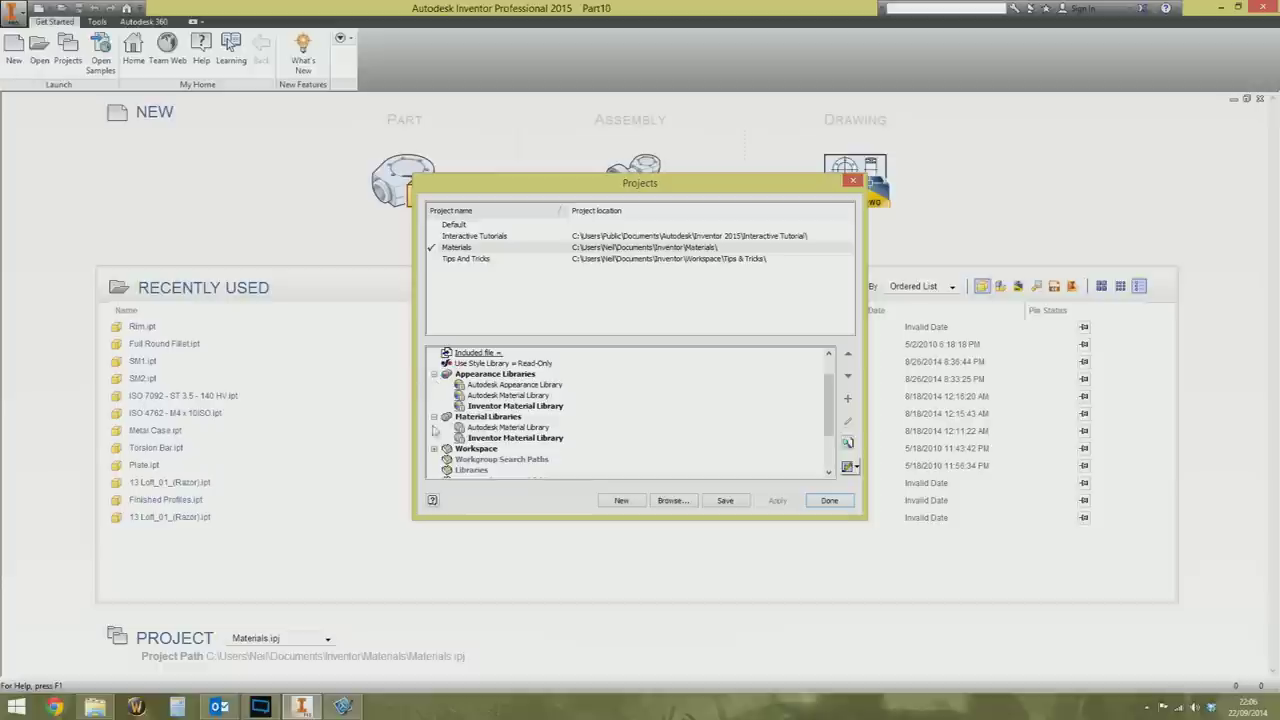
scroll(471, 456, down, 1)
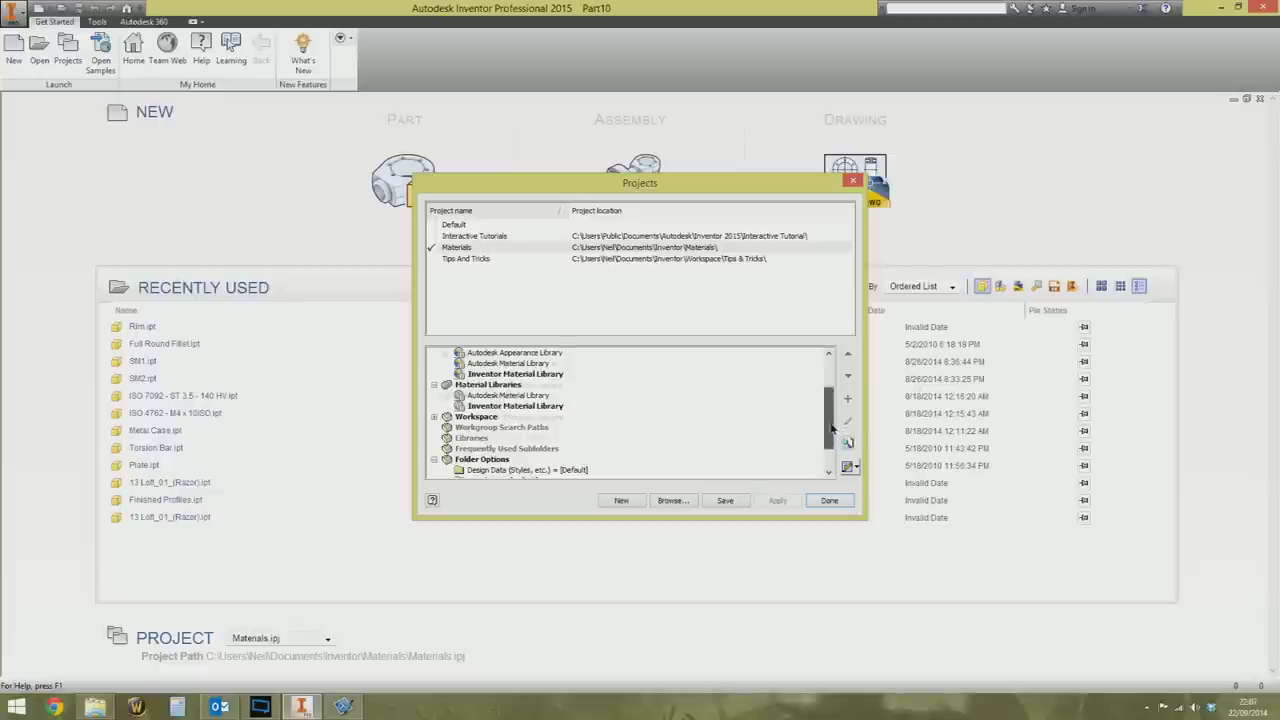
scroll(832, 420, up, 1)
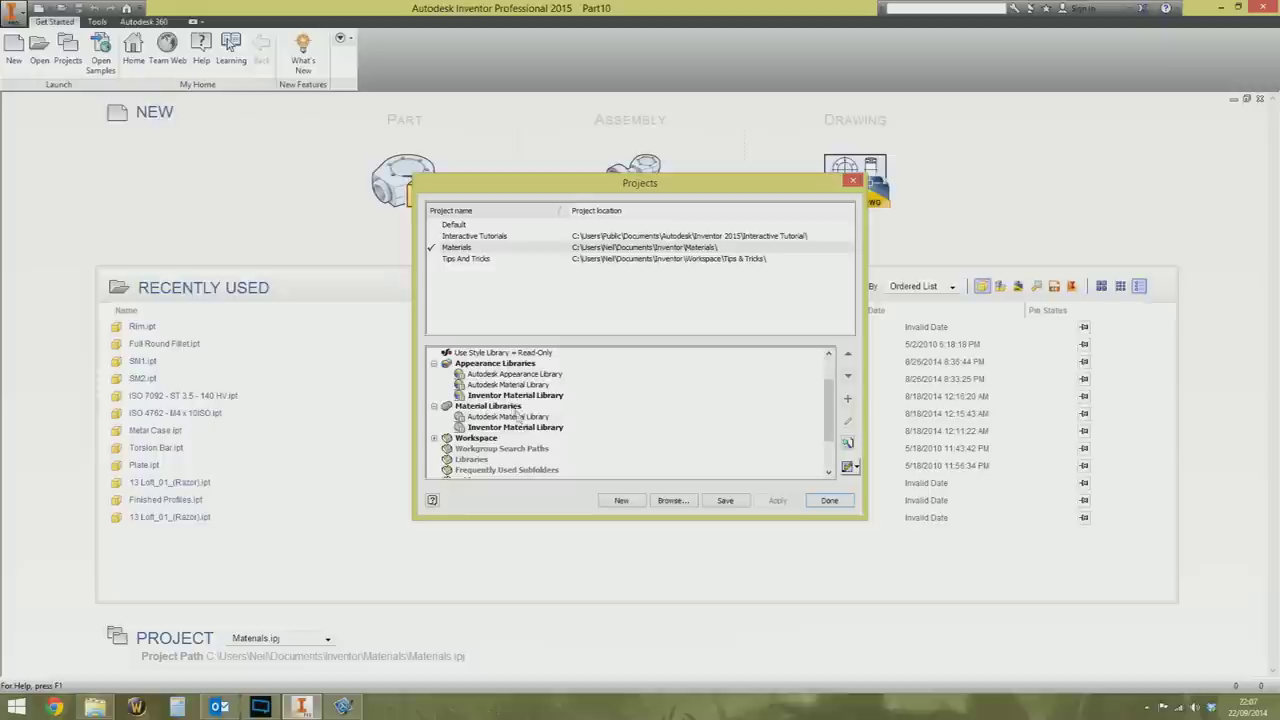
scroll(830, 420, down, 2)
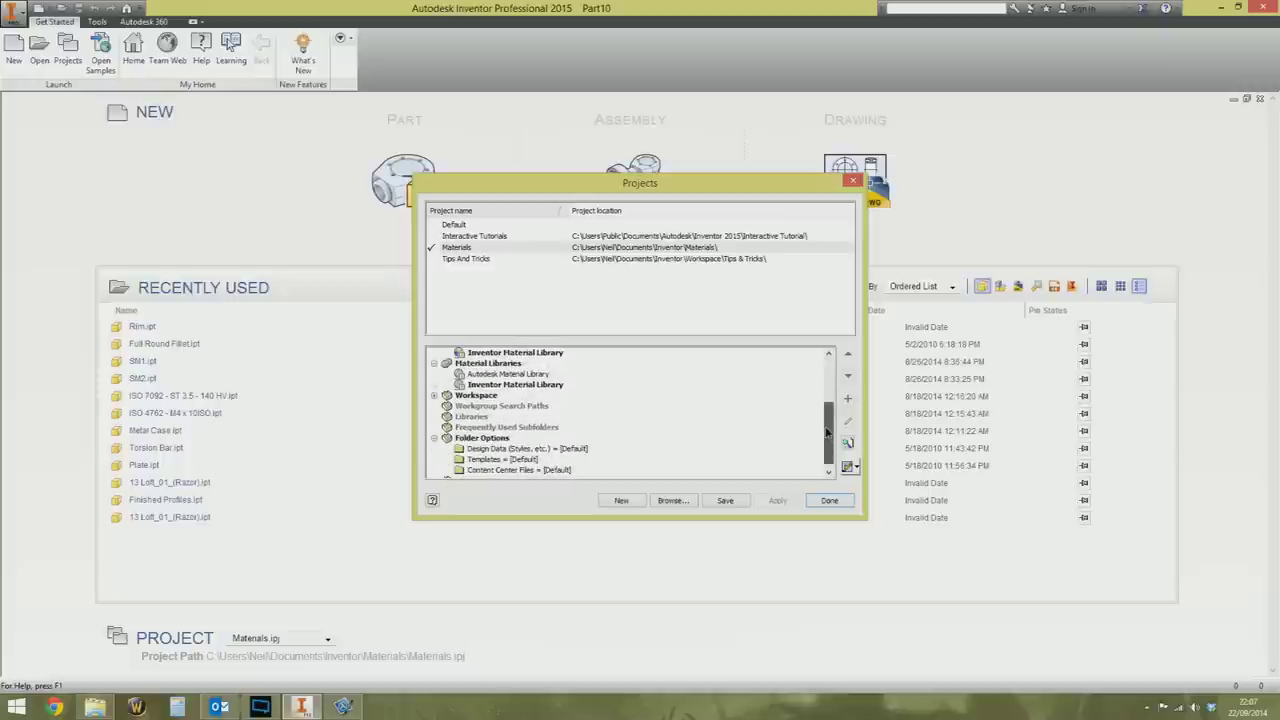
click(505, 440)
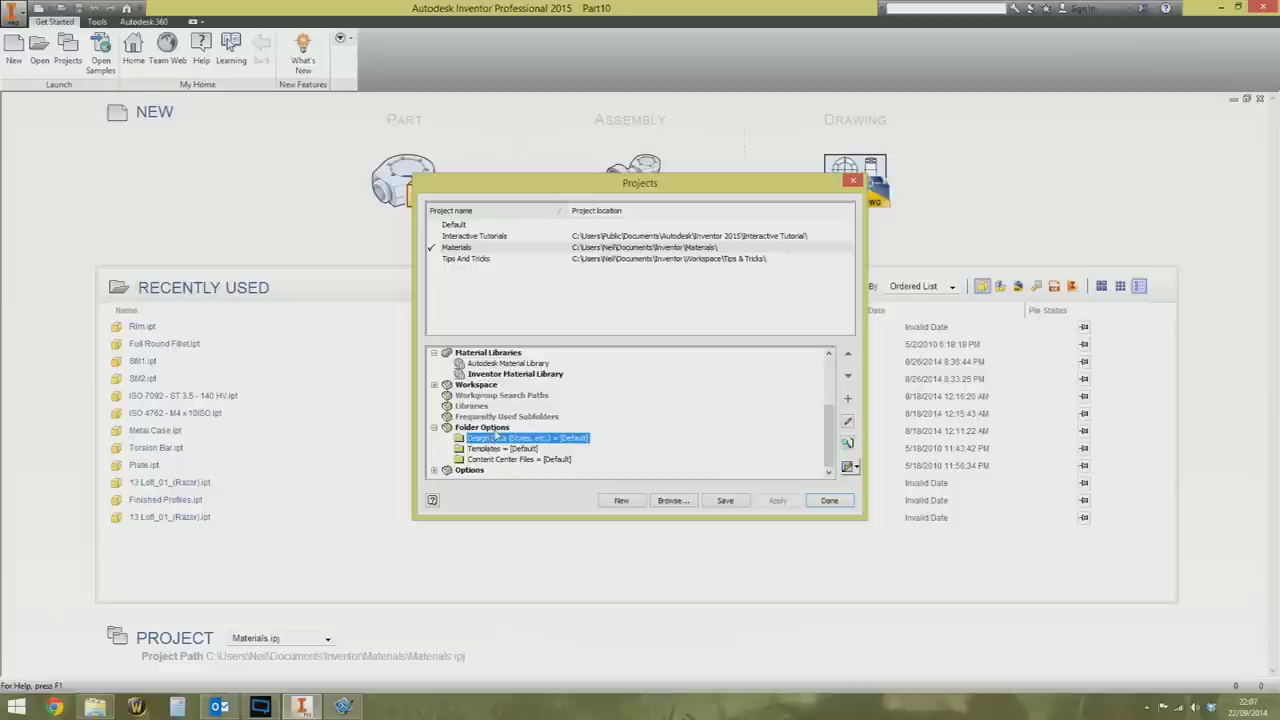
Step: Accept the public Inventor 2015 Design Data path, save and migrate the project, and finish
click(499, 441)
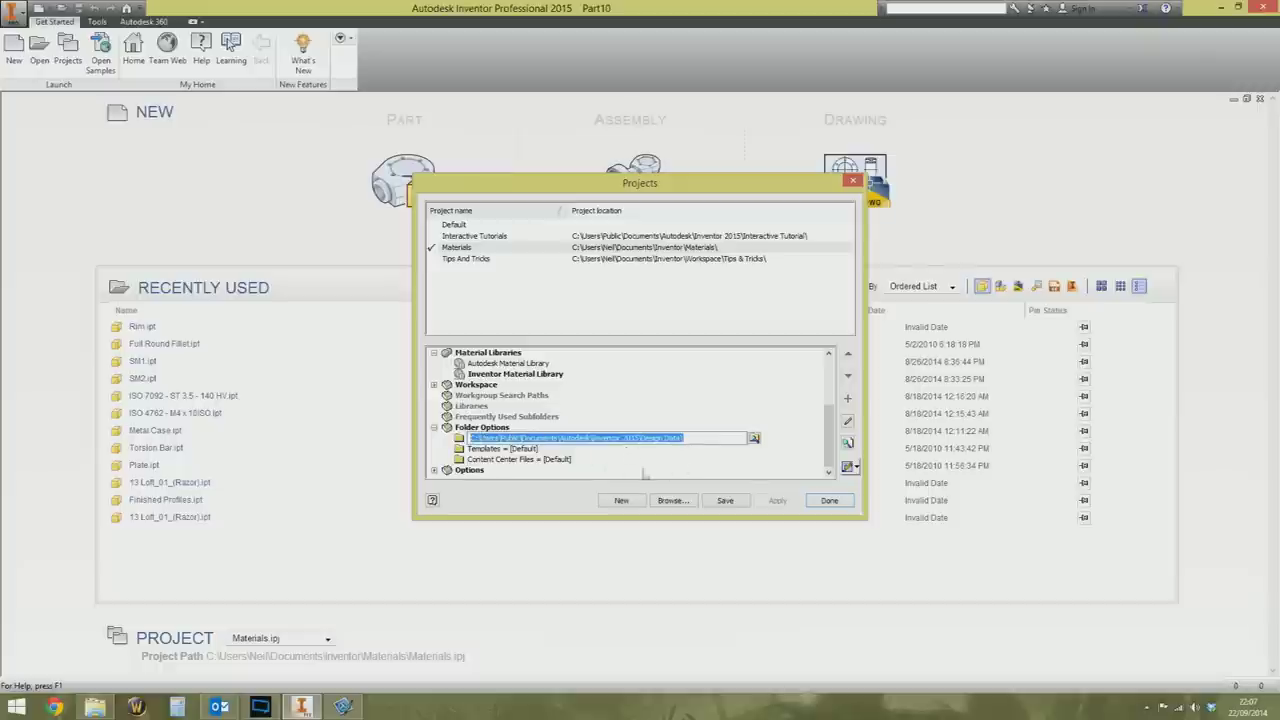
key(Return)
click(740, 500)
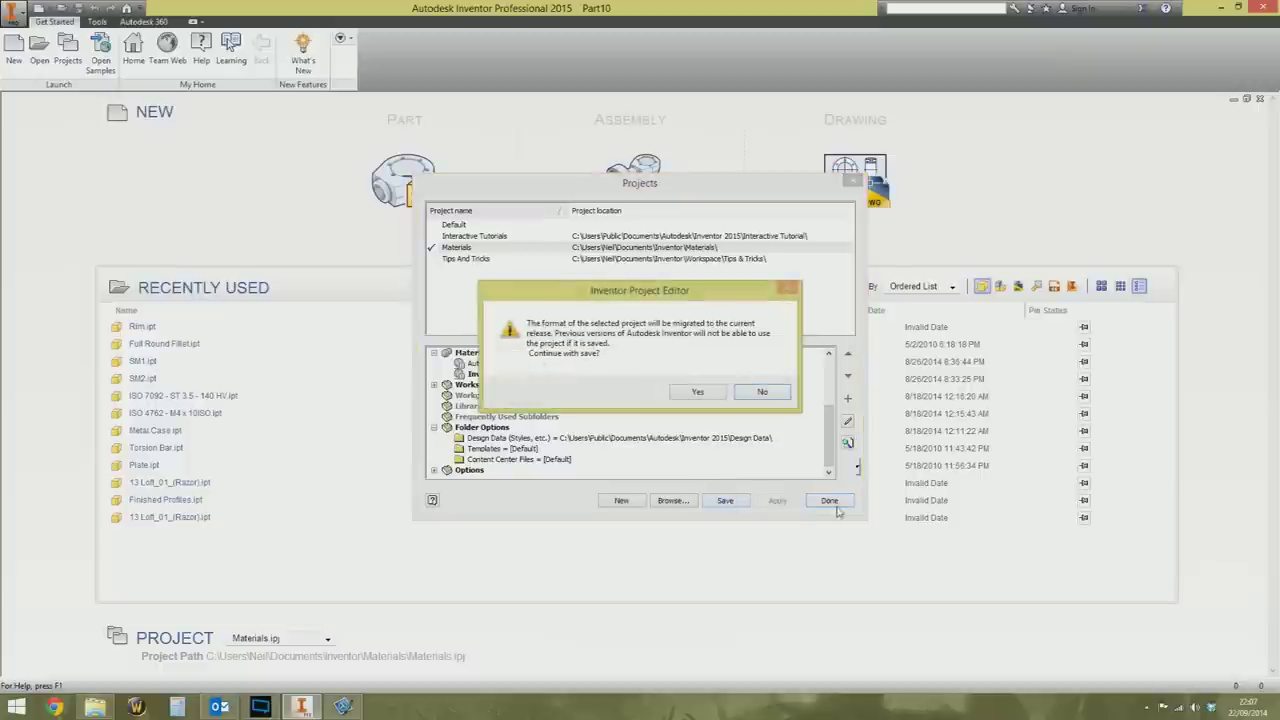
click(738, 400)
click(829, 500)
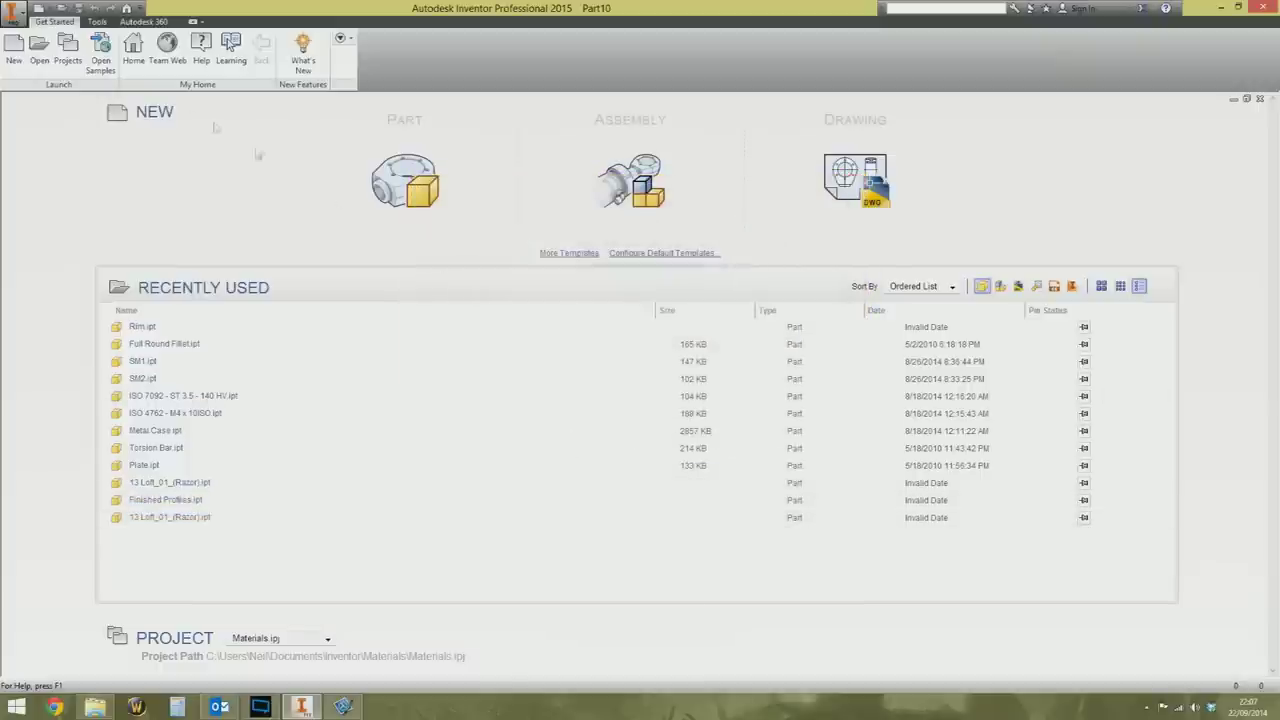
Step: Create a new Standard.ipt part and bring up the Material Browser
click(14, 48)
double_click(558, 285)
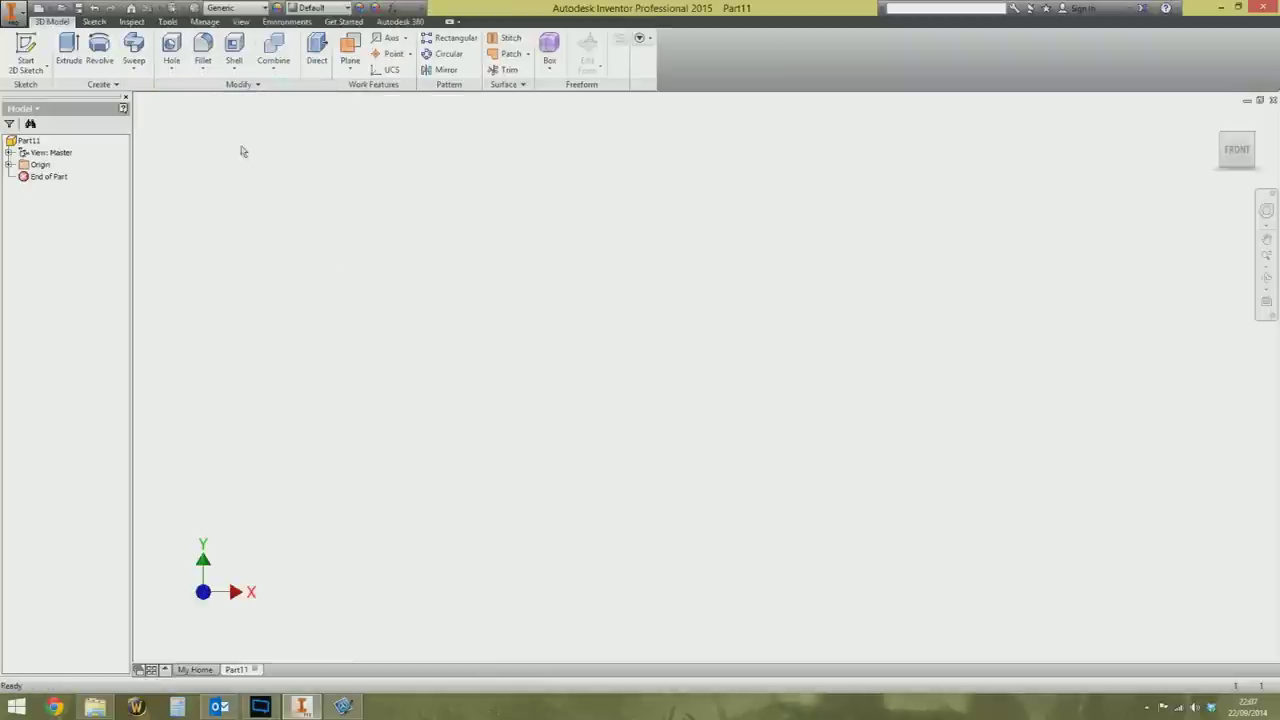
click(195, 9)
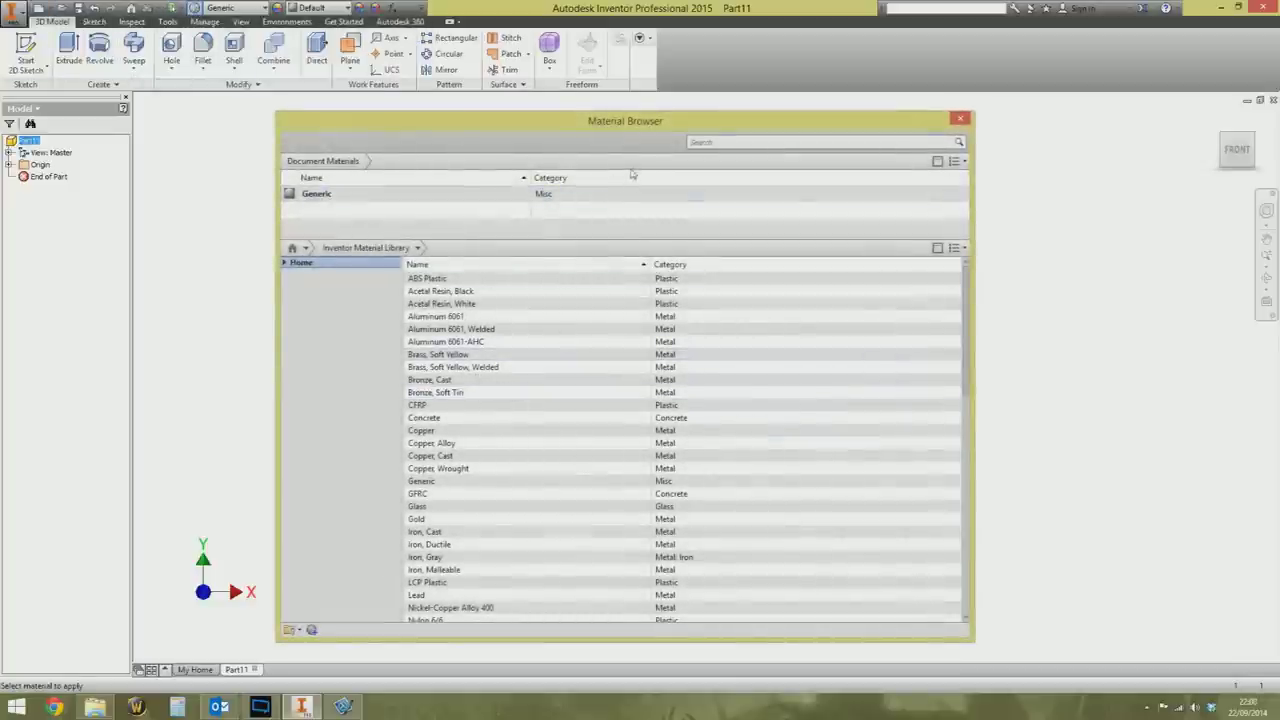
Step: Expand the Home library tree and show the library management menu
click(284, 263)
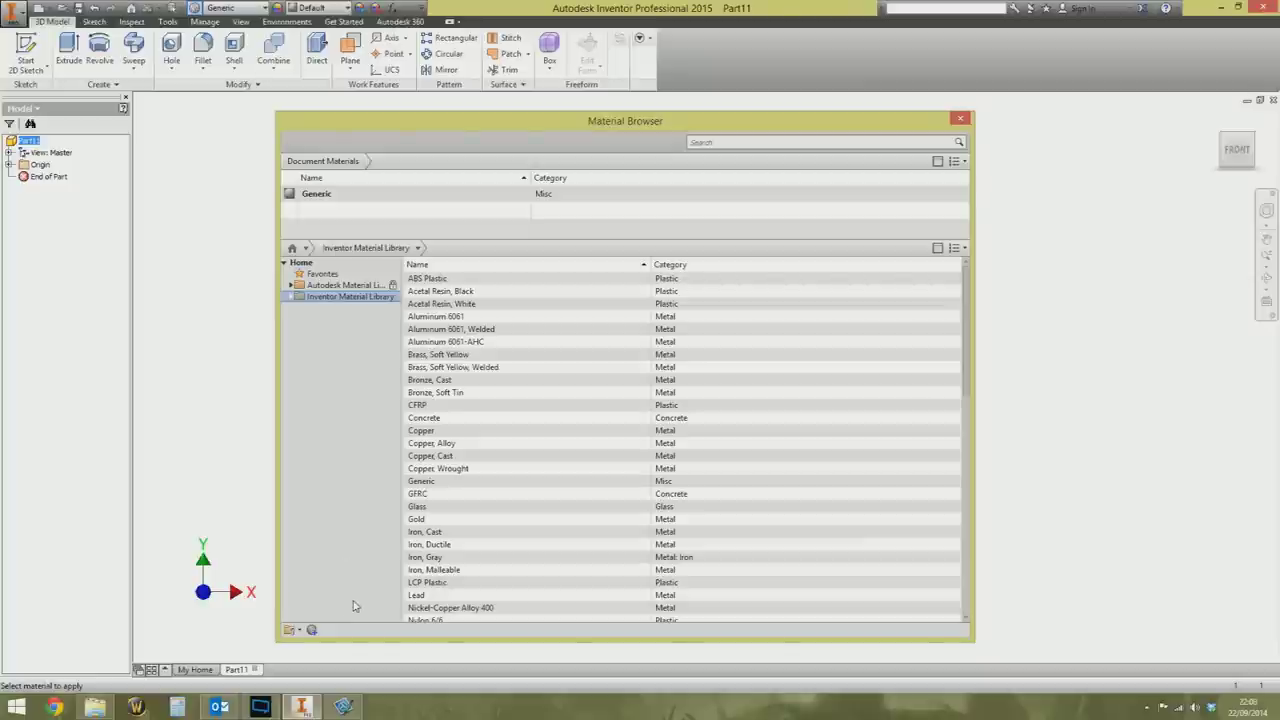
click(297, 632)
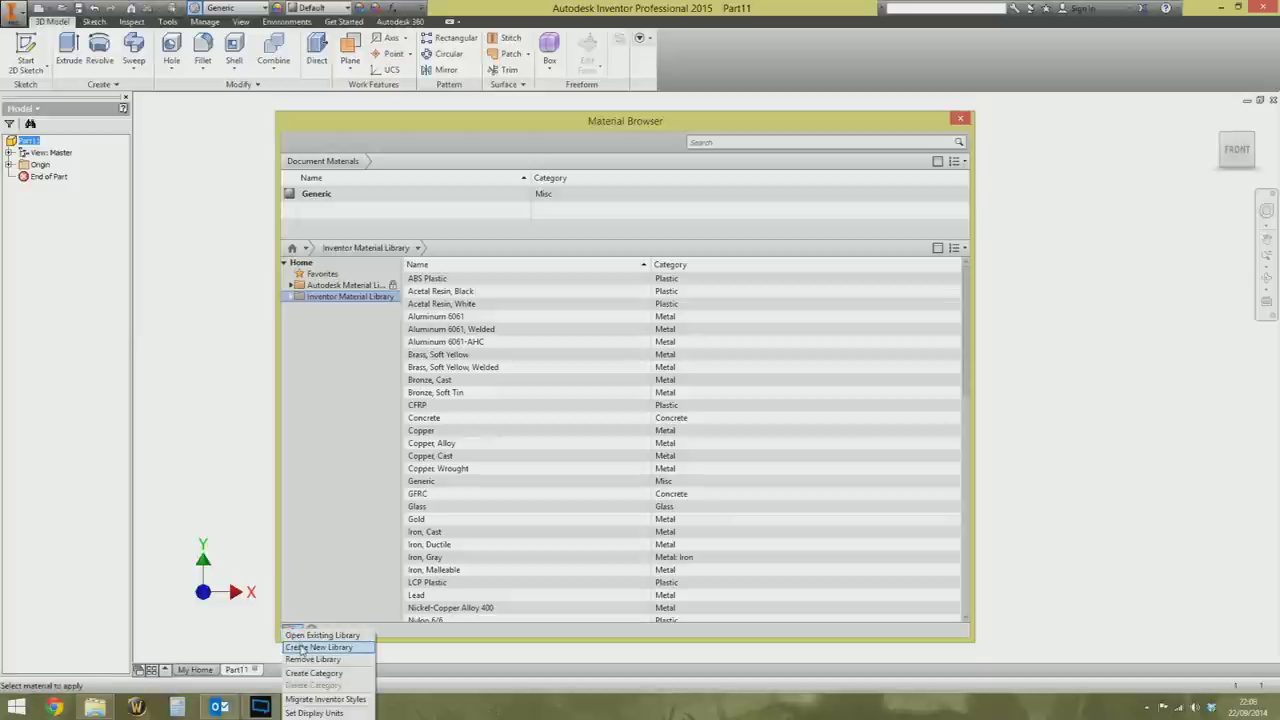
Step: Try saving a new library 'Kumquat Co Library' in the Design Data Materials folder, which fails
click(302, 648)
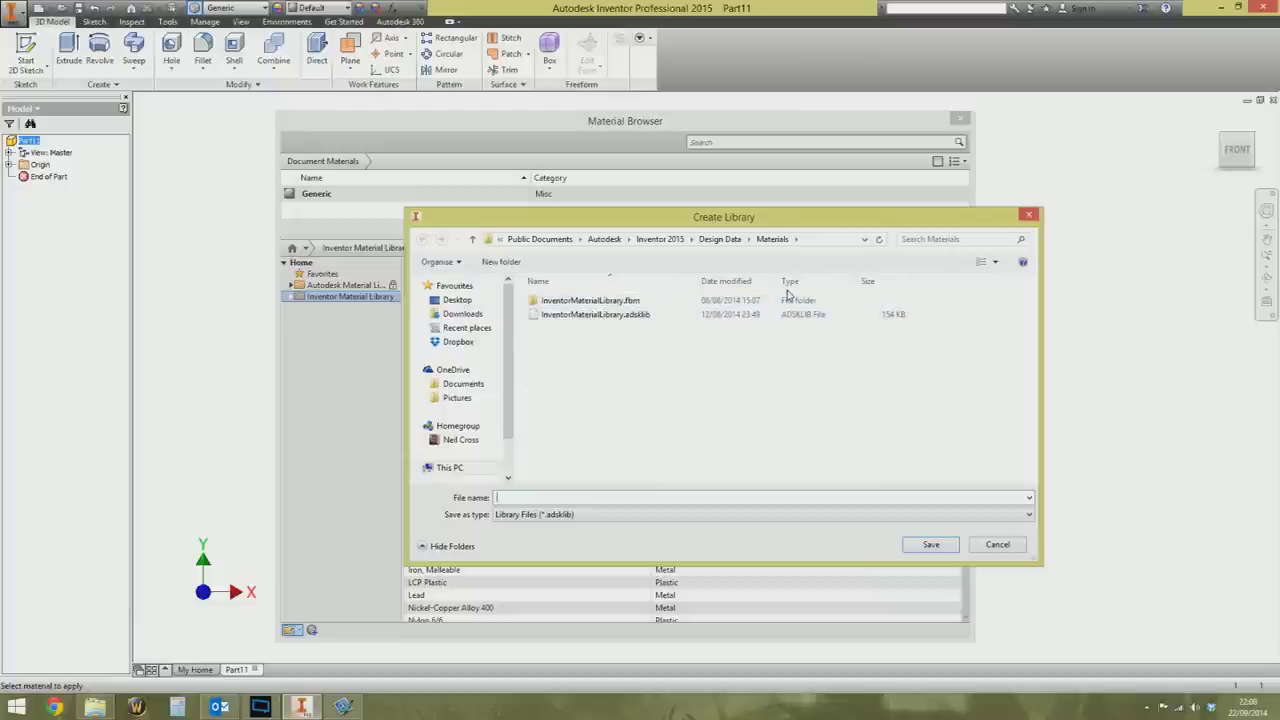
click(810, 242)
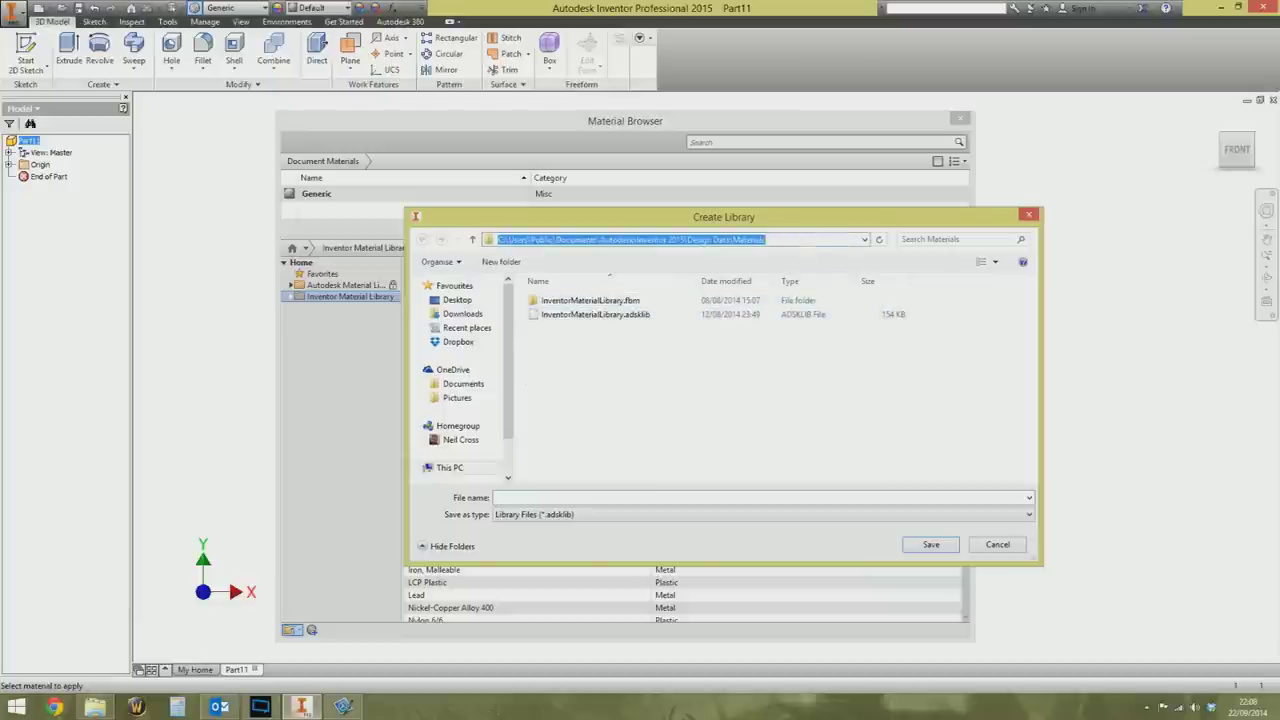
key(End)
key(BackSpace)
key(BackSpace)
key(BackSpace)
key(BackSpace)
key(BackSpace)
key(BackSpace)
key(BackSpace)
key(BackSpace)
key(BackSpace)
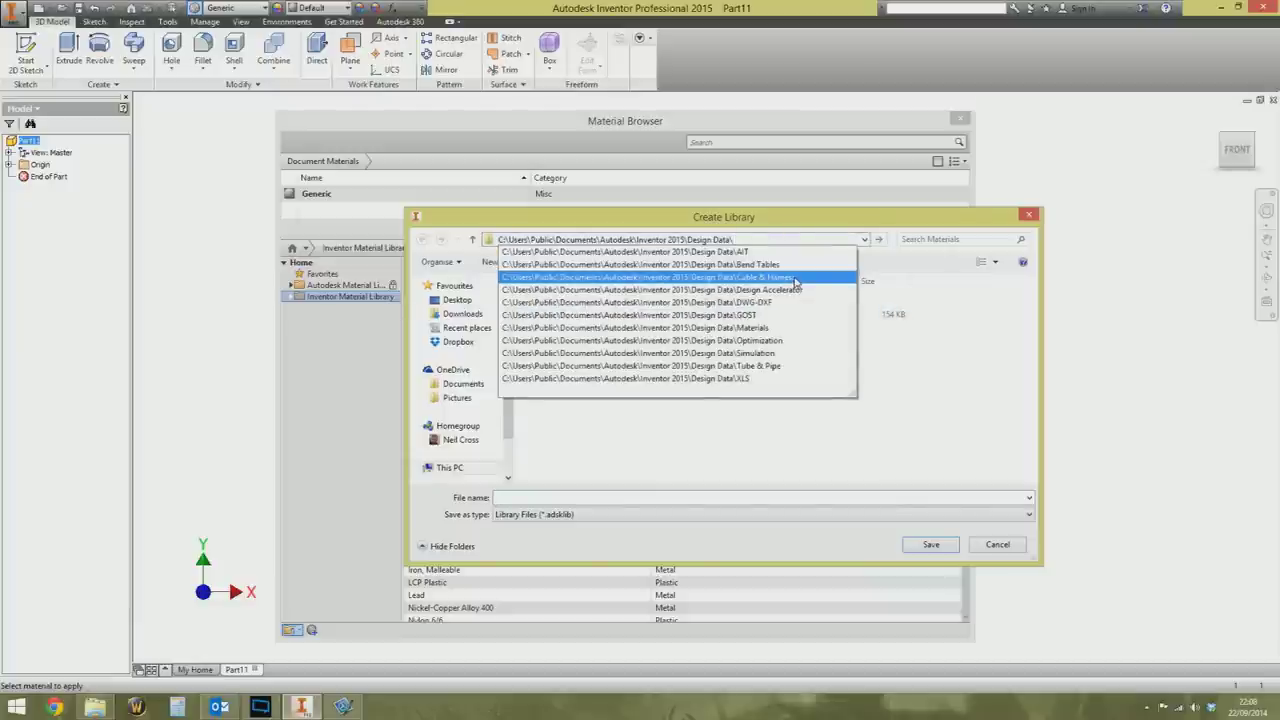
key(Return)
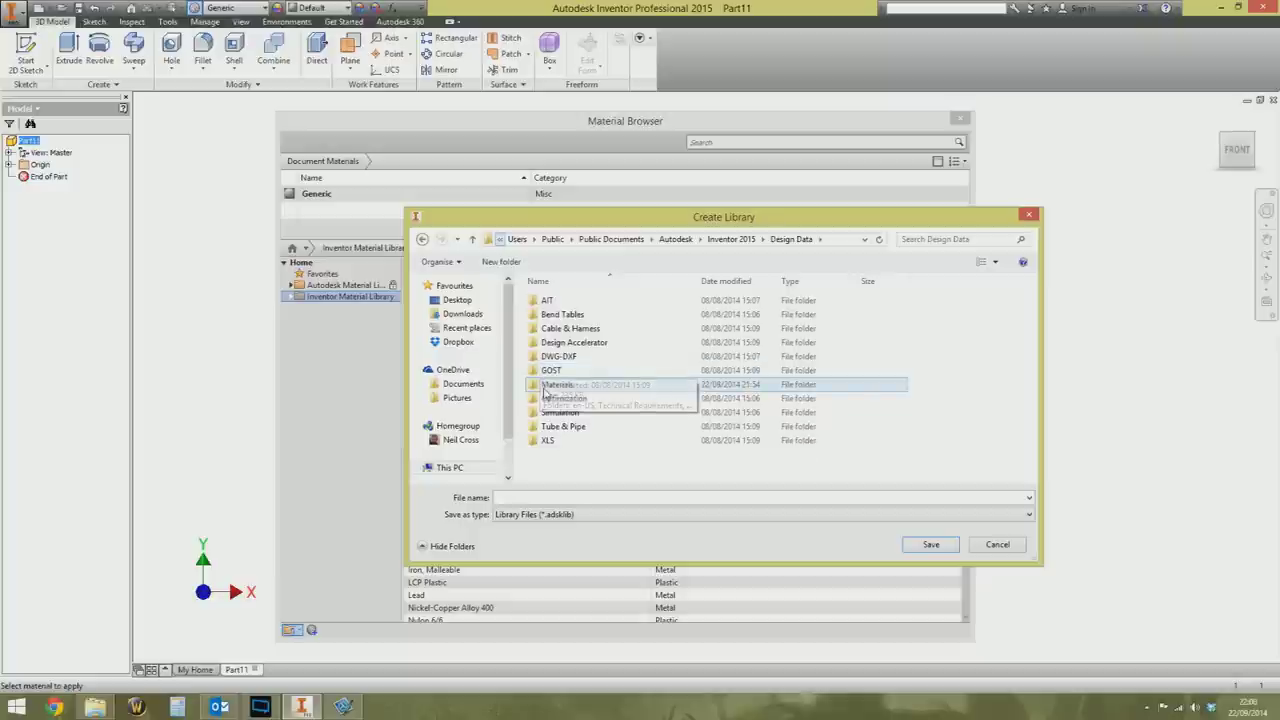
double_click(536, 390)
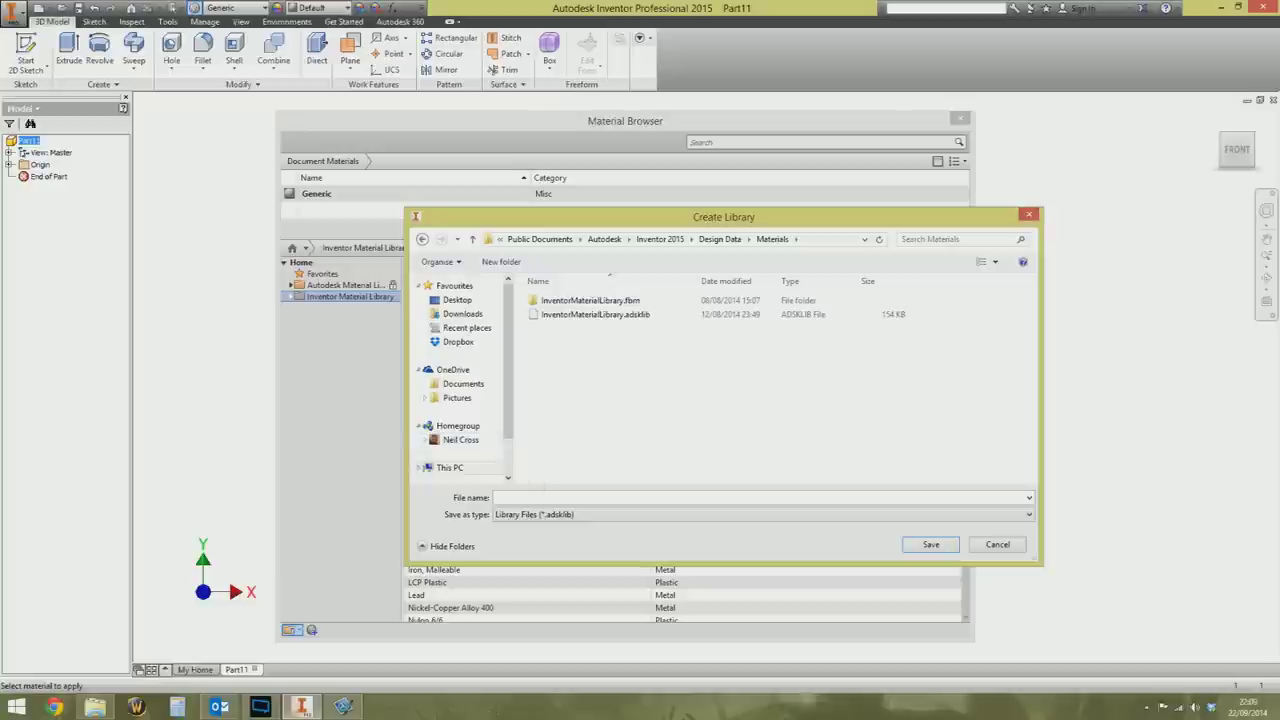
text(Kumquat Co Library)
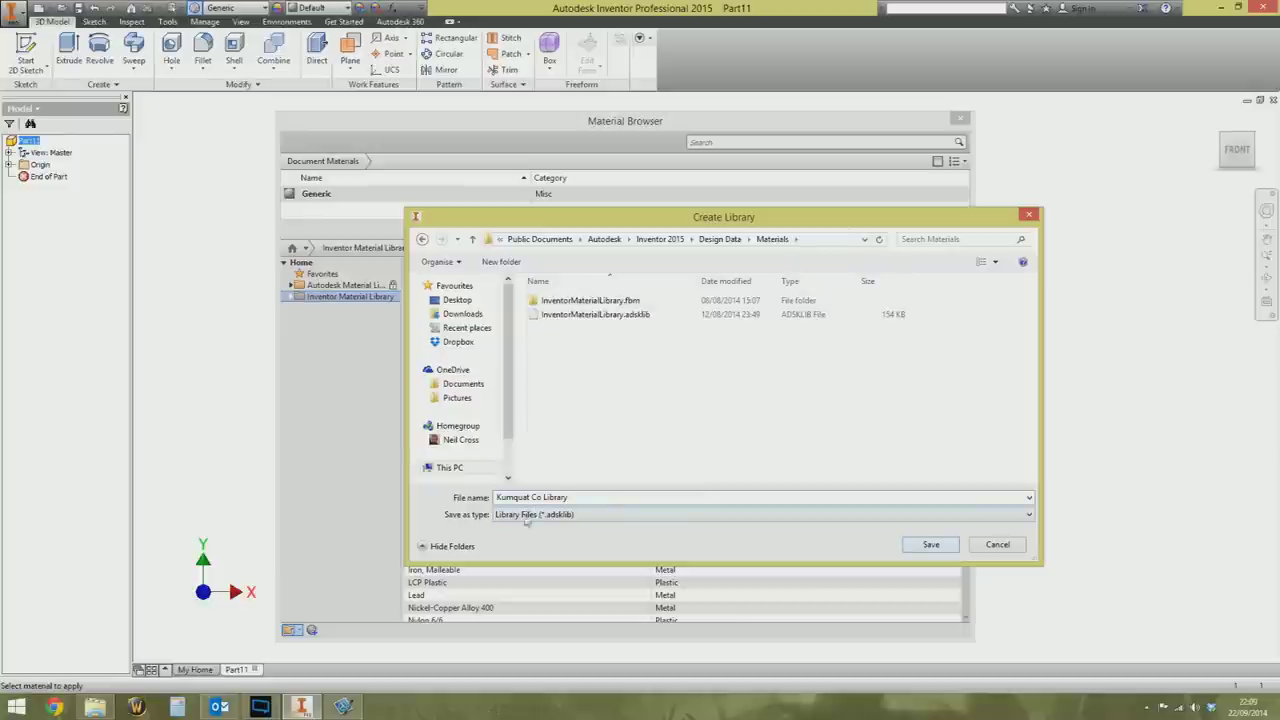
click(948, 546)
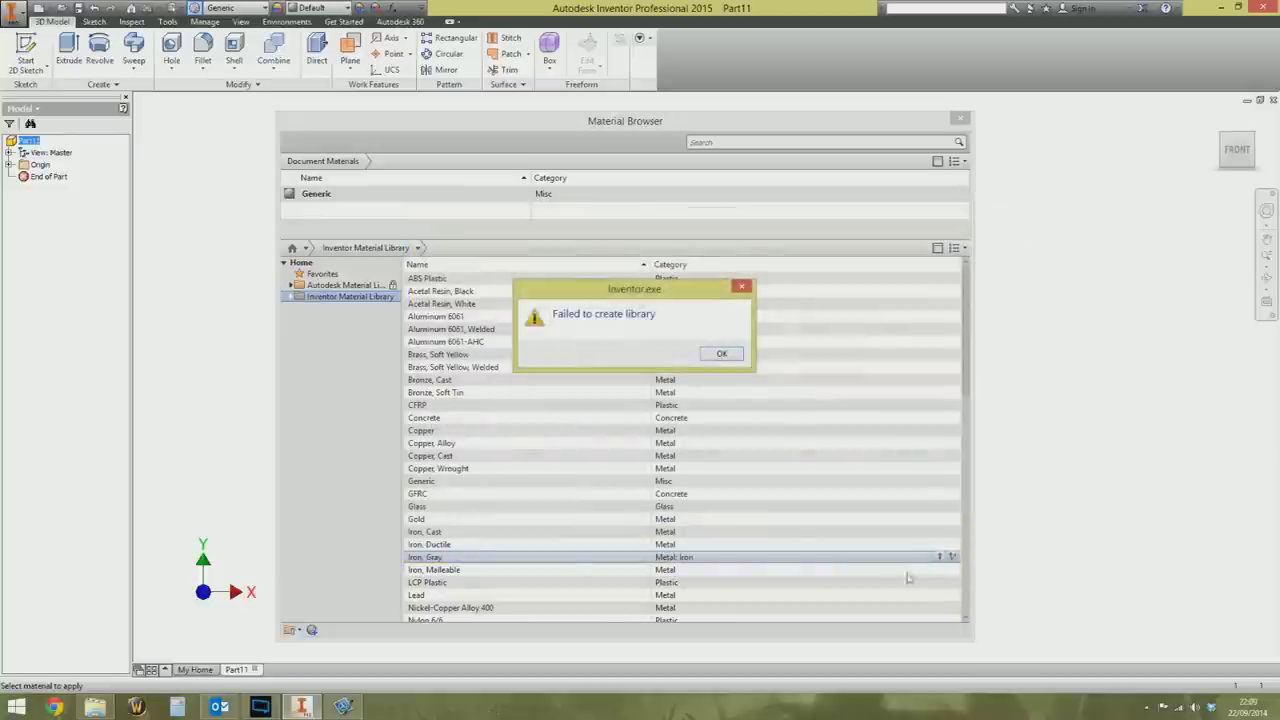
Step: Dismiss the error and create a new library named 'Kumquat Library'
click(721, 356)
click(290, 629)
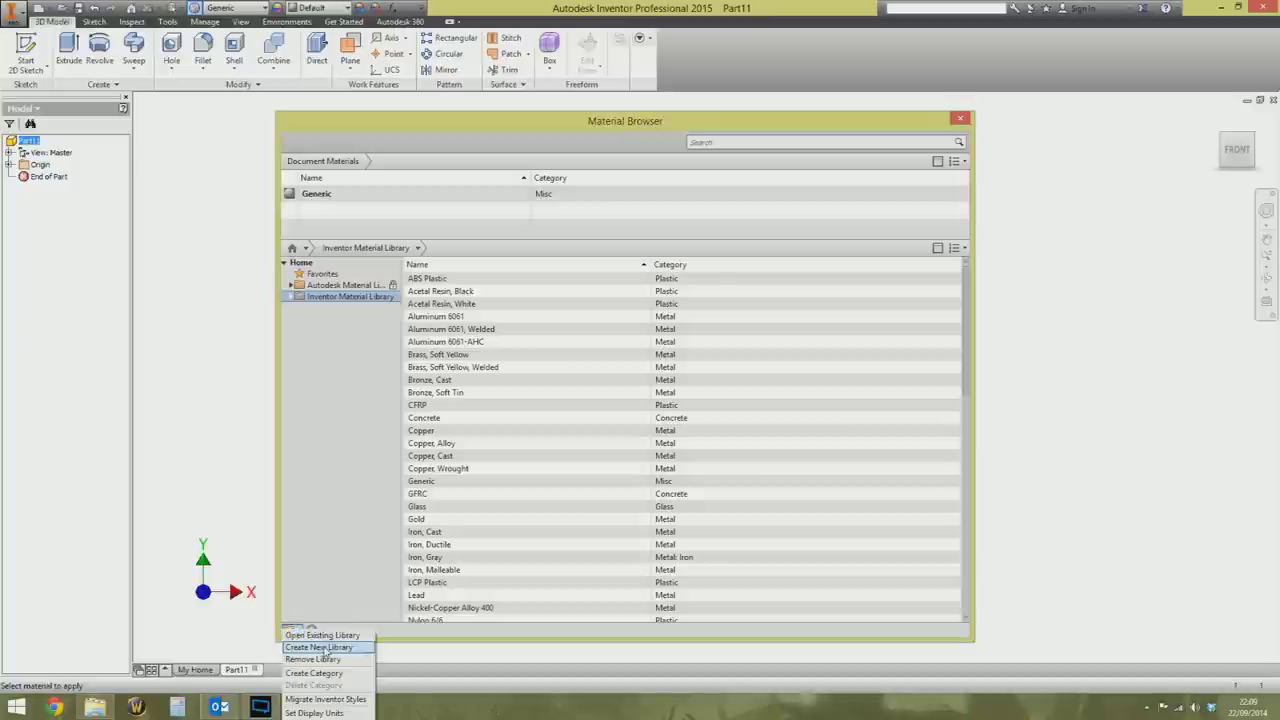
click(320, 647)
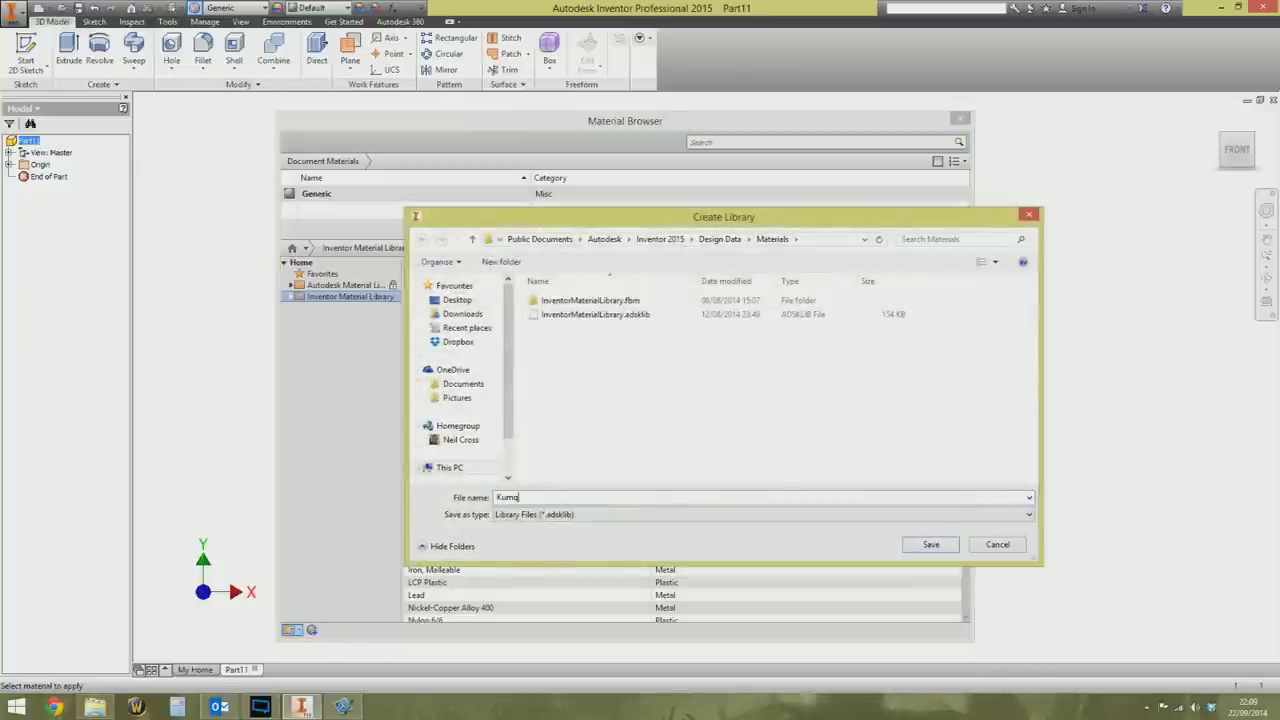
text(Kumquat Library)
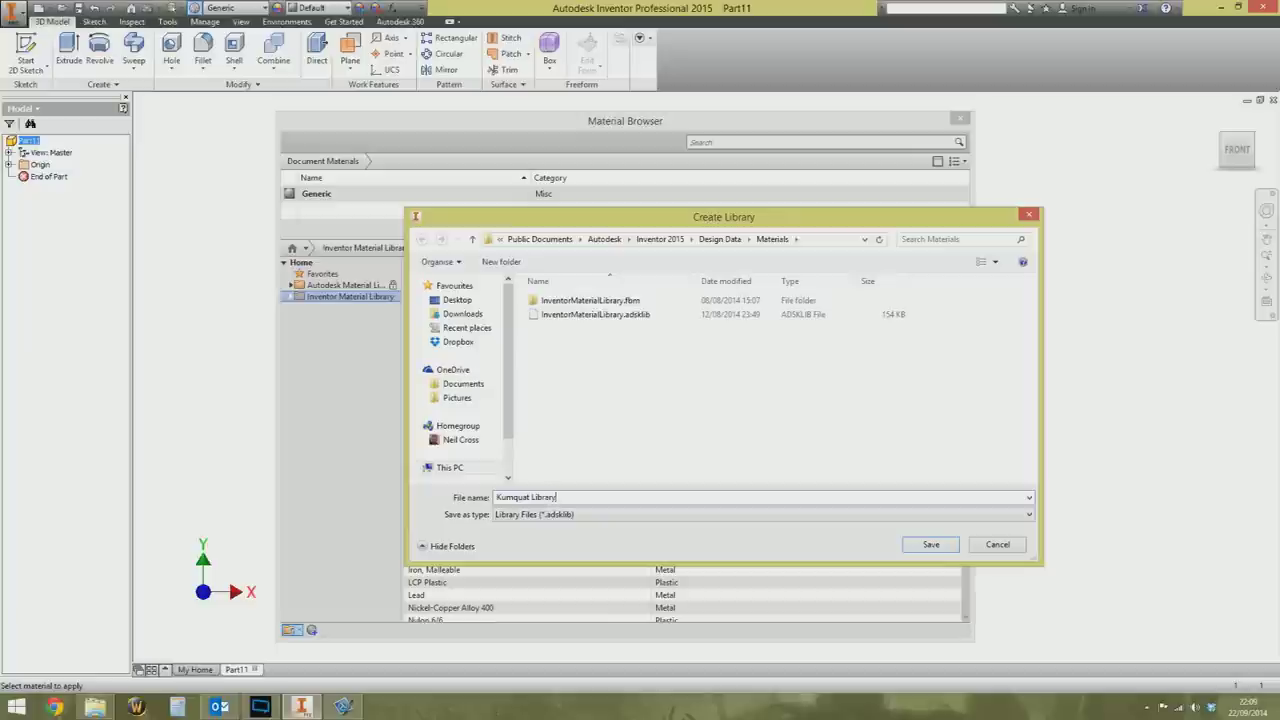
click(929, 543)
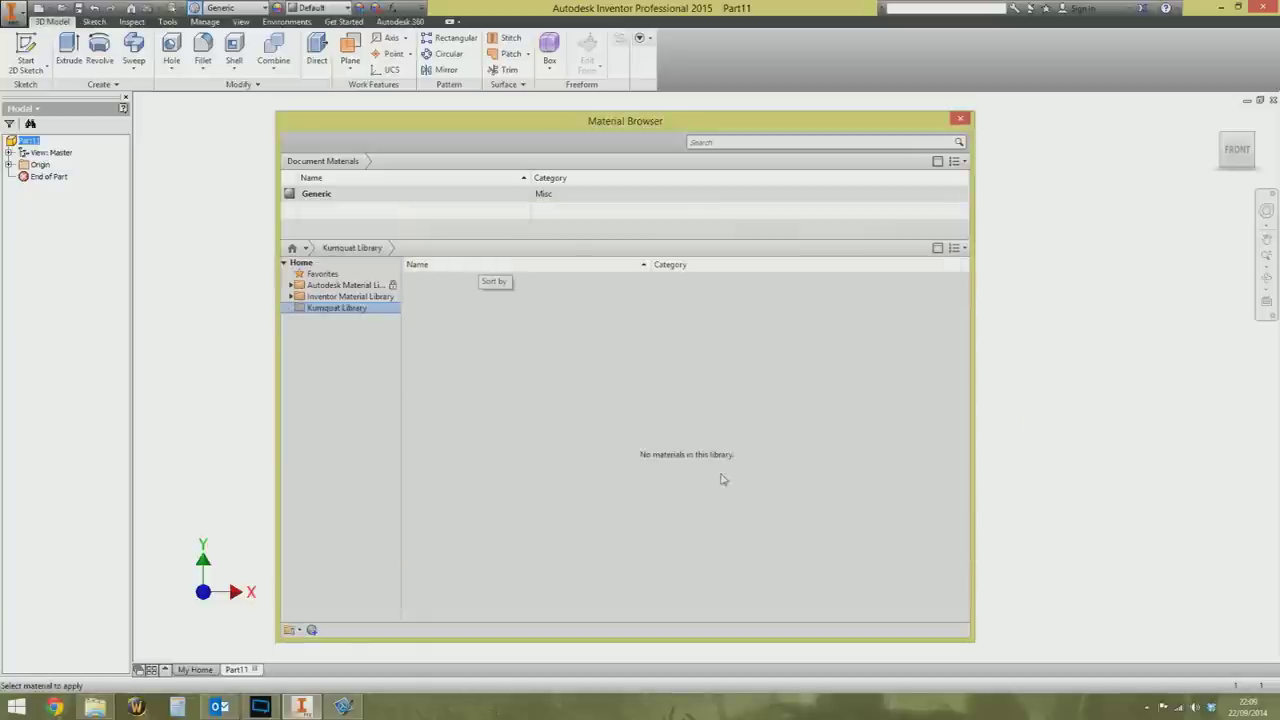
Step: Browse the Autodesk, Inventor and empty Kumquat libraries, ending on the Inventor library
click(340, 287)
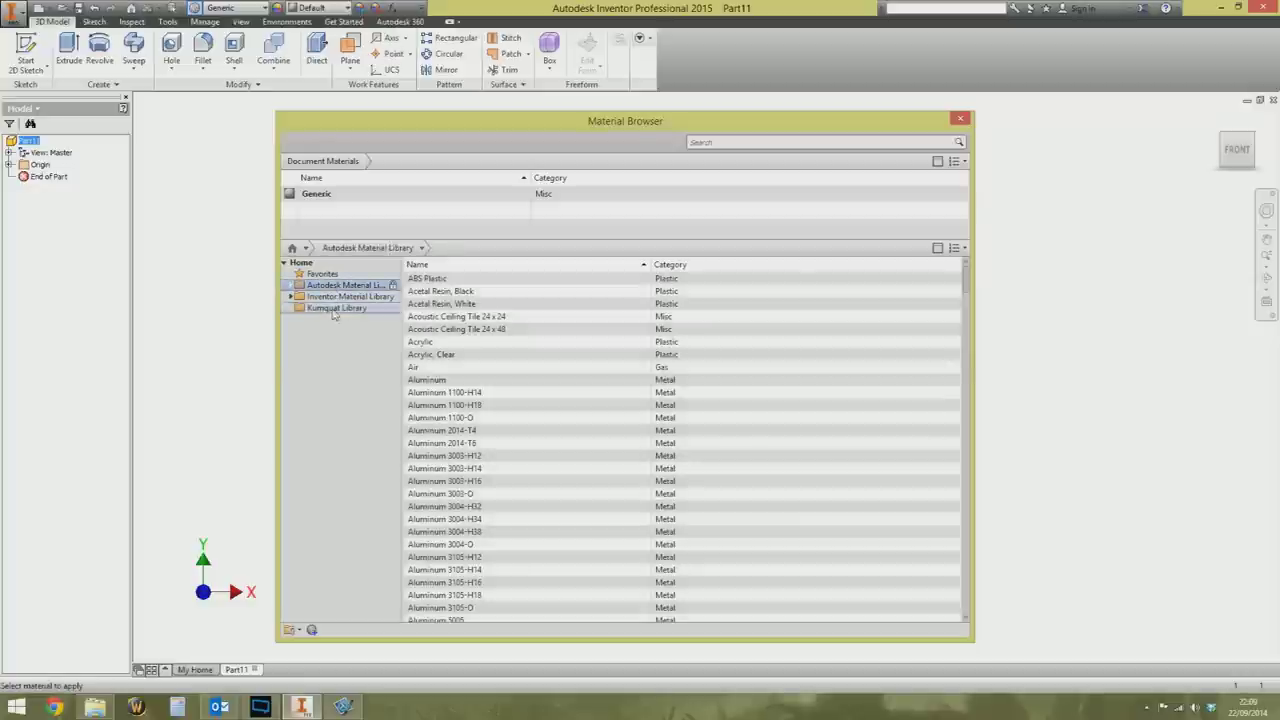
click(354, 296)
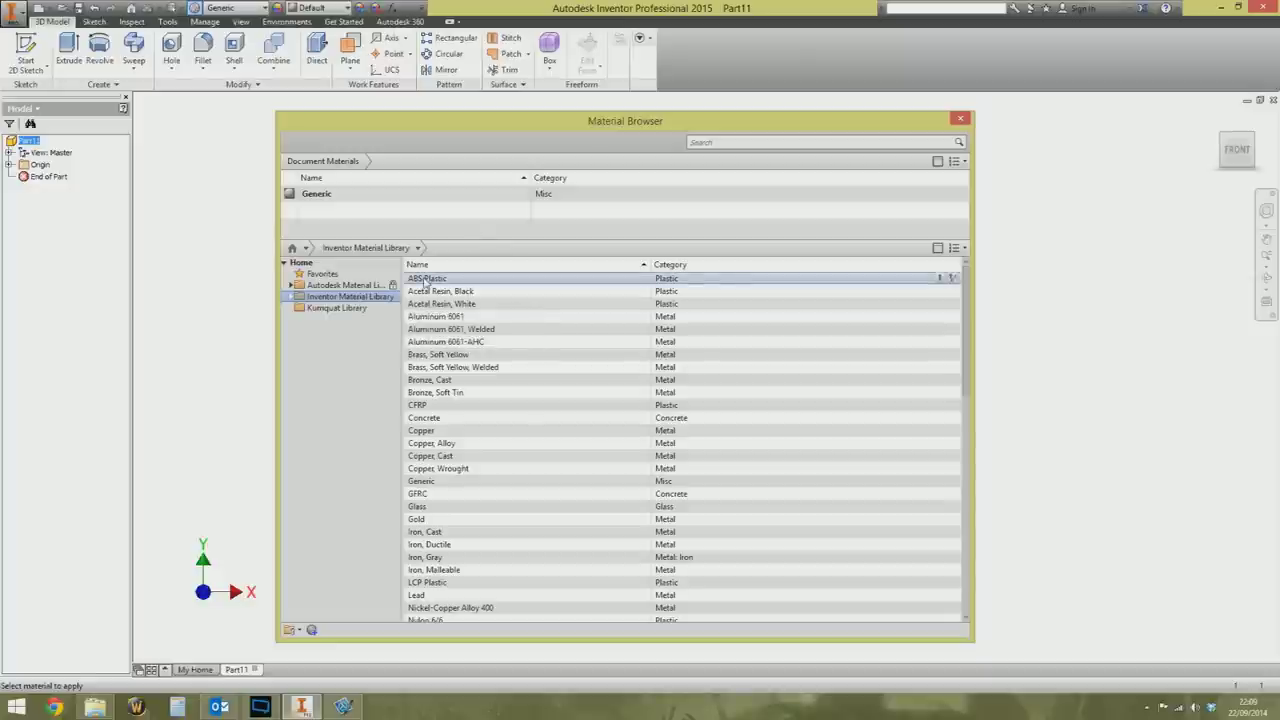
click(358, 287)
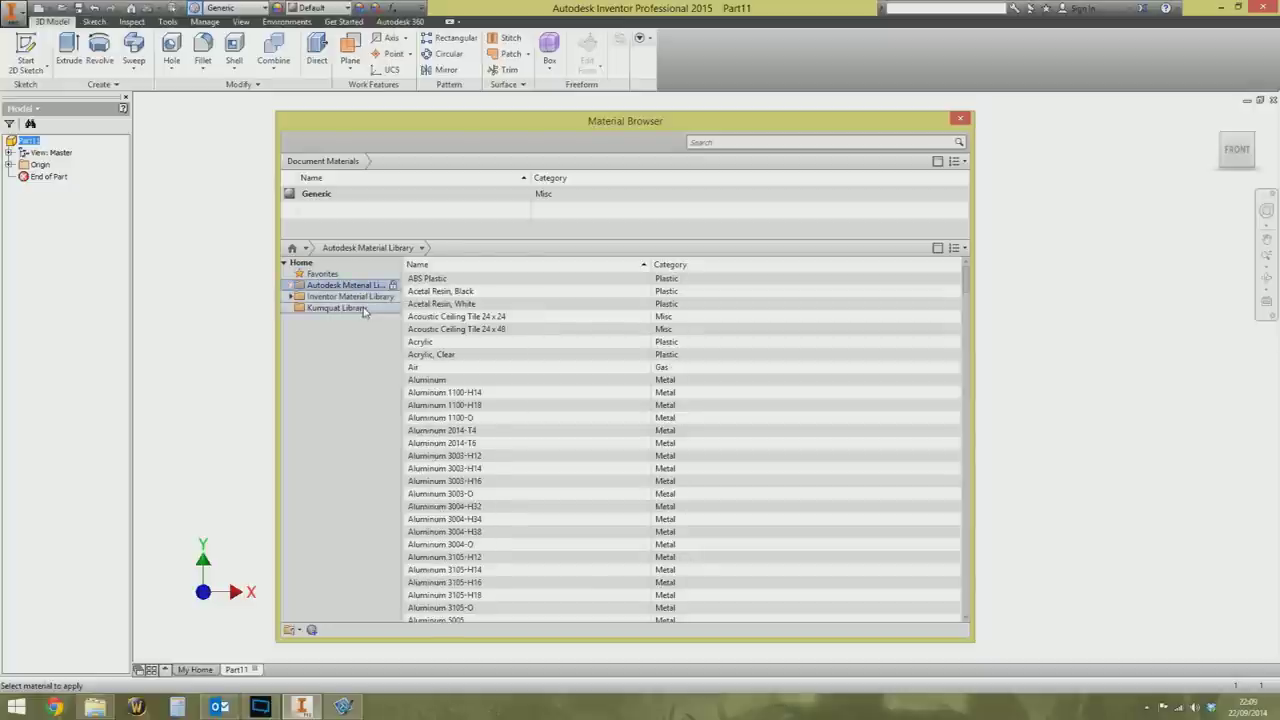
click(358, 297)
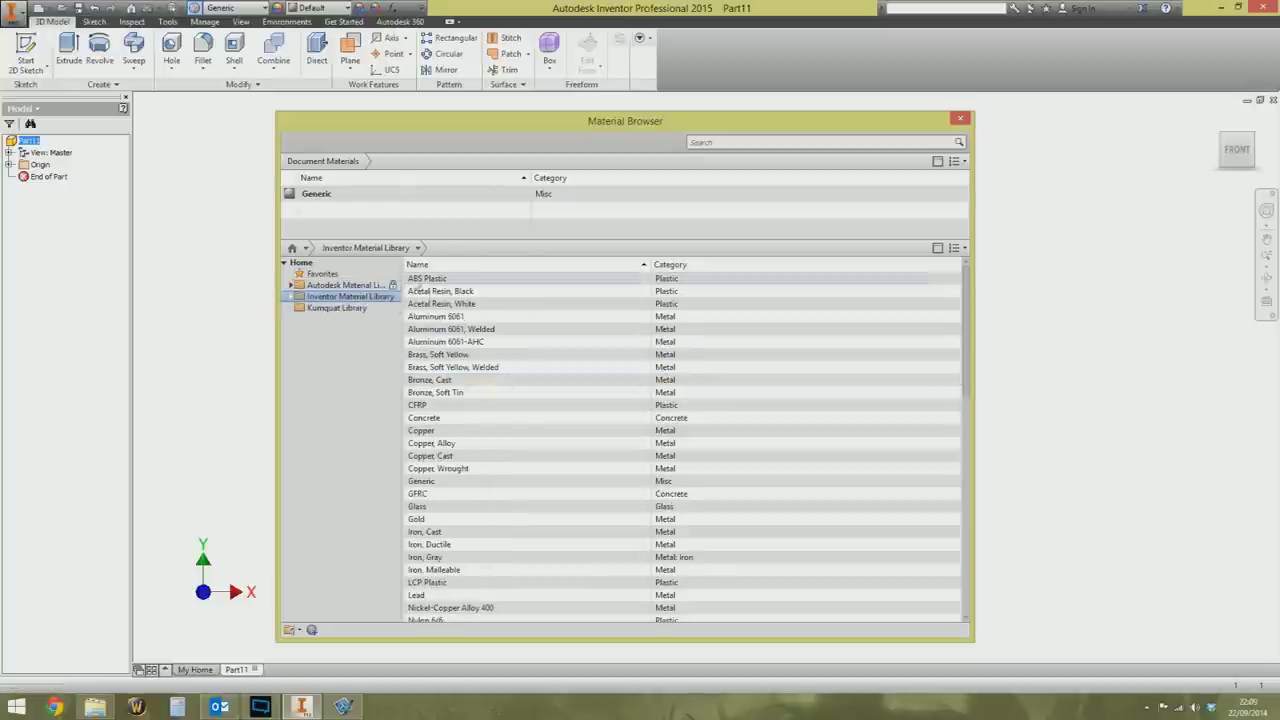
scroll(444, 612, down, 1)
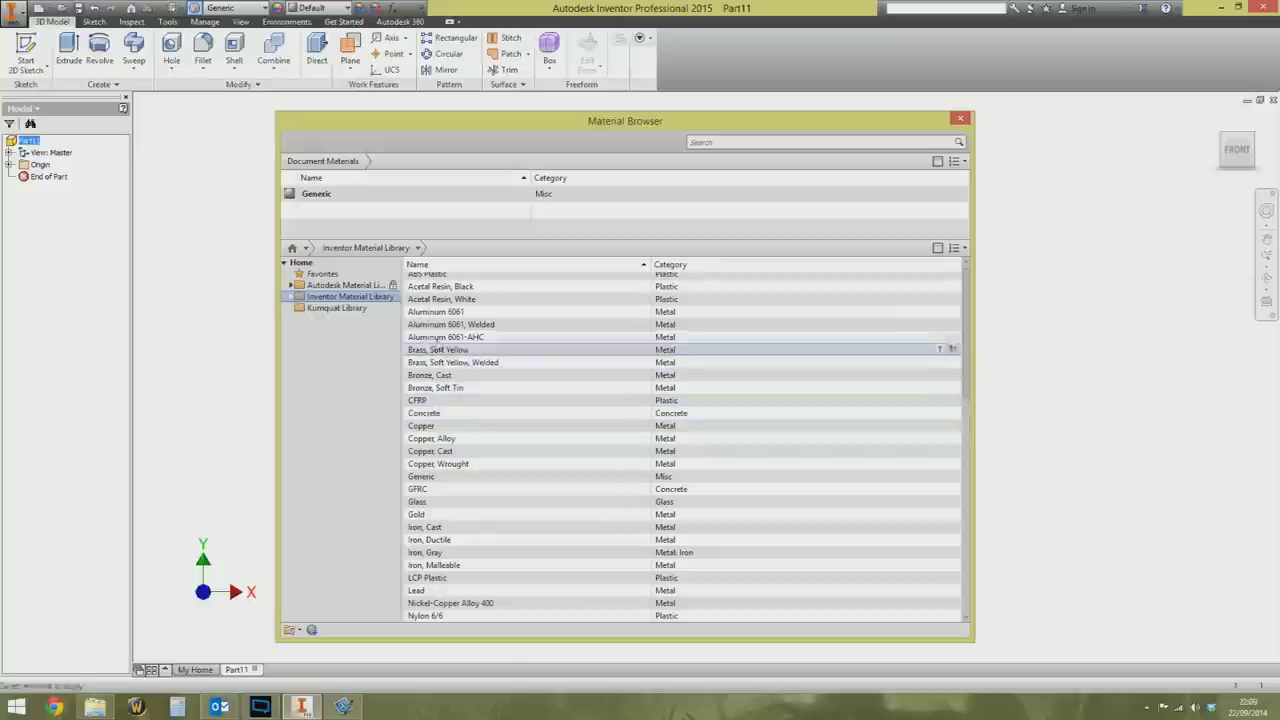
click(336, 309)
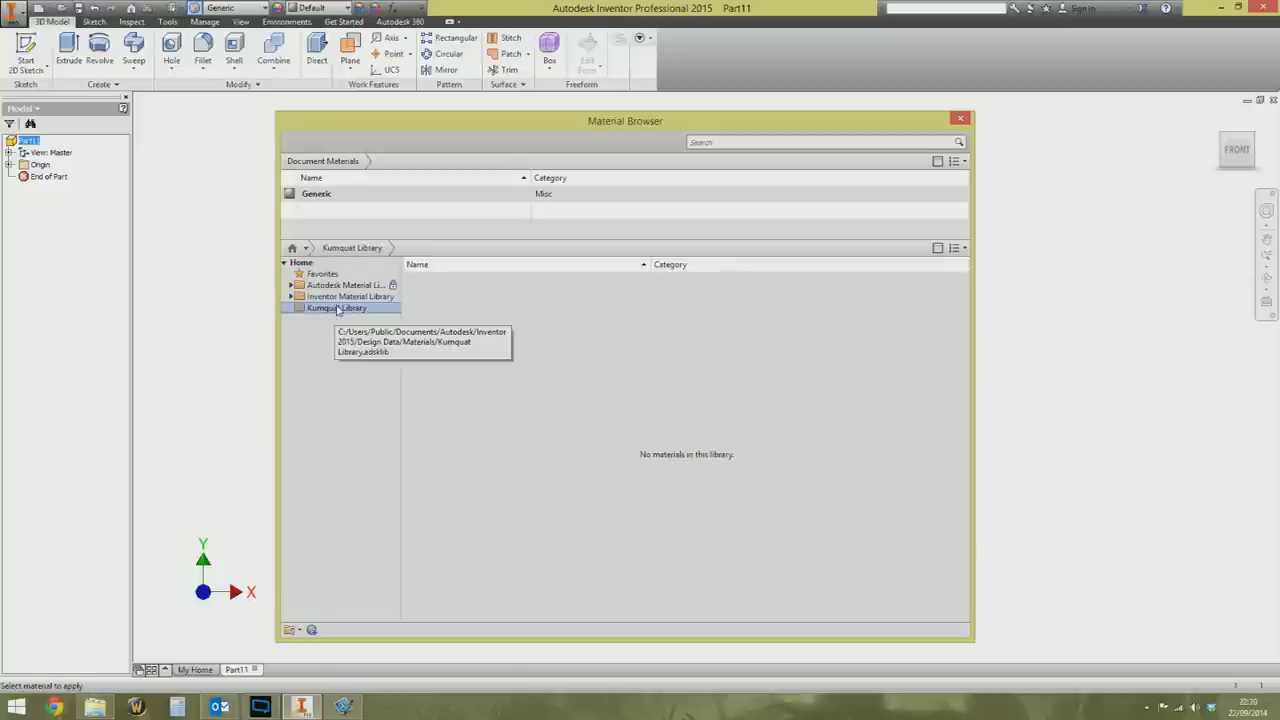
click(340, 298)
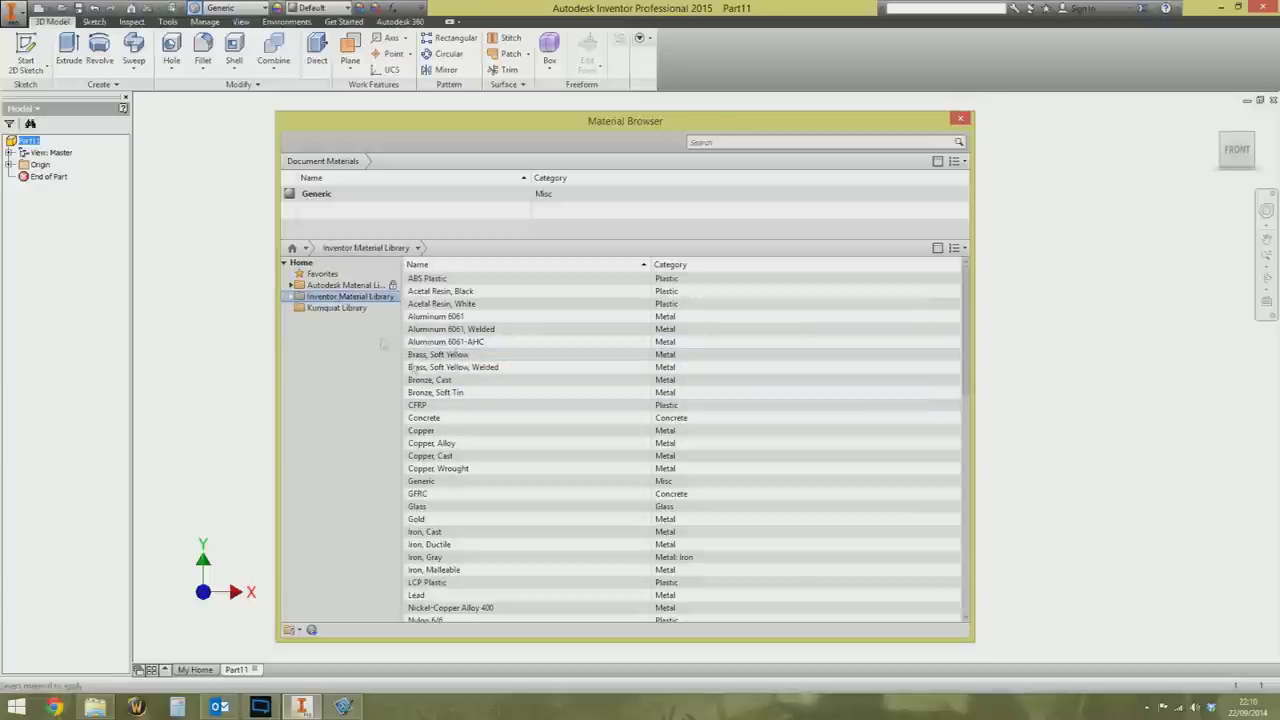
Step: Select Stainless Steel in the Inventor library and enlarge the Document Materials pane
right_click(432, 317)
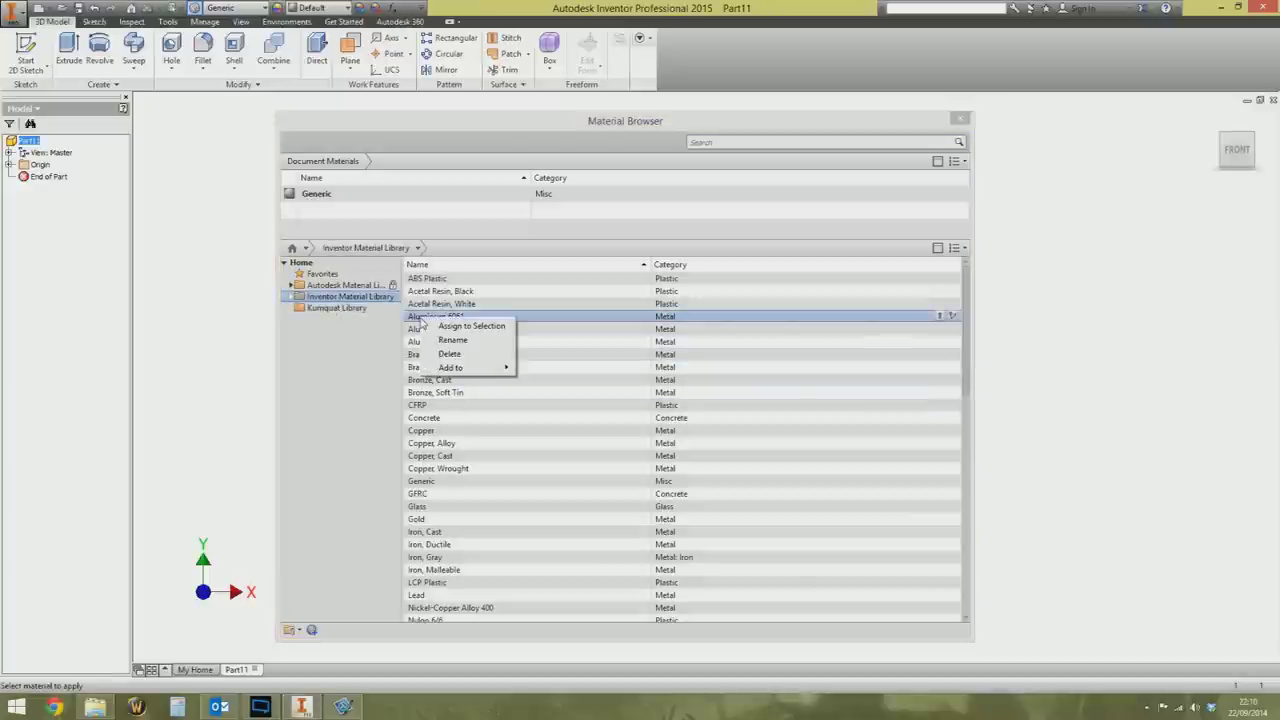
mouse_move(453, 370)
click(355, 308)
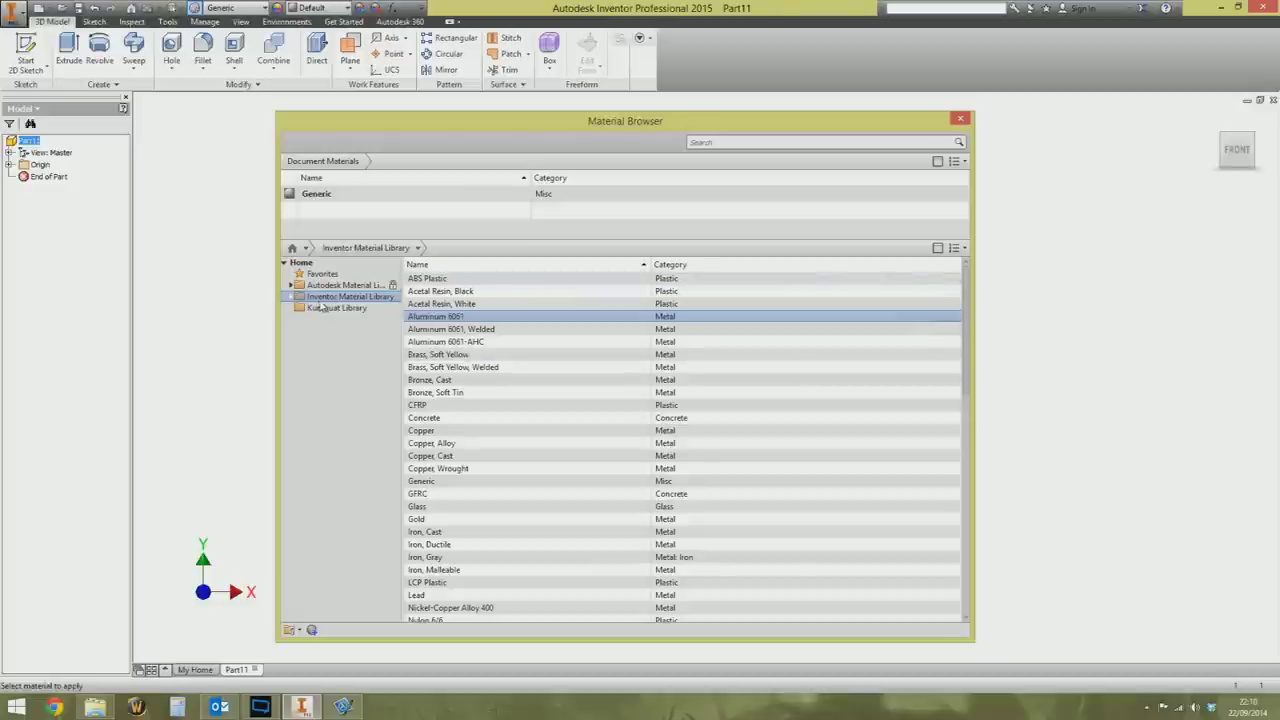
drag(968, 307, 991, 417)
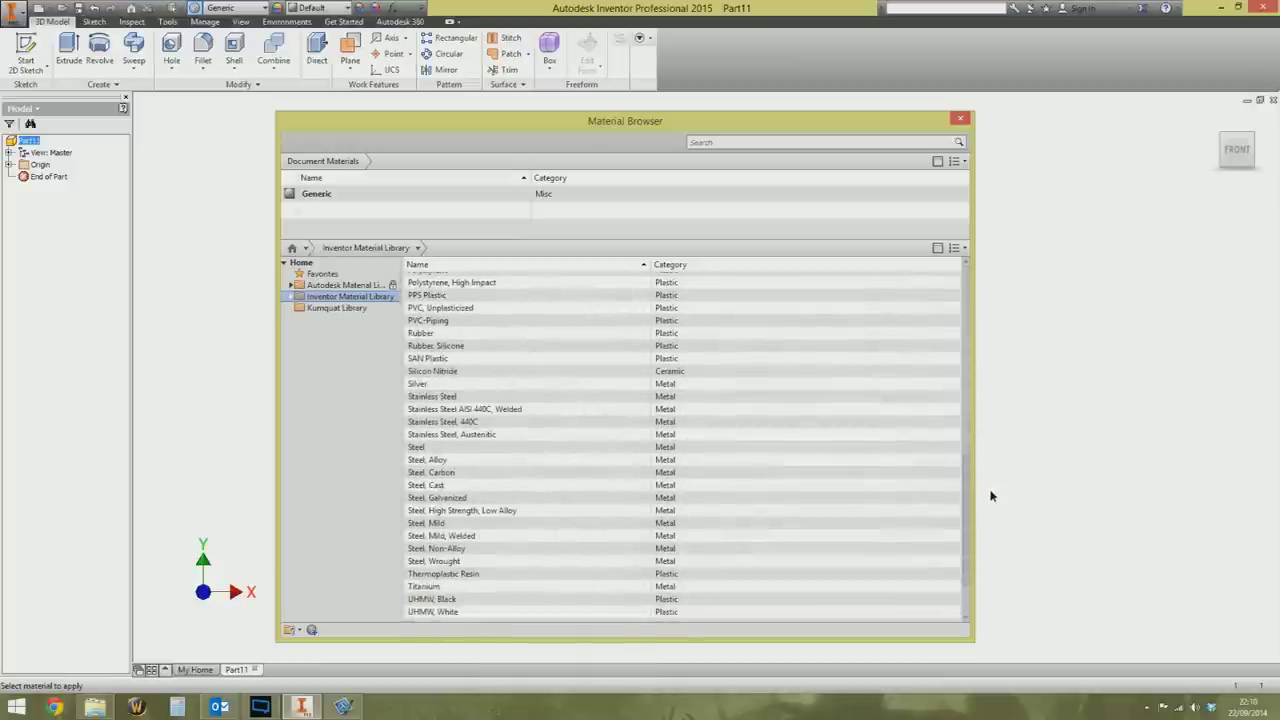
click(473, 396)
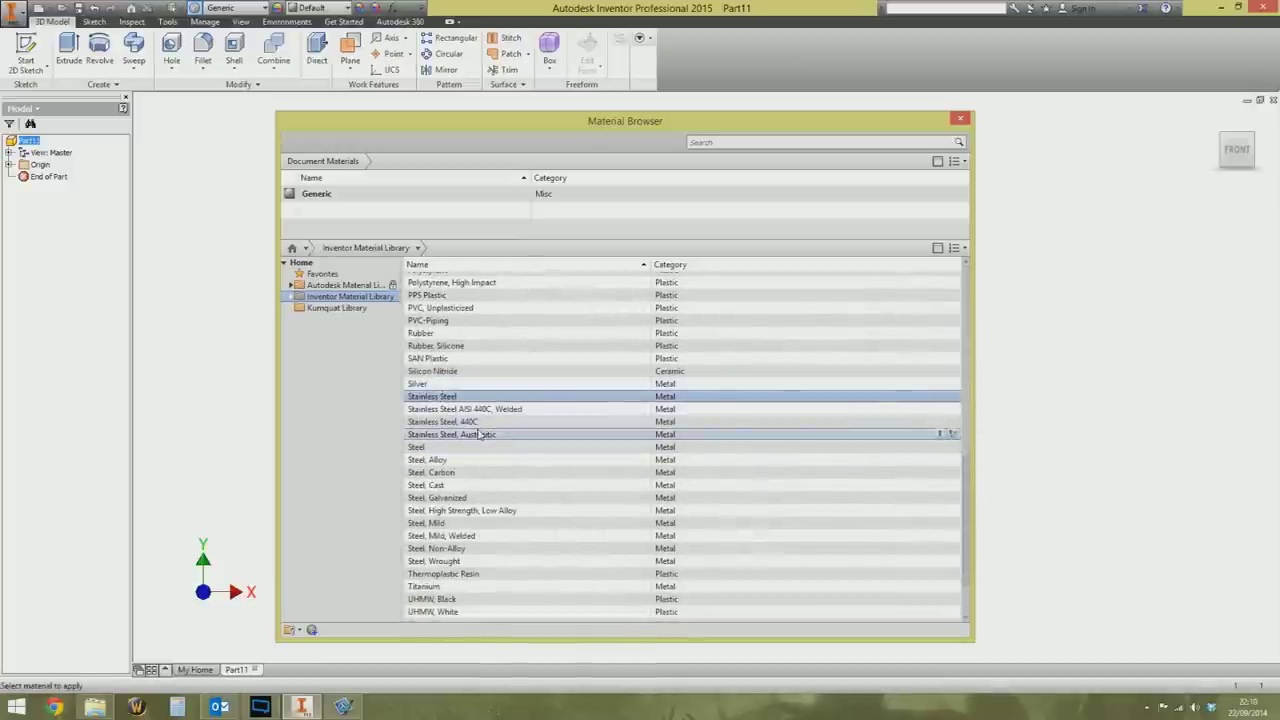
drag(518, 240, 544, 342)
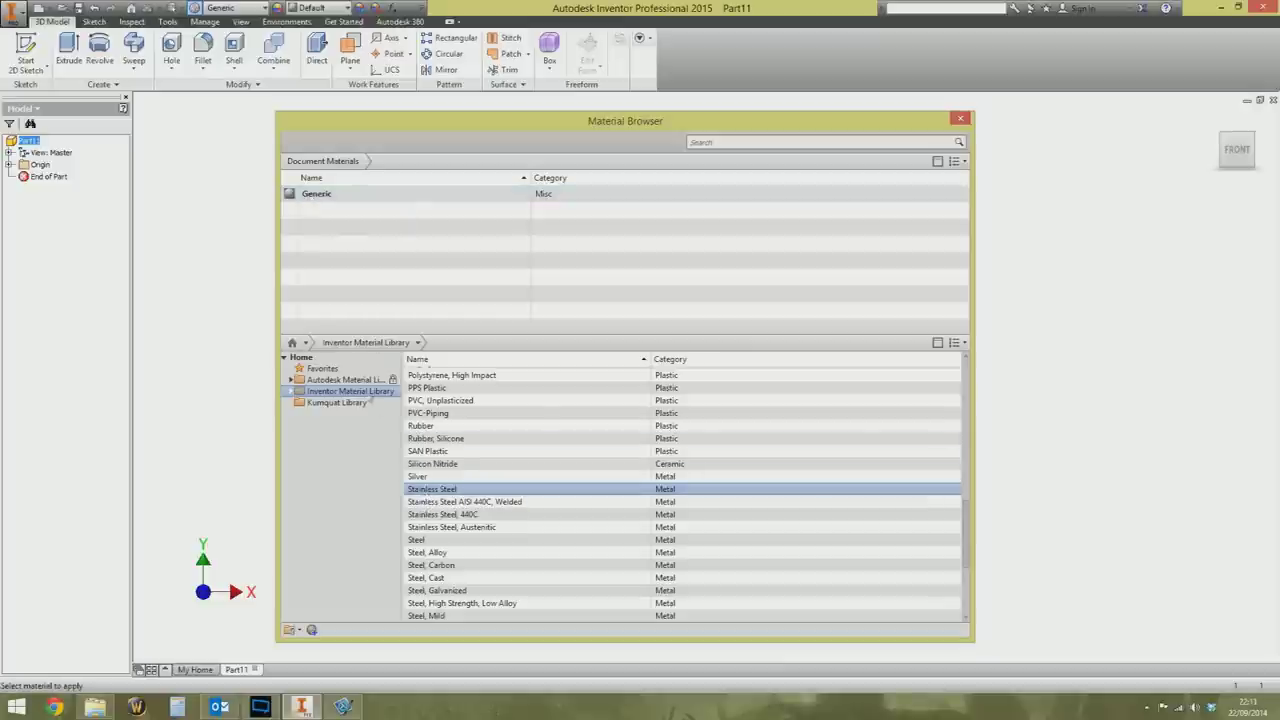
scroll(470, 500, up, 1)
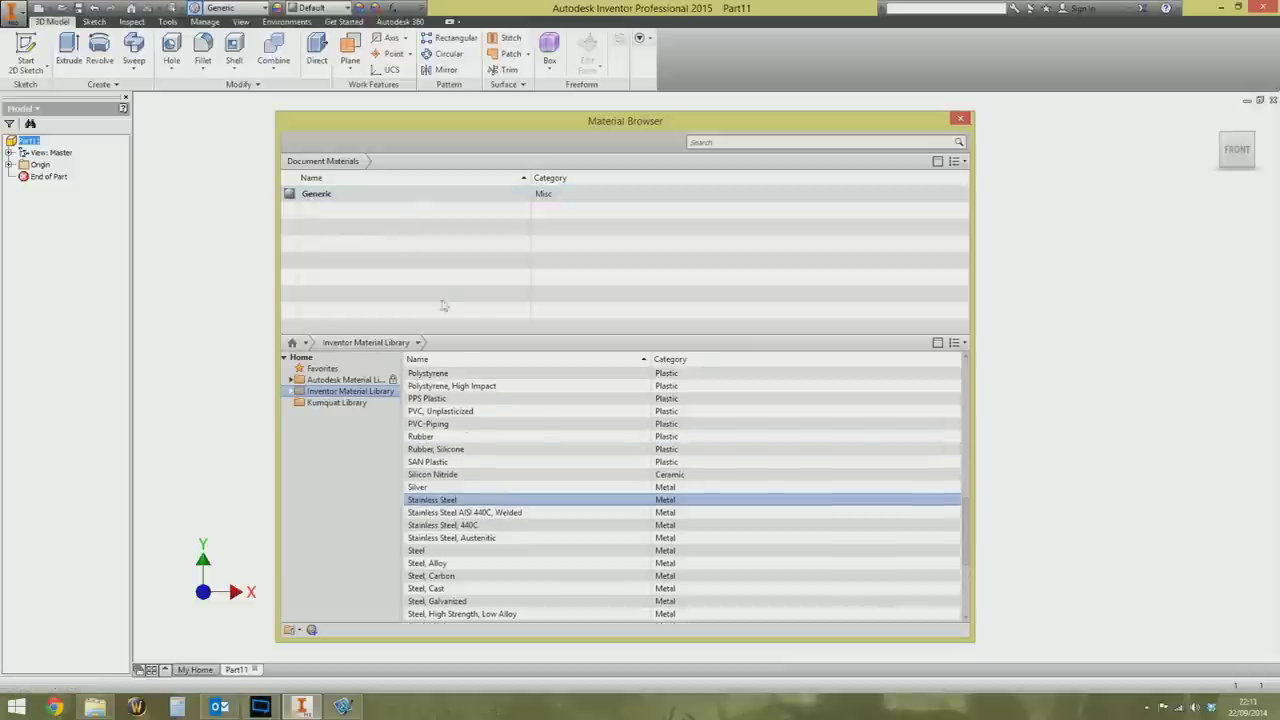
Step: Add Stainless Steel from the Inventor Material Library to Part11's Document Materials
right_click(452, 501)
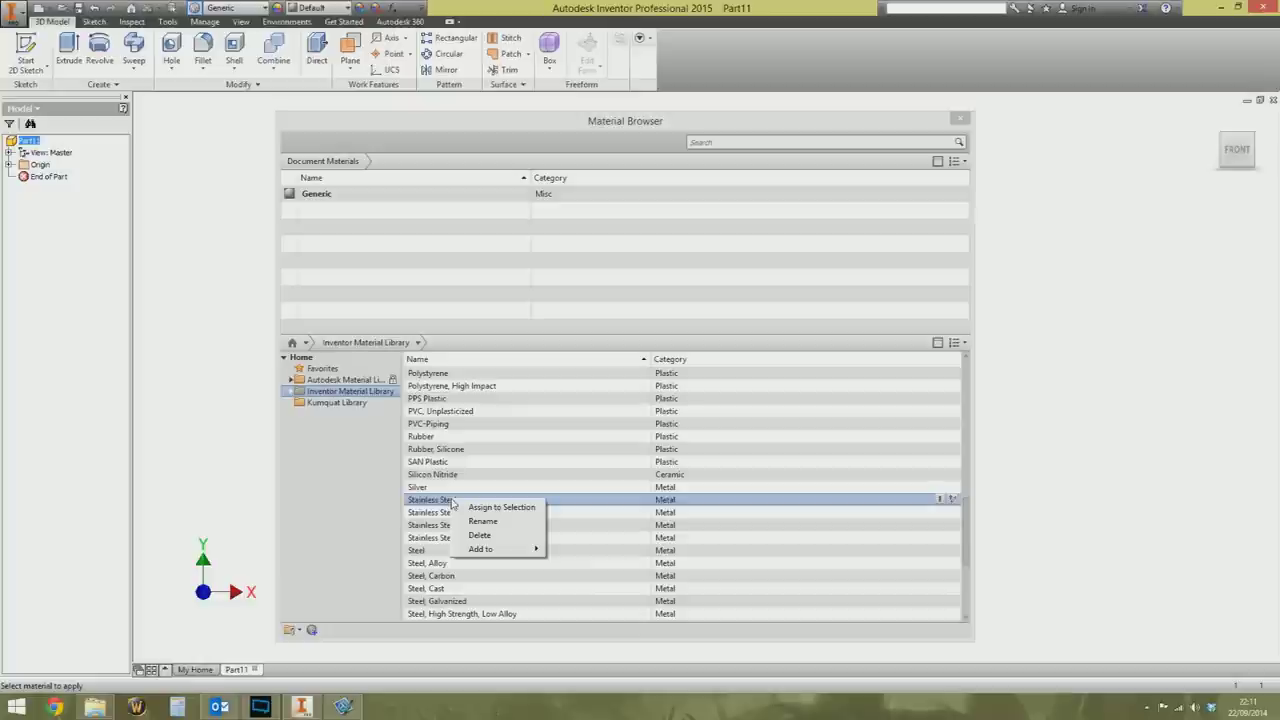
mouse_move(490, 550)
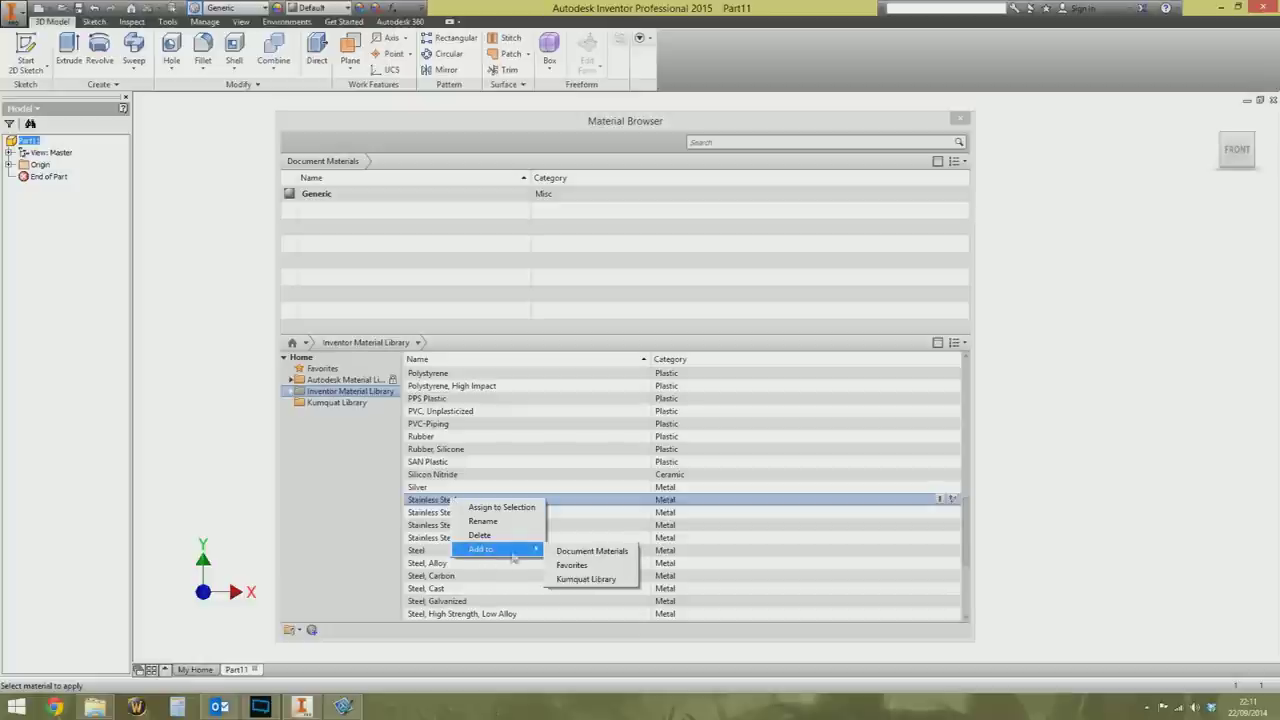
click(573, 553)
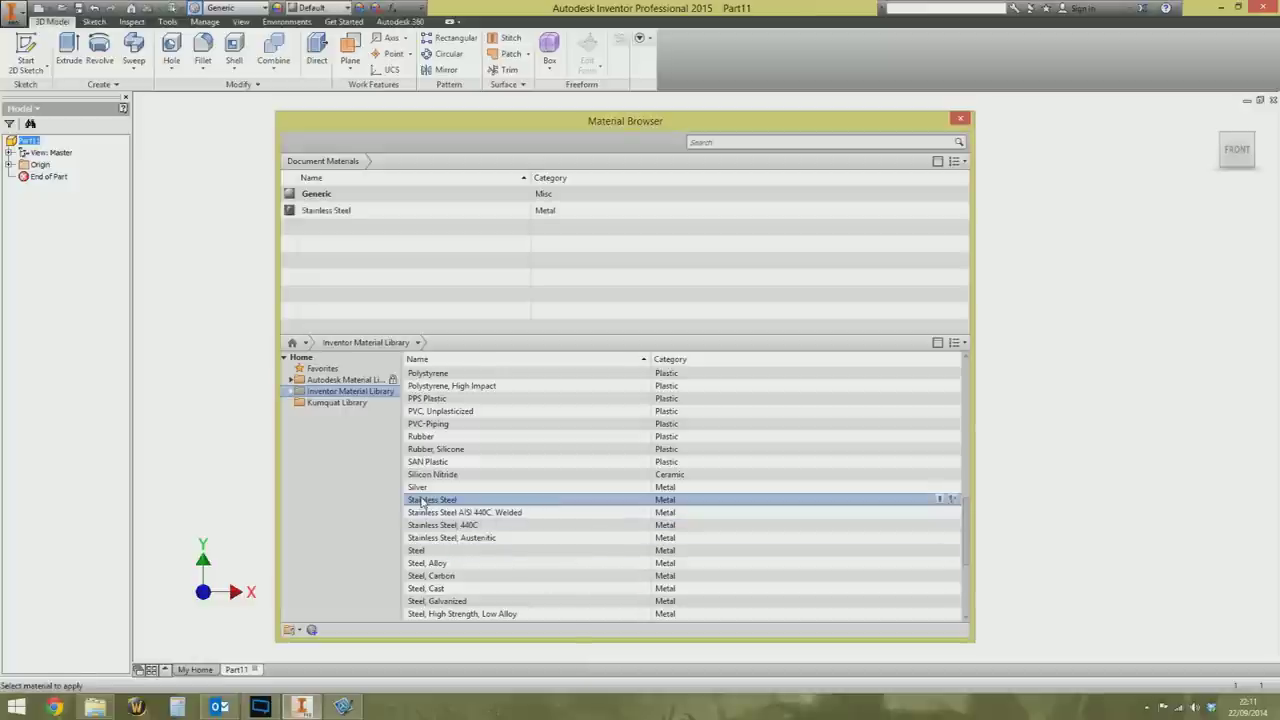
drag(430, 507, 333, 217)
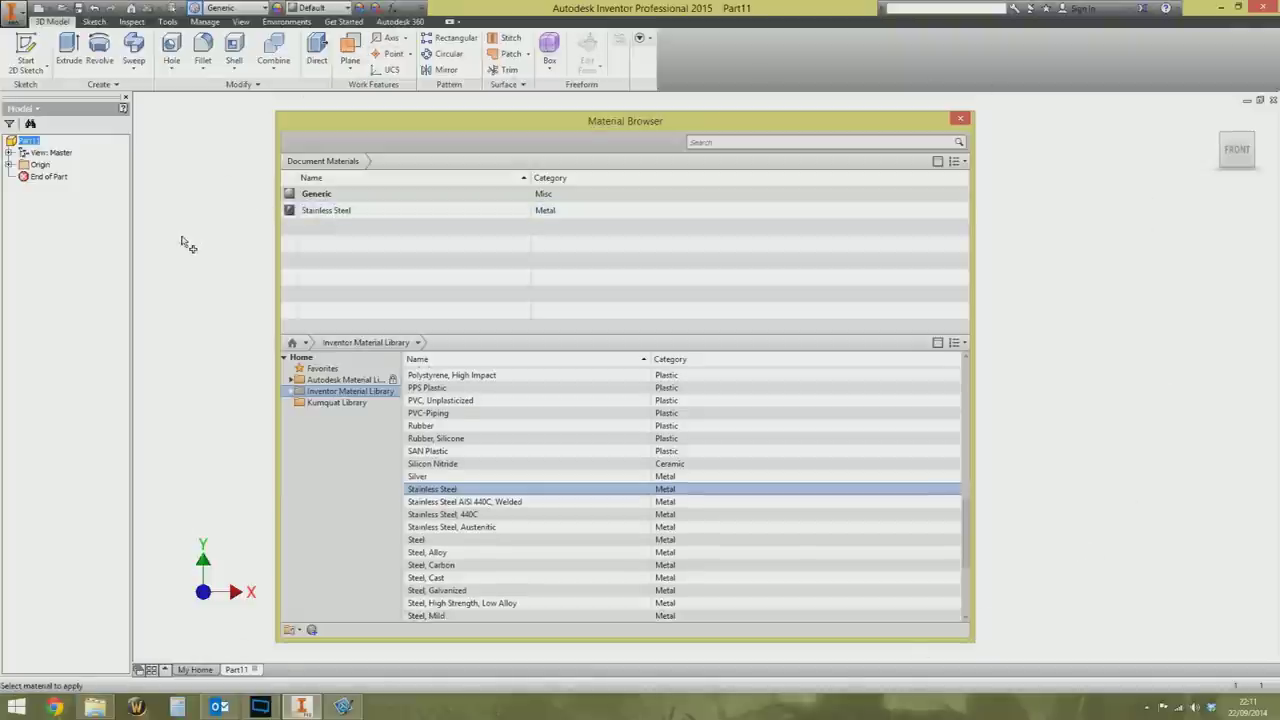
Step: Make Stainless Steel the part's active material and open it in the Material Editor
click(185, 244)
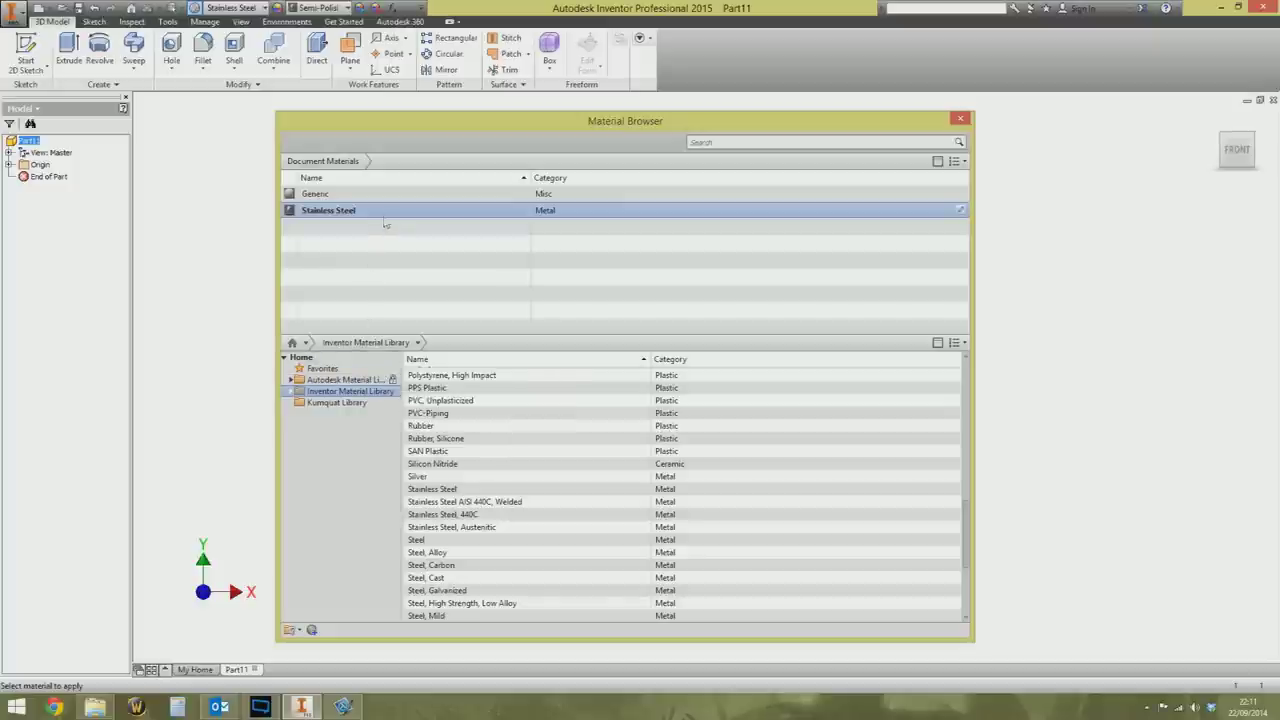
right_click(334, 212)
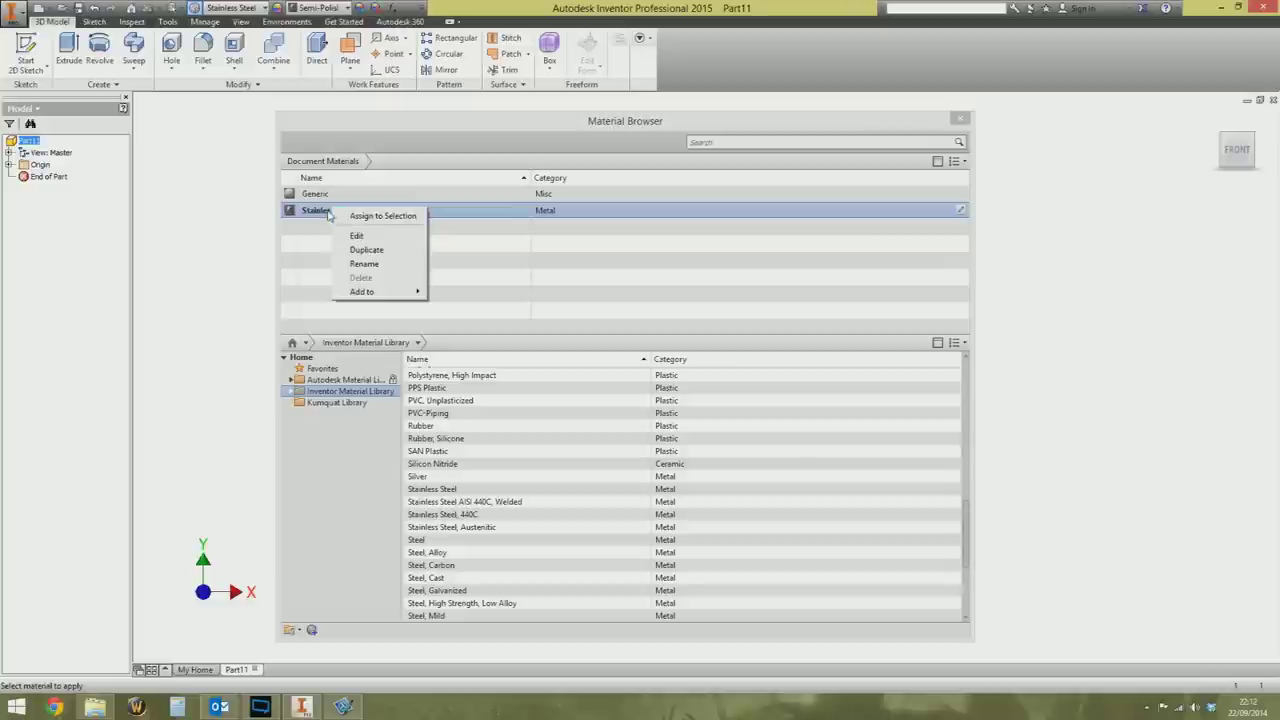
click(355, 235)
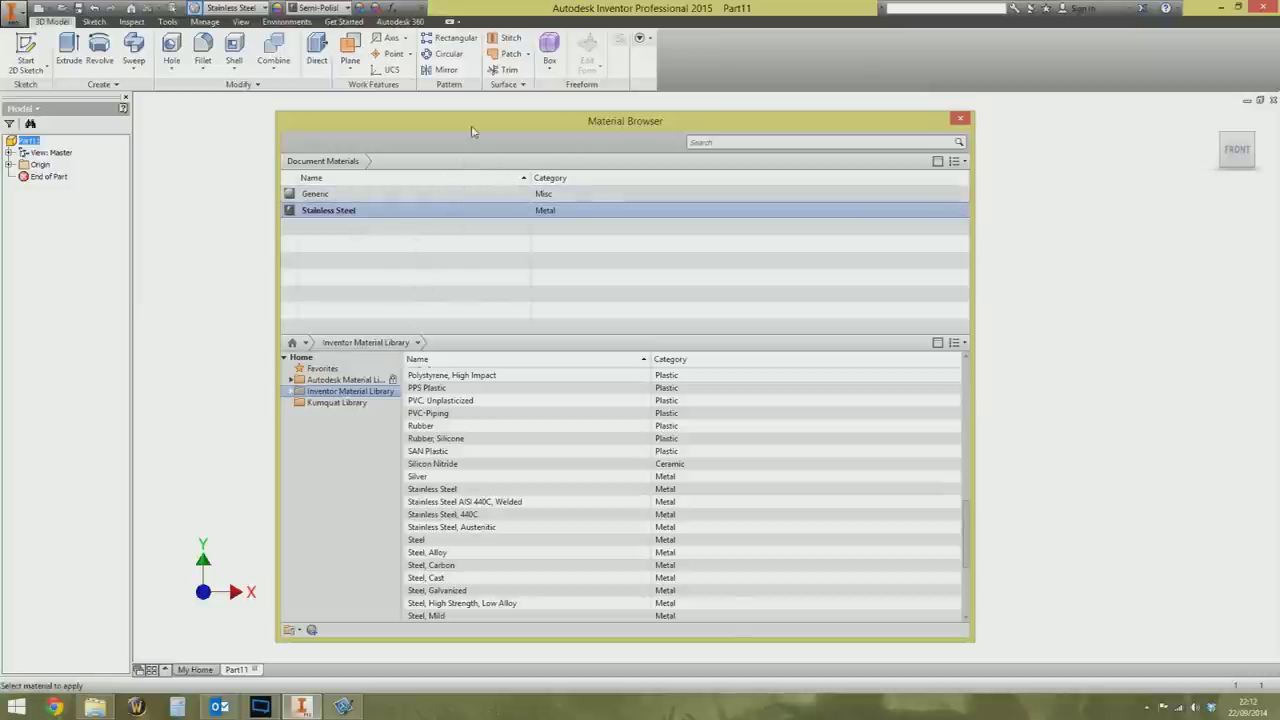
drag(521, 124, 427, 110)
right_click(244, 194)
click(268, 216)
Step: Rename the material to STAINLESS STEEL A4-80 in the Identity tab's Name field
drag(706, 115, 559, 122)
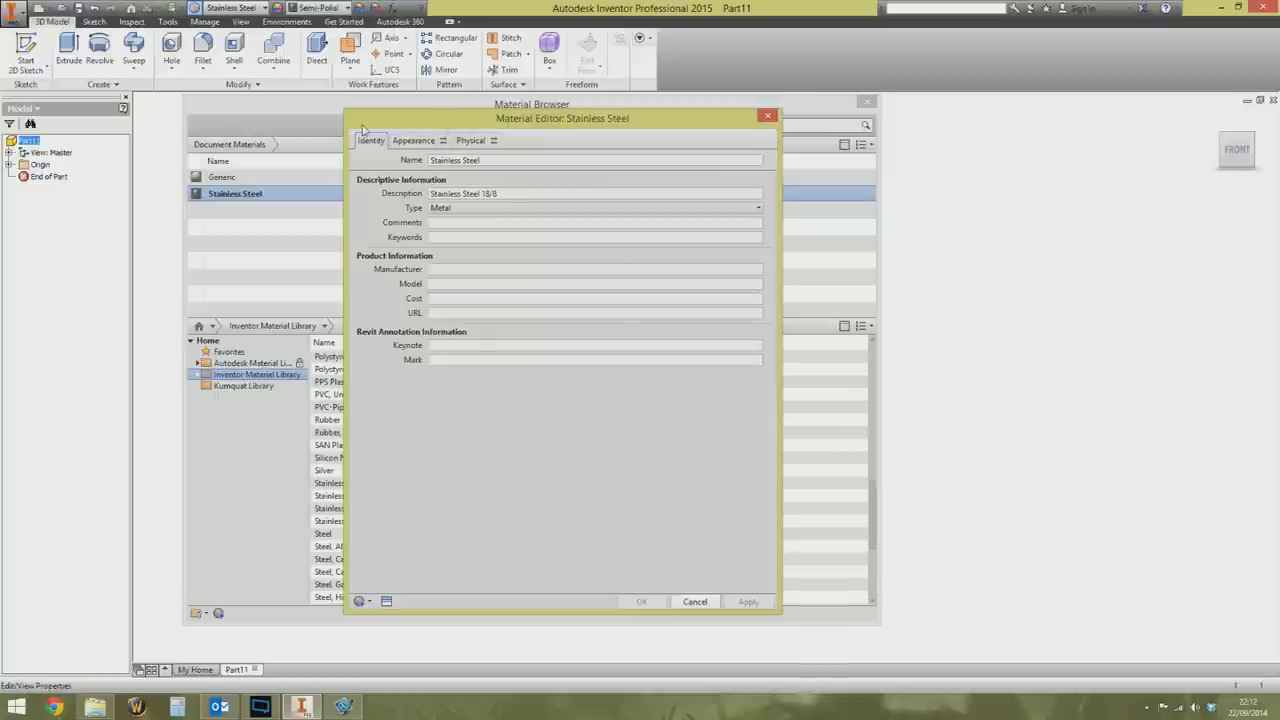
mouse_move(480, 127)
mouse_down()
mouse_move(459, 117)
mouse_move(457, 130)
mouse_up()
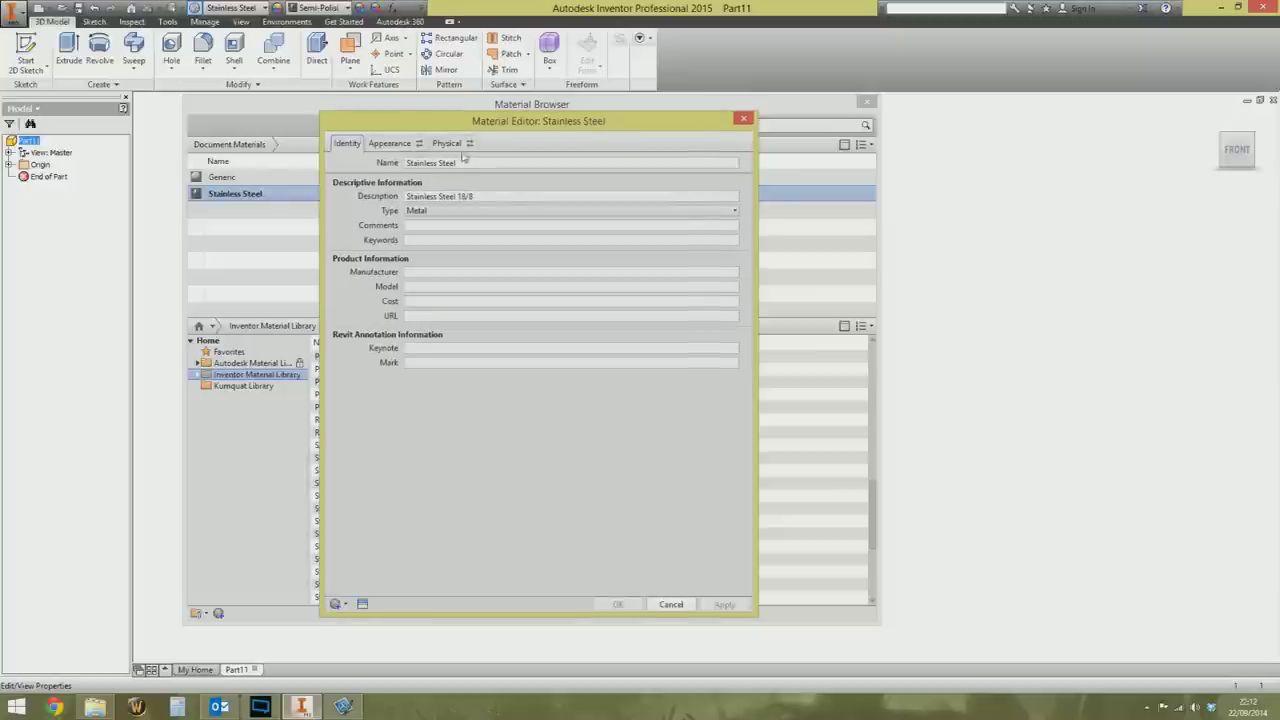
click(444, 211)
click(424, 290)
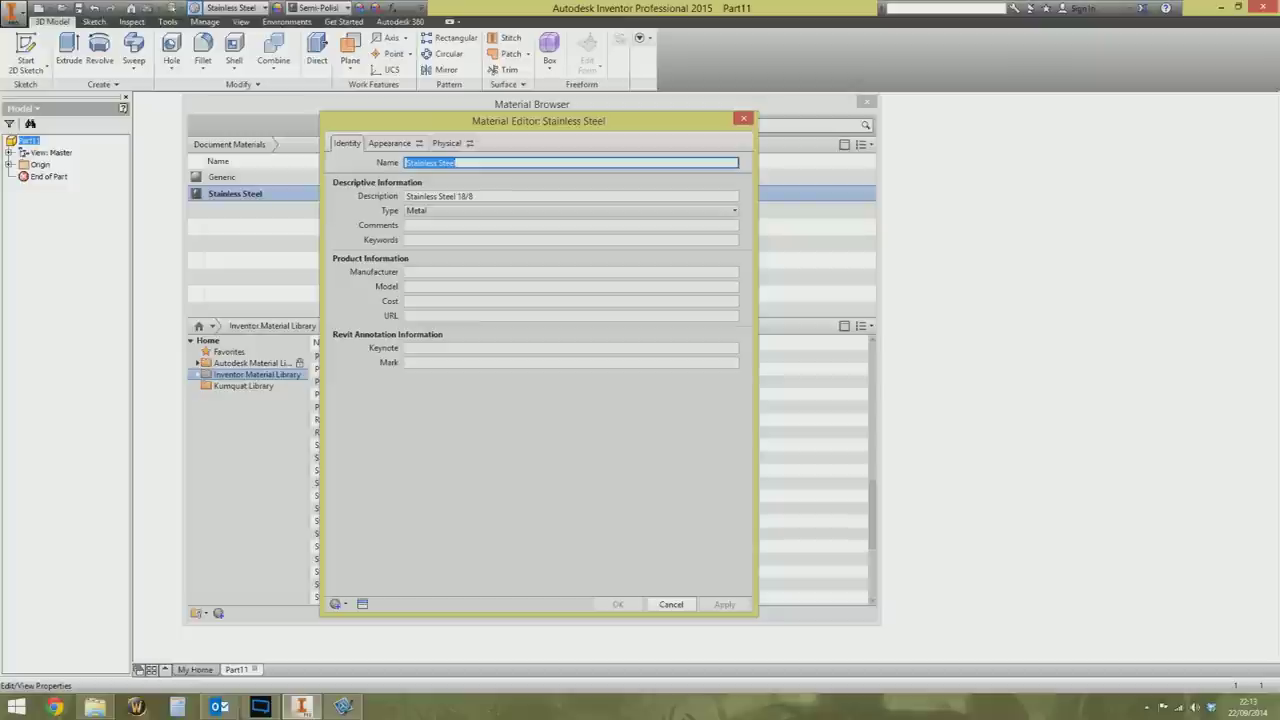
click(435, 162)
click(456, 162)
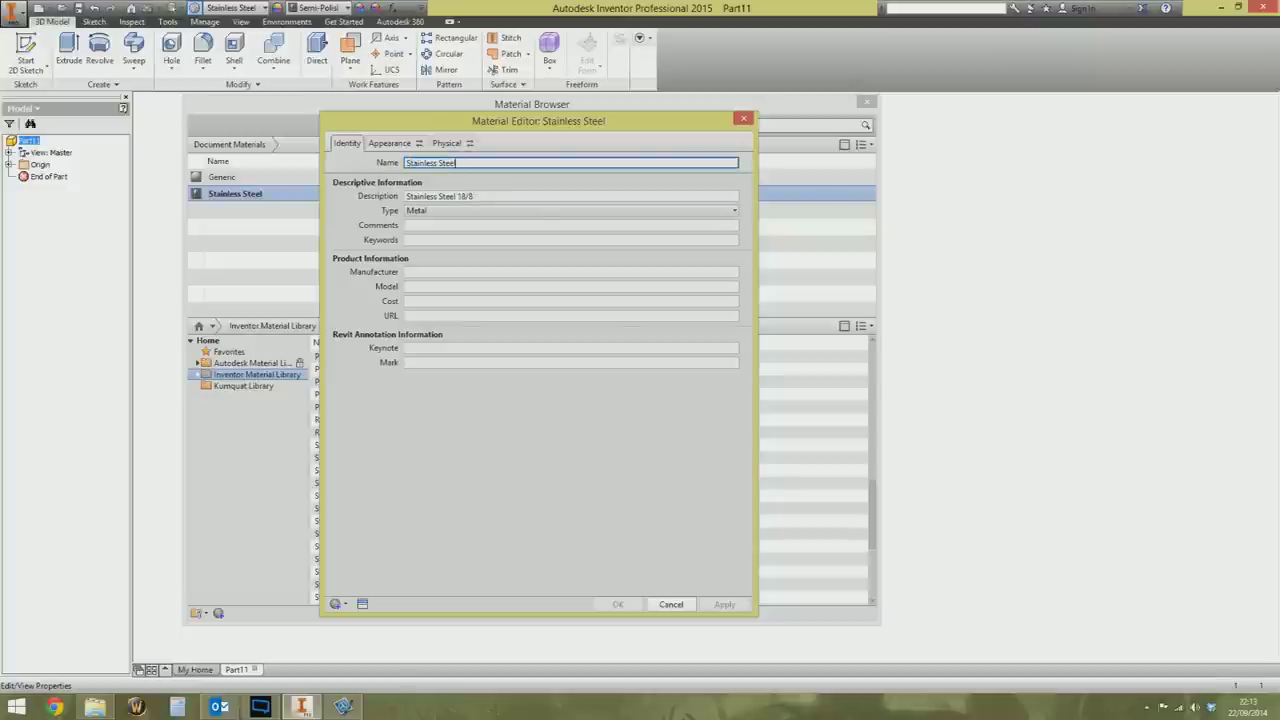
drag(456, 162, 350, 175)
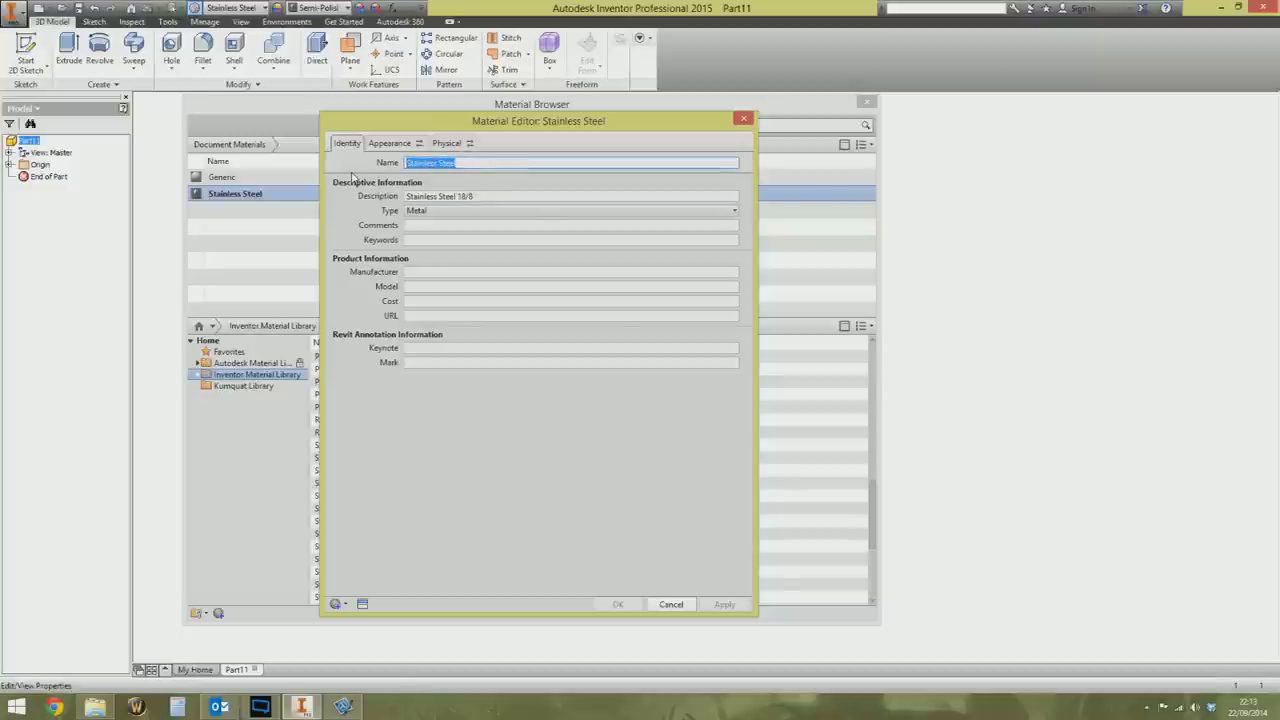
click(291, 100)
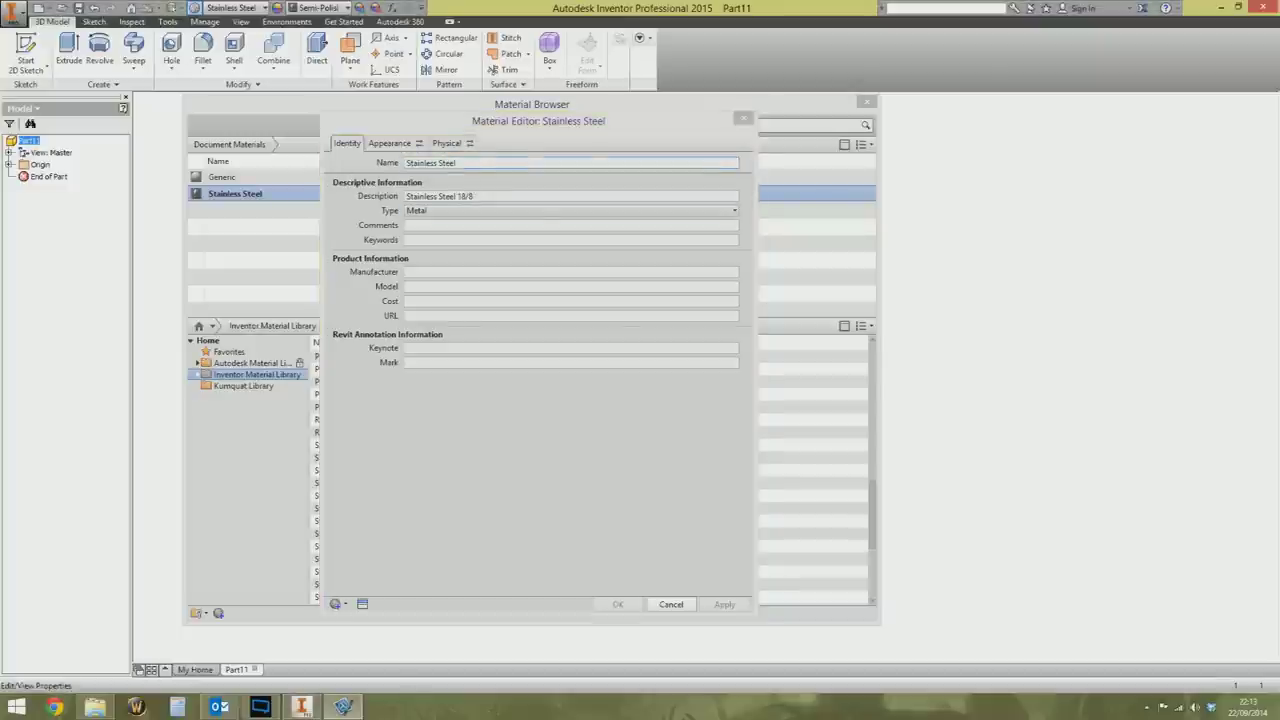
click(347, 176)
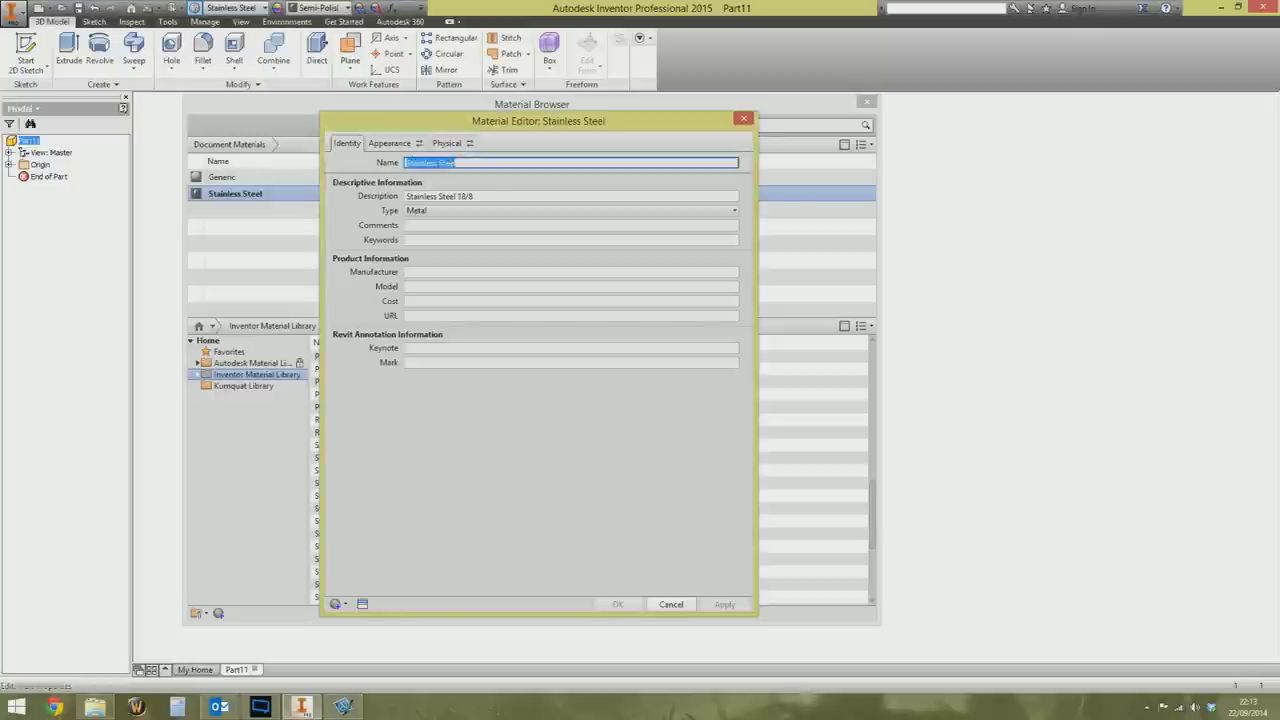
text(STAINLESS STEEL A4-80)
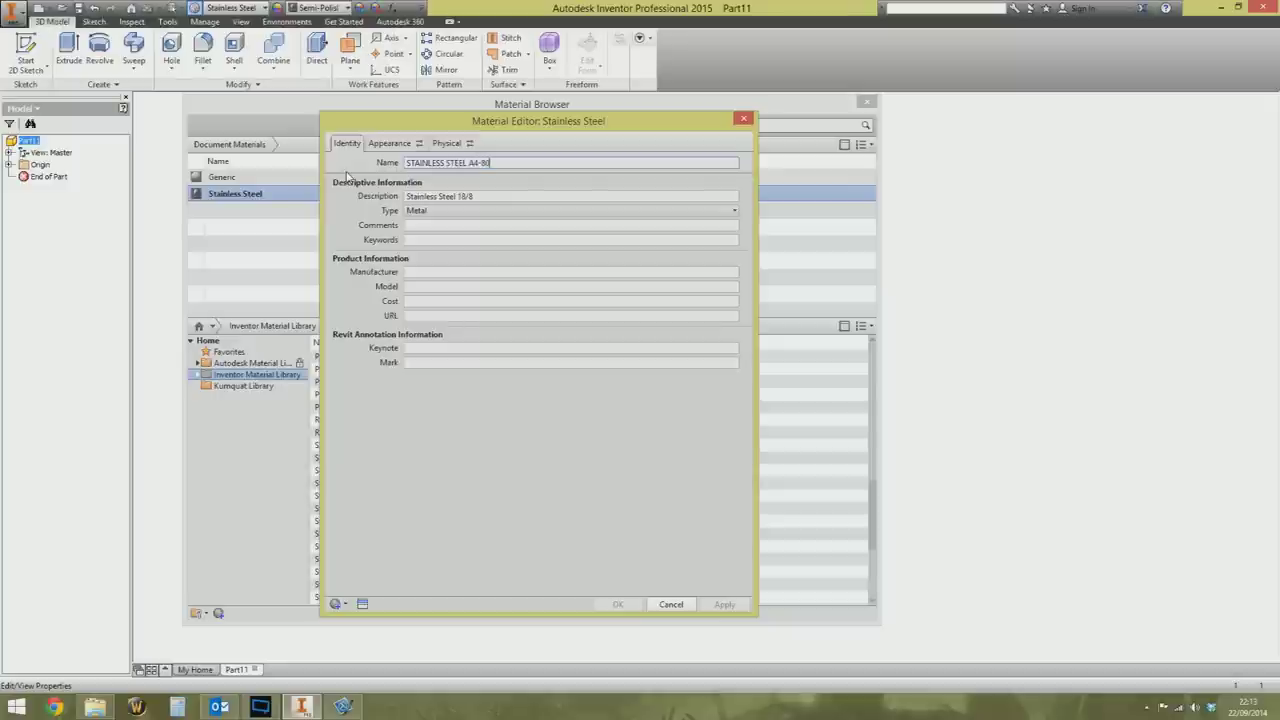
Step: Copy STAINLESS STEEL A4-80 into the Description and show the Physical properties
key(ctrl+a)
key(ctrl+c)
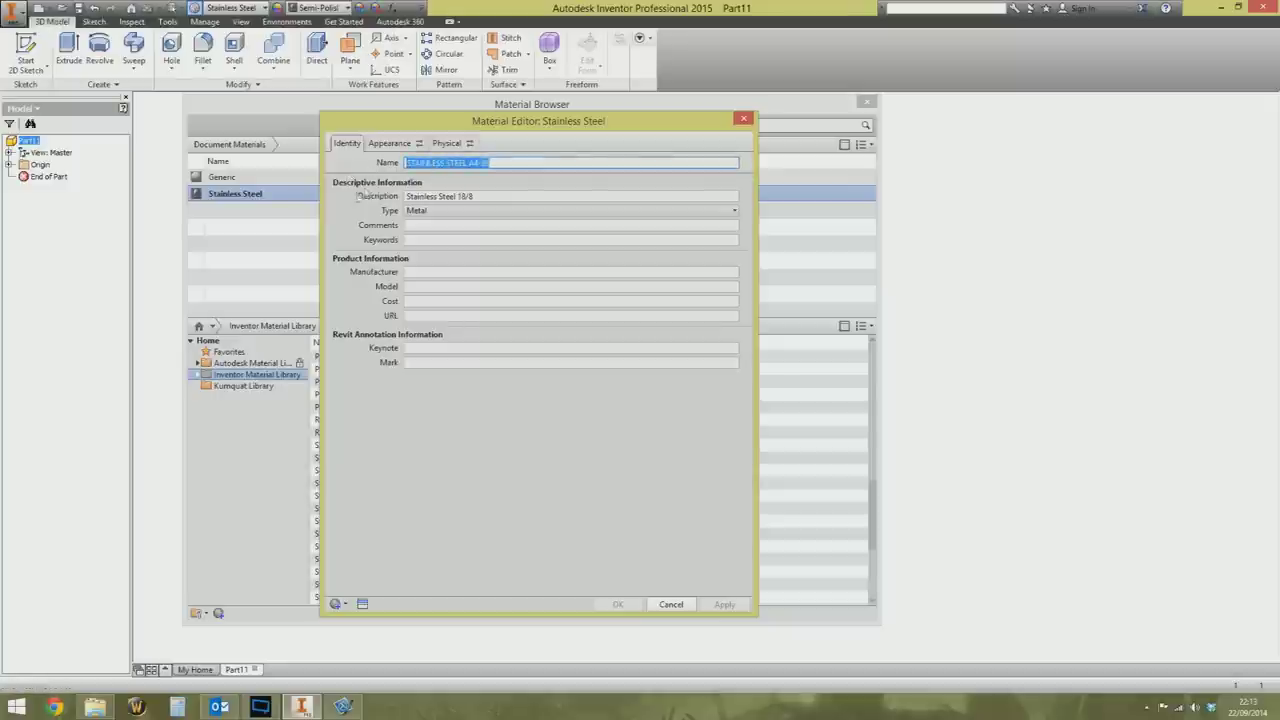
click(490, 198)
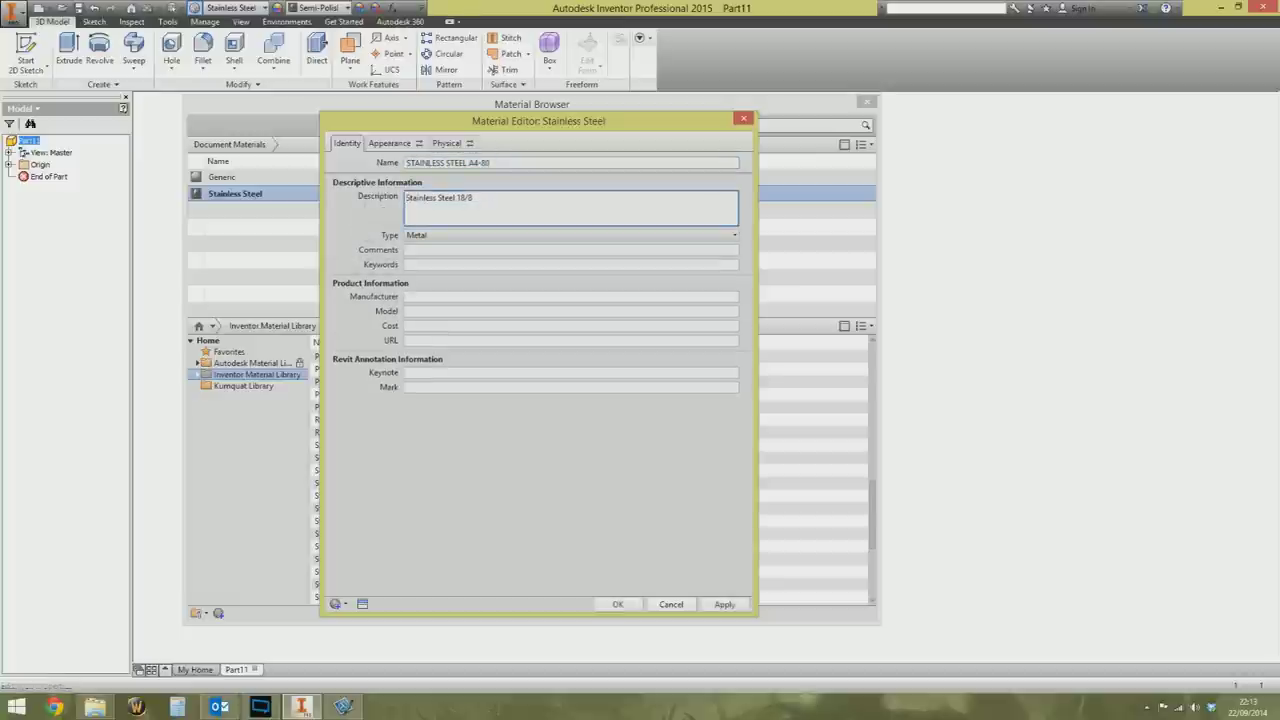
key(ctrl+a)
key(ctrl+v)
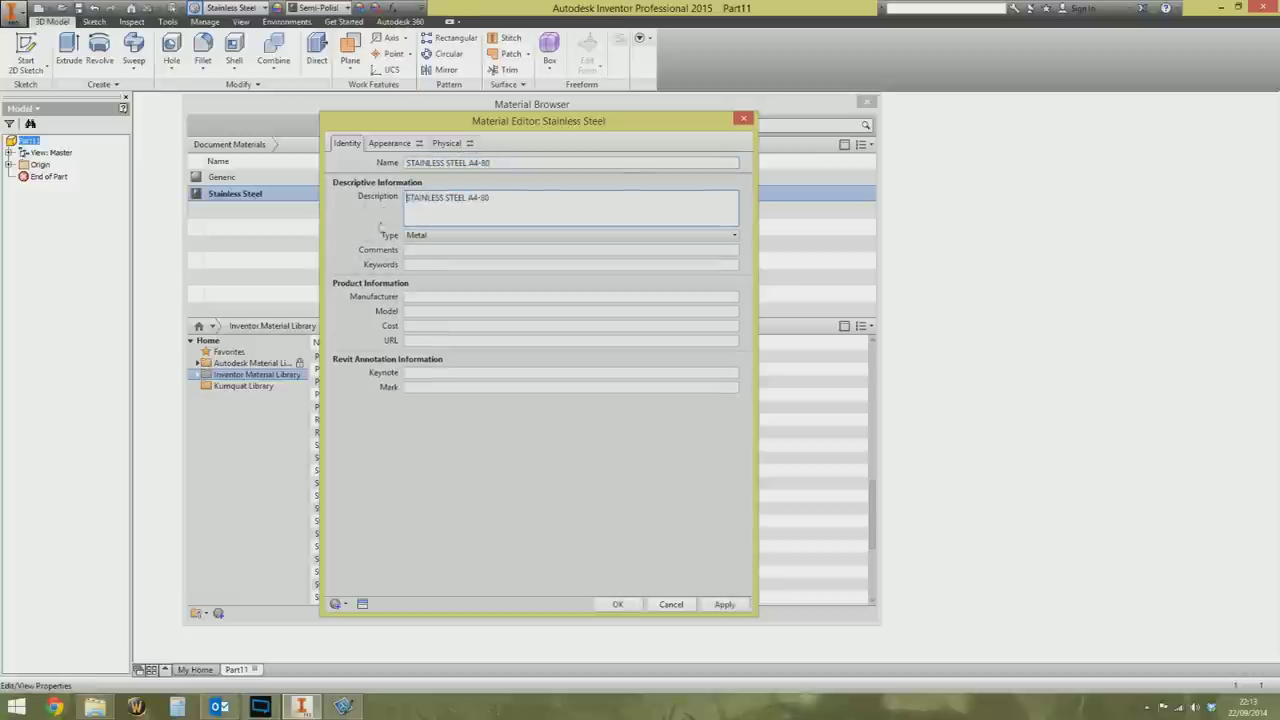
click(449, 264)
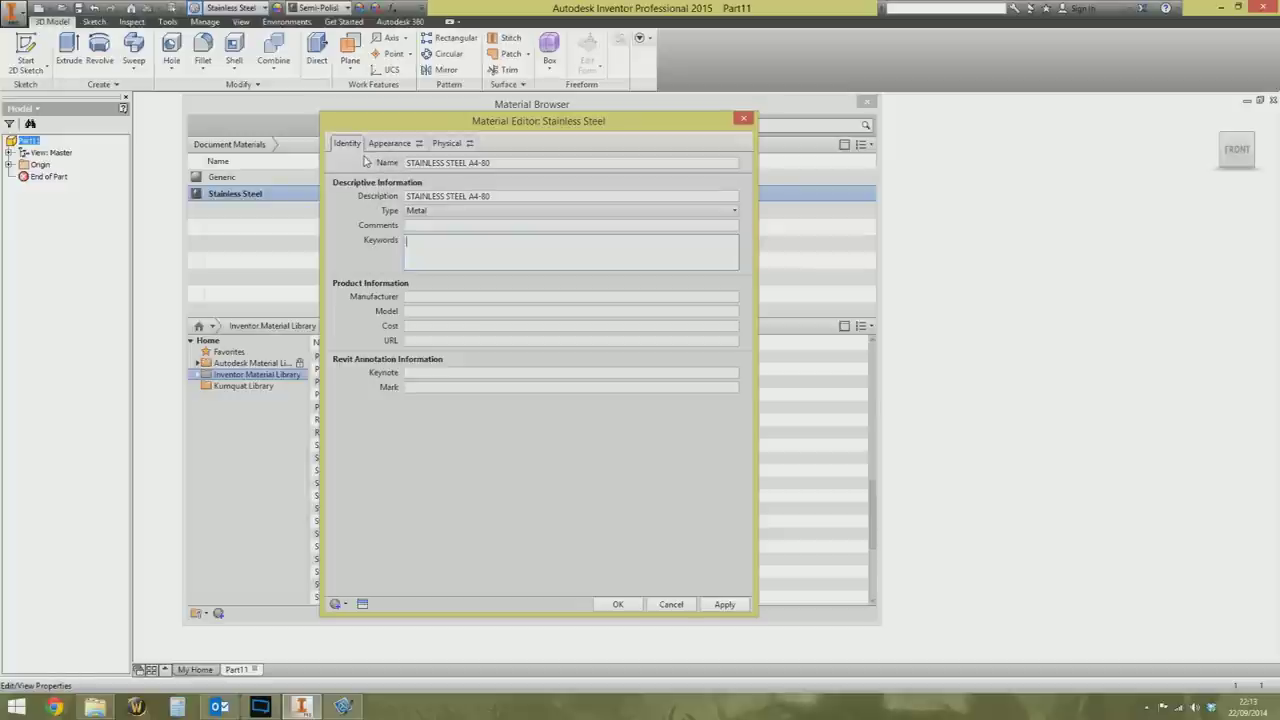
click(447, 143)
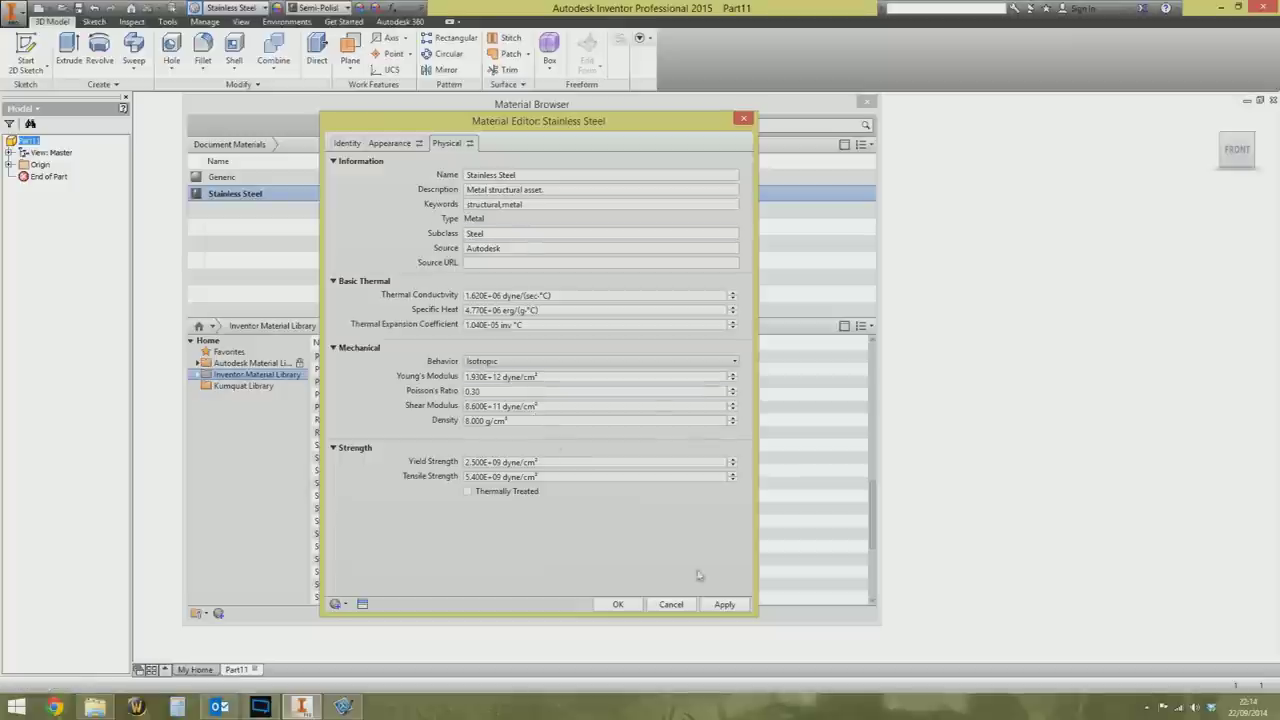
Step: Apply the rename, close the editor, and set display units to Metric cgs (cm, g, dyne)
click(724, 604)
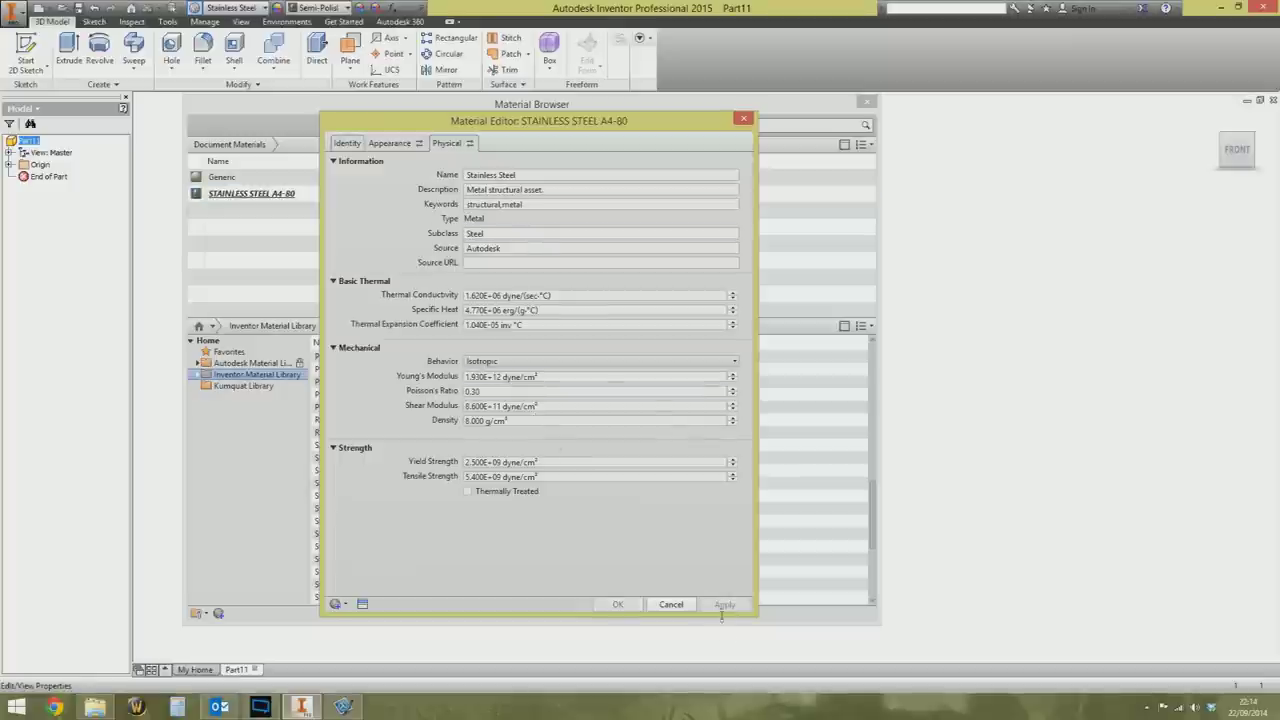
click(665, 604)
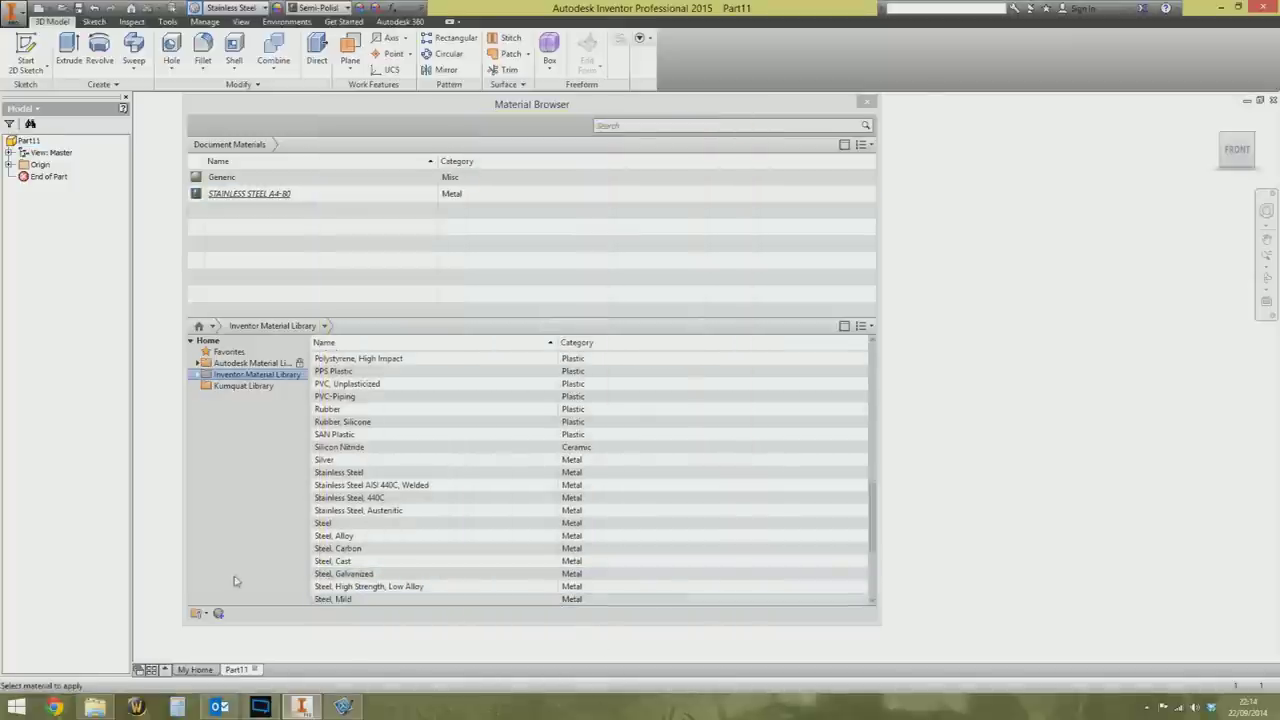
click(196, 614)
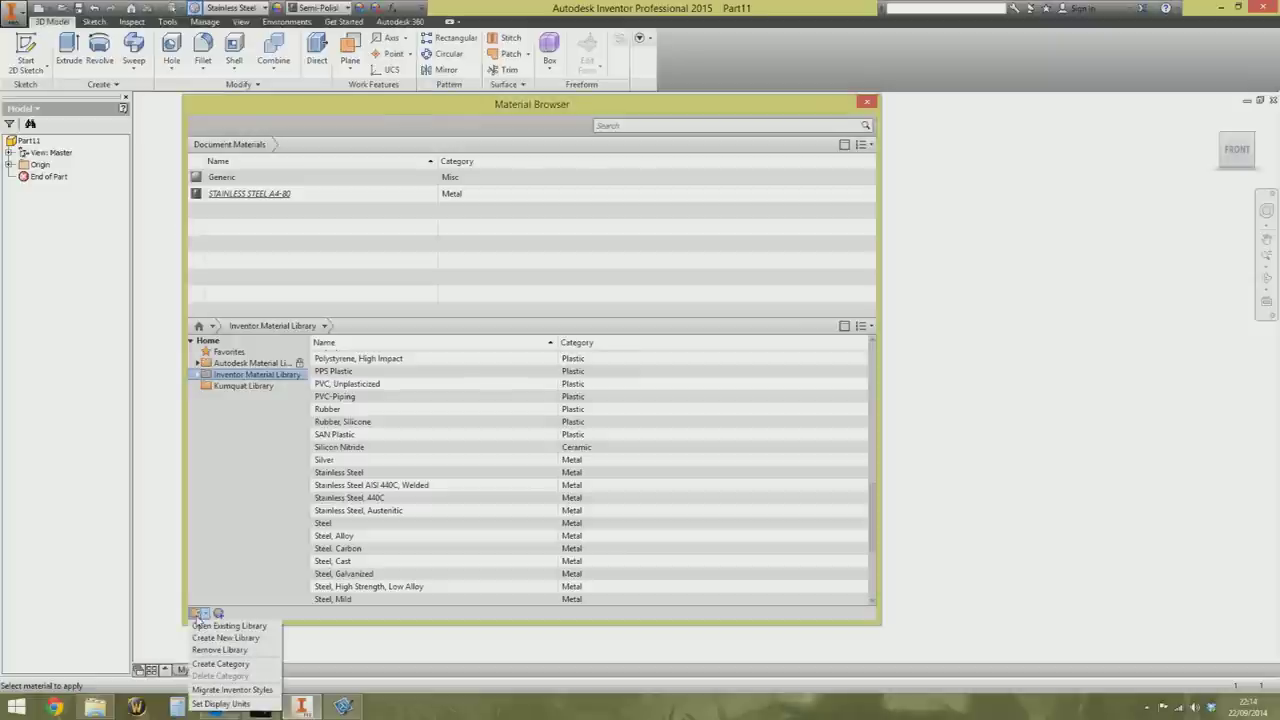
click(216, 704)
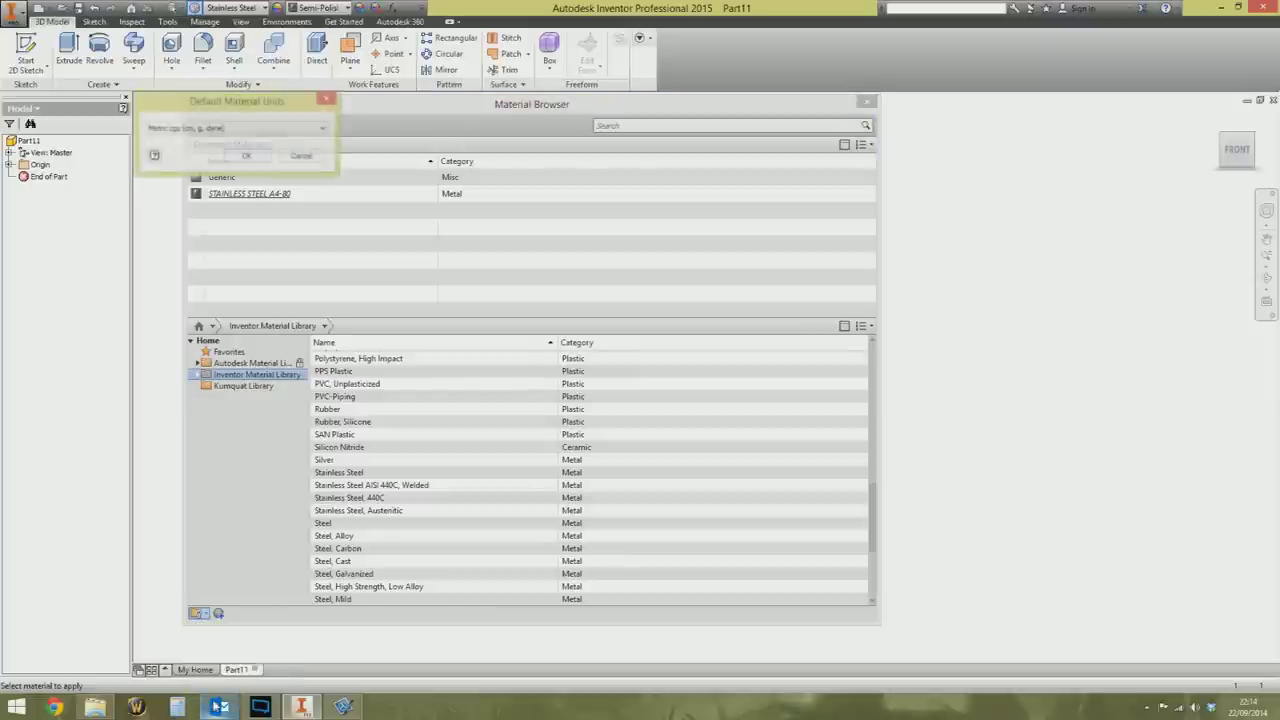
click(236, 128)
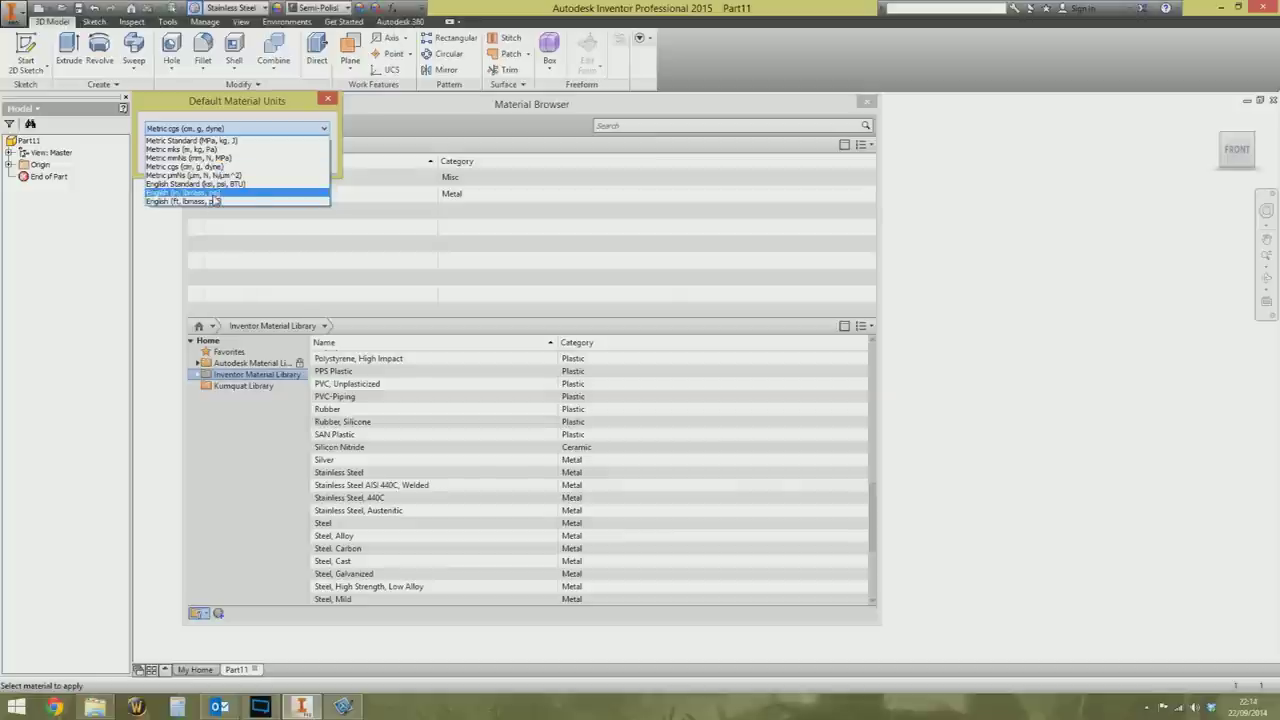
click(238, 166)
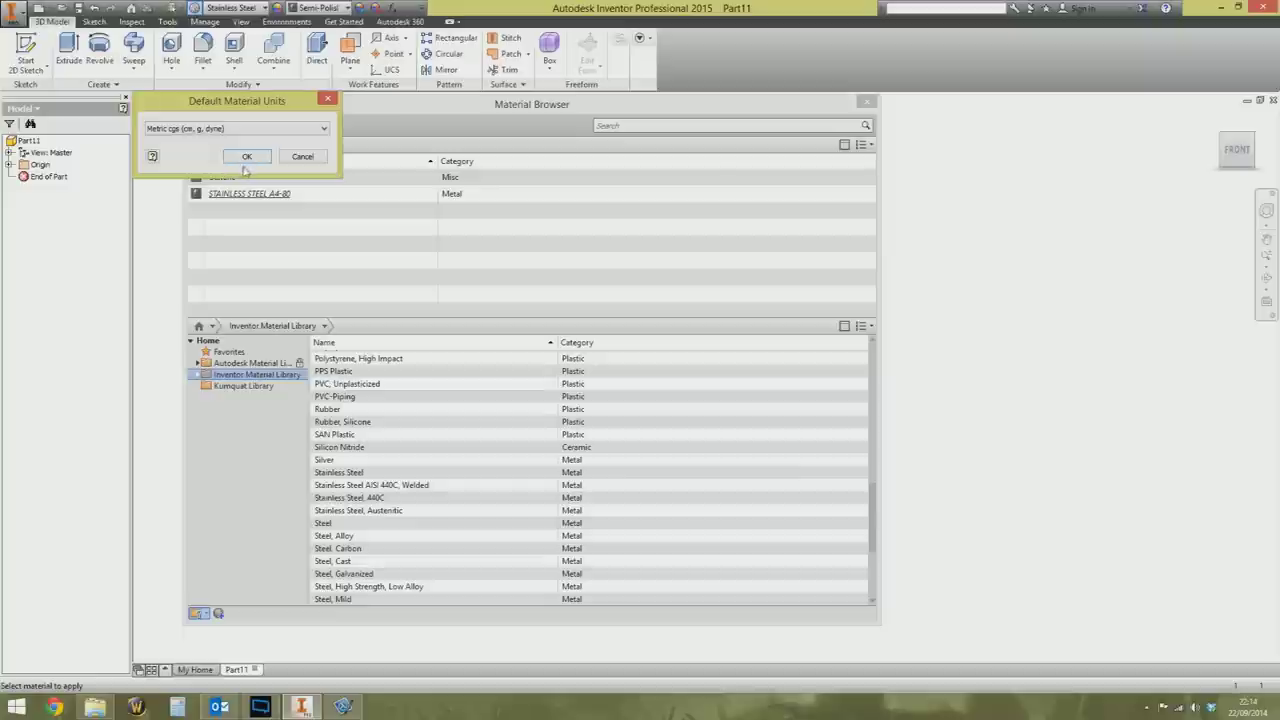
click(246, 159)
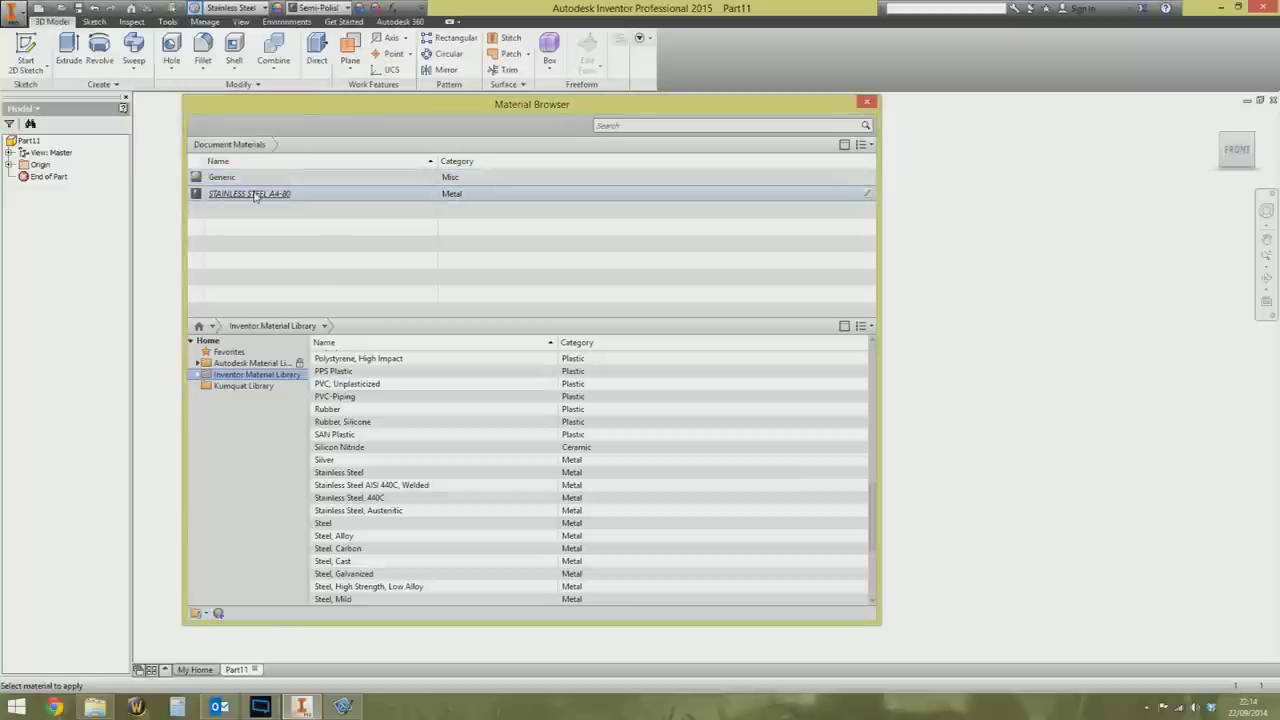
Step: Set the physical asset's name and description to STAINLESS STEEL A4-80
right_click(256, 195)
click(278, 220)
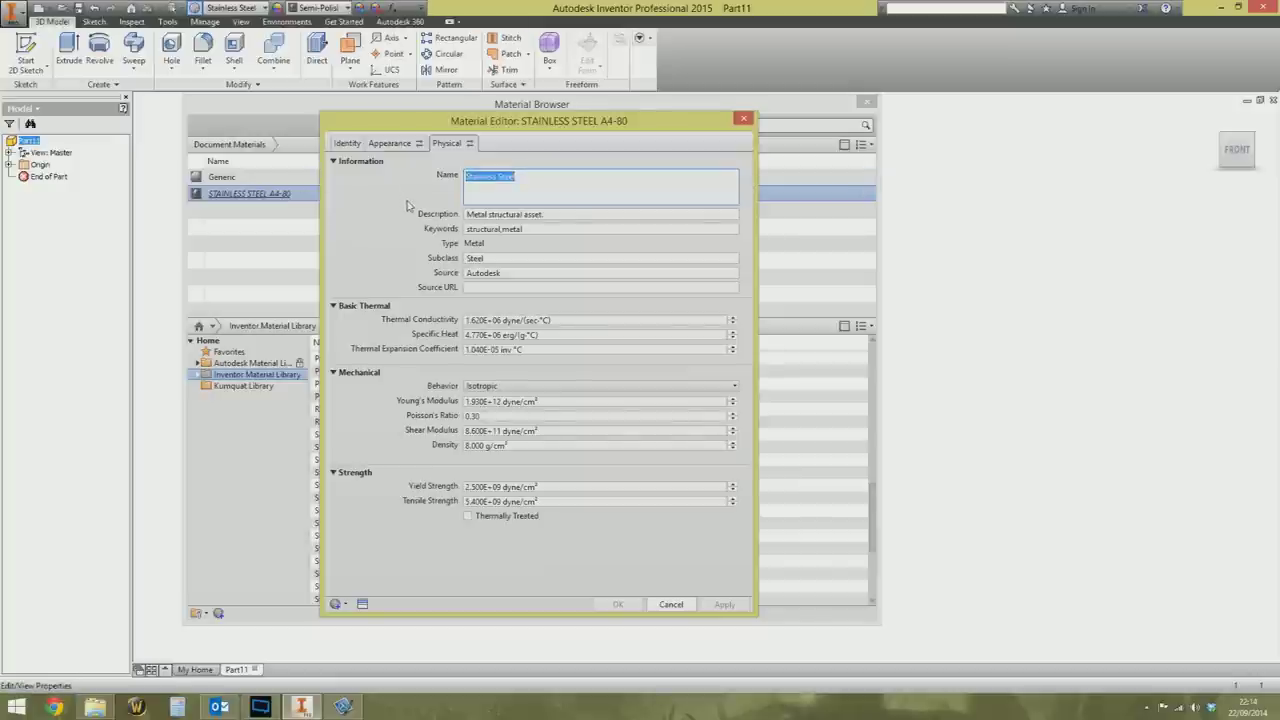
text(STAINLESS STEEL A4-80)
click(466, 176)
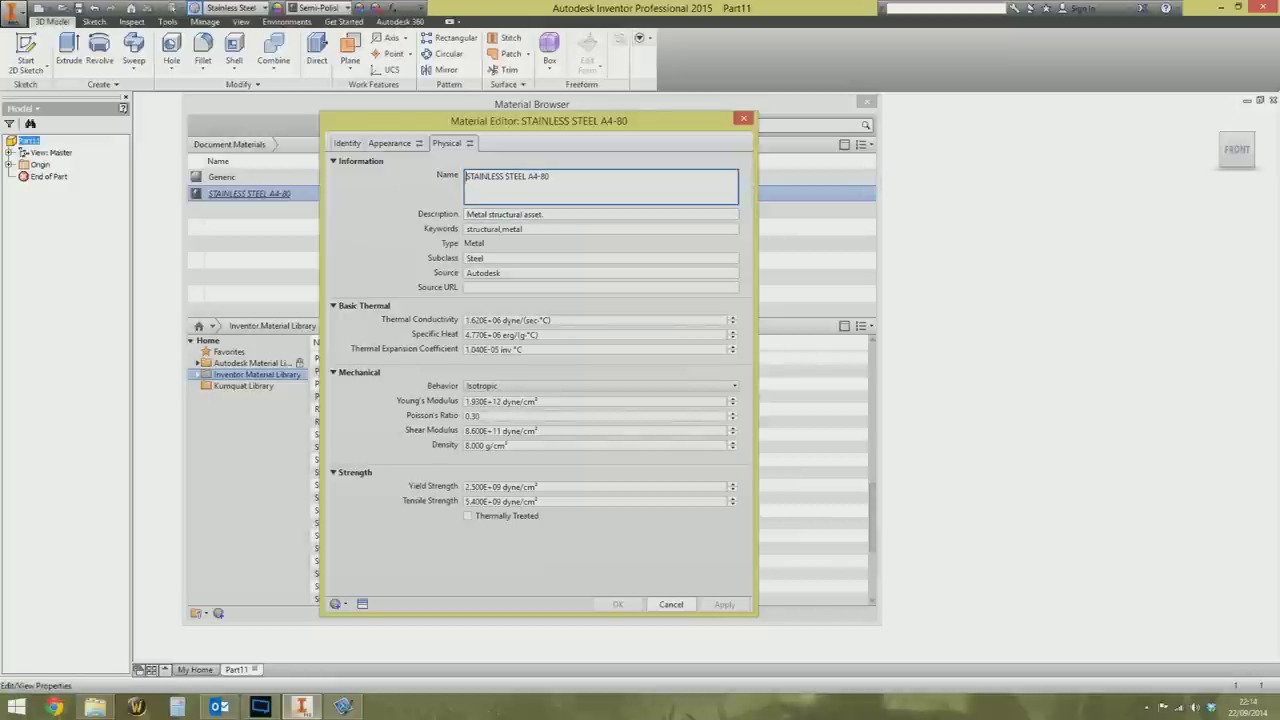
click(466, 191)
key(ctrl+a)
text(STAINLESS STEEL A4-80)
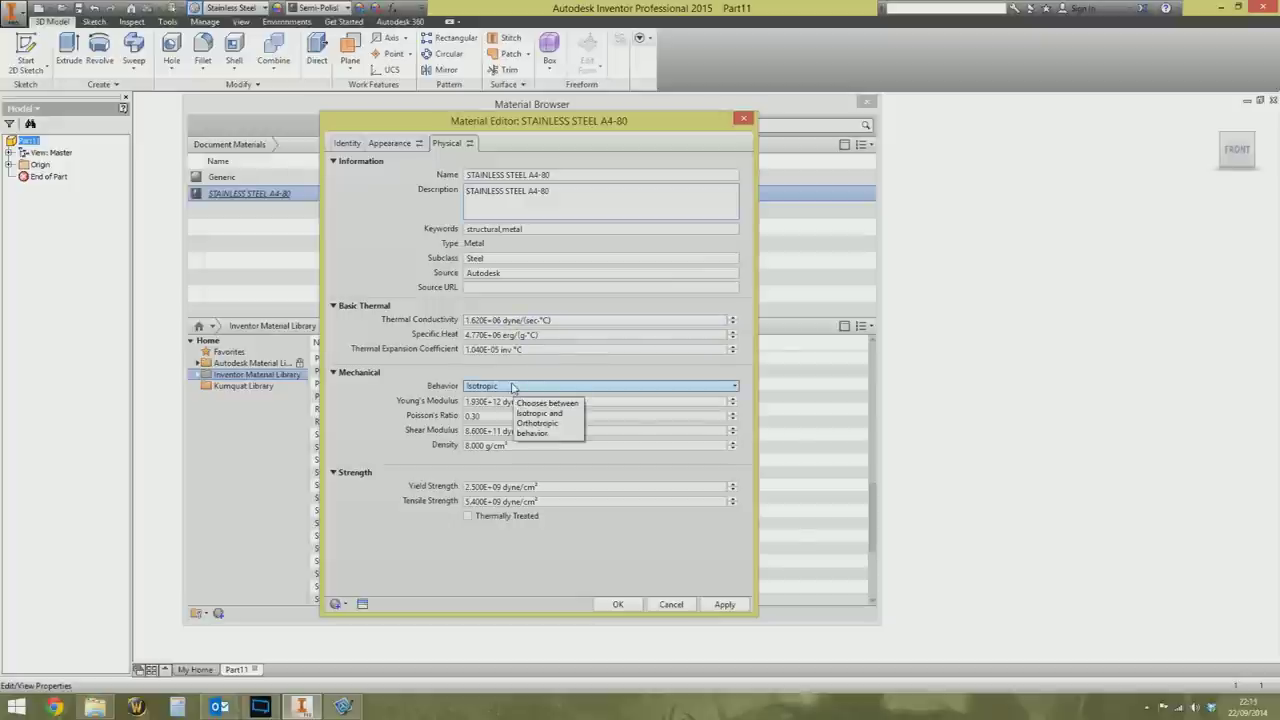
Step: Change the density to 7.900 g/cm³ and apply the changes
click(552, 457)
double_click(487, 421)
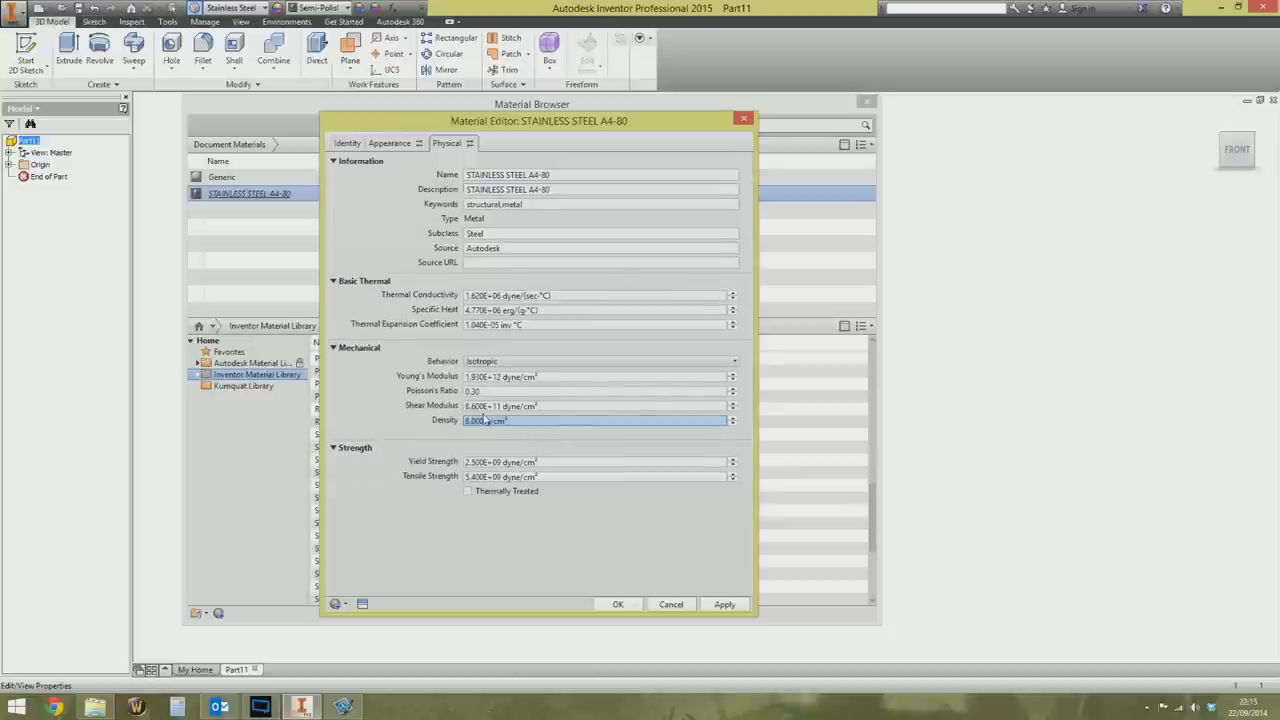
text(7.900)
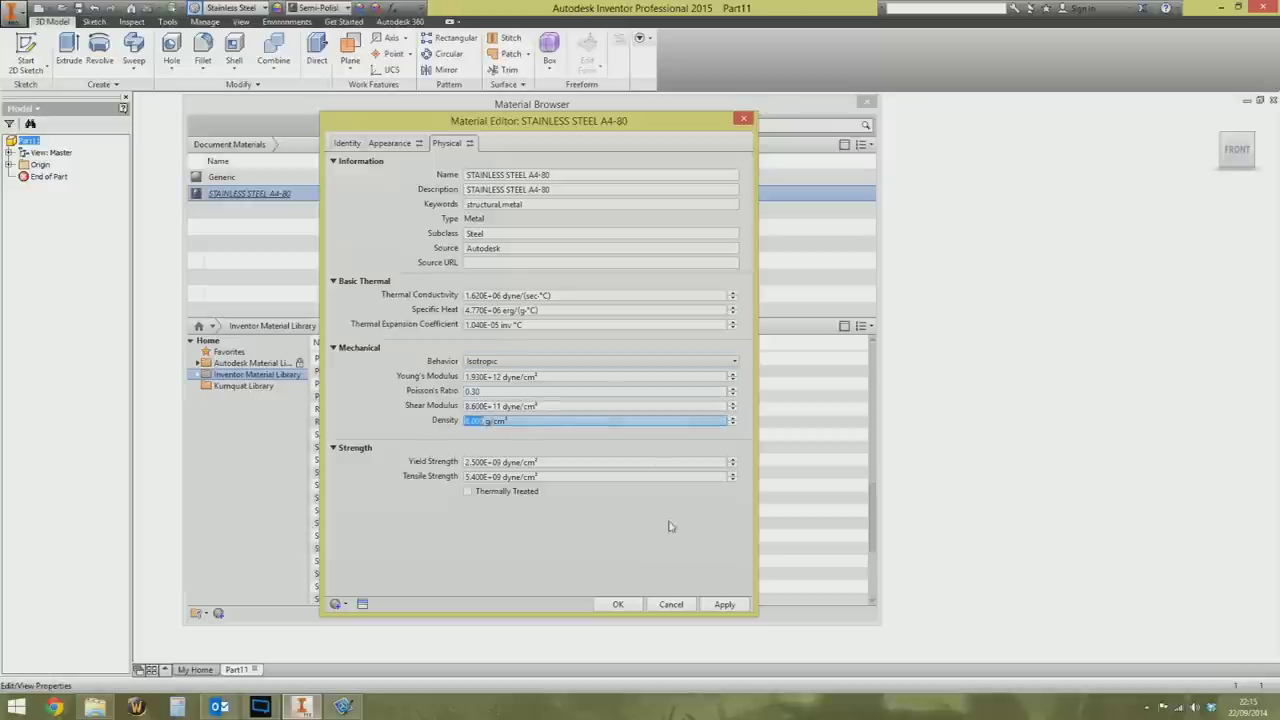
click(724, 604)
click(392, 143)
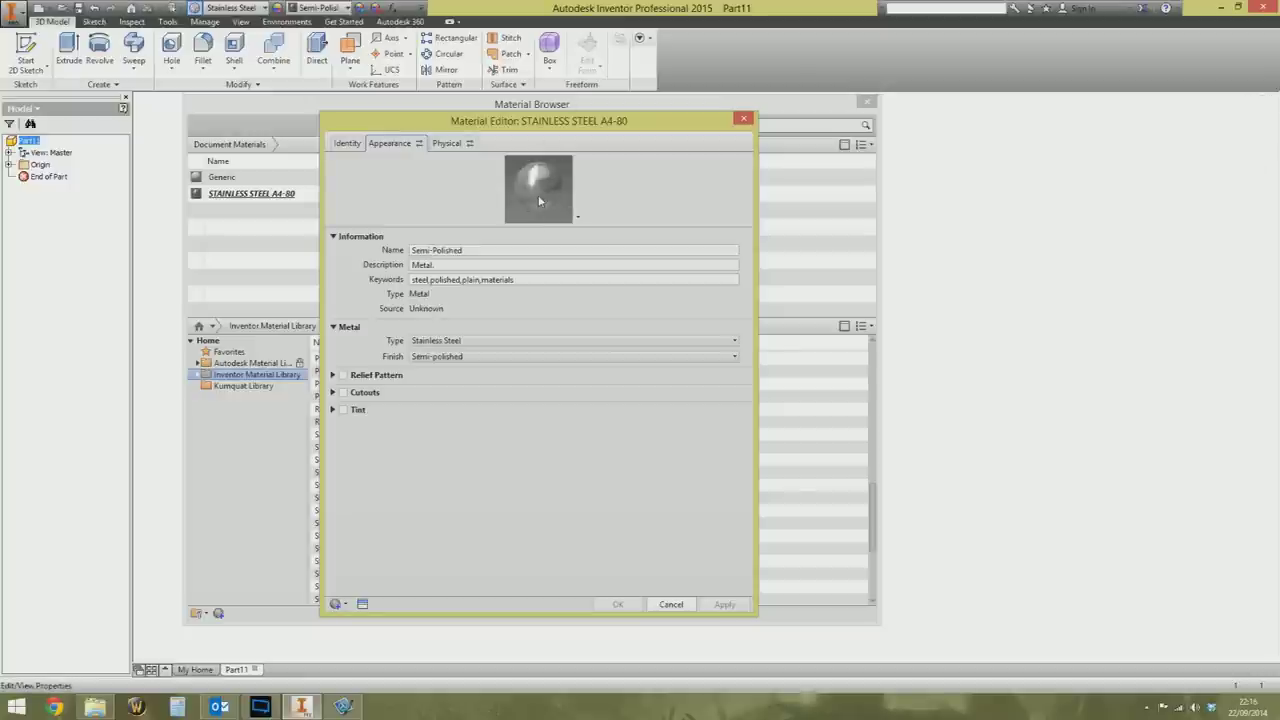
click(363, 605)
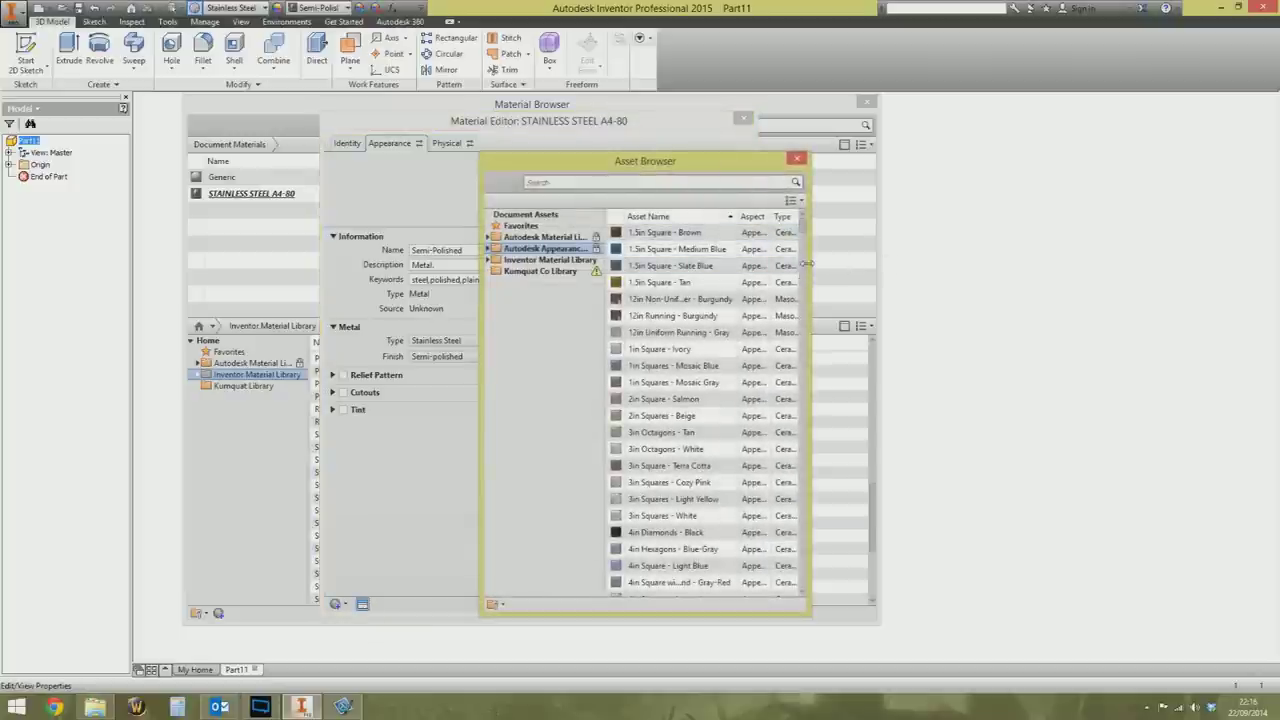
Step: Widen the Asset Browser and browse for the Chrome - Polished Black appearance
drag(806, 270, 1113, 268)
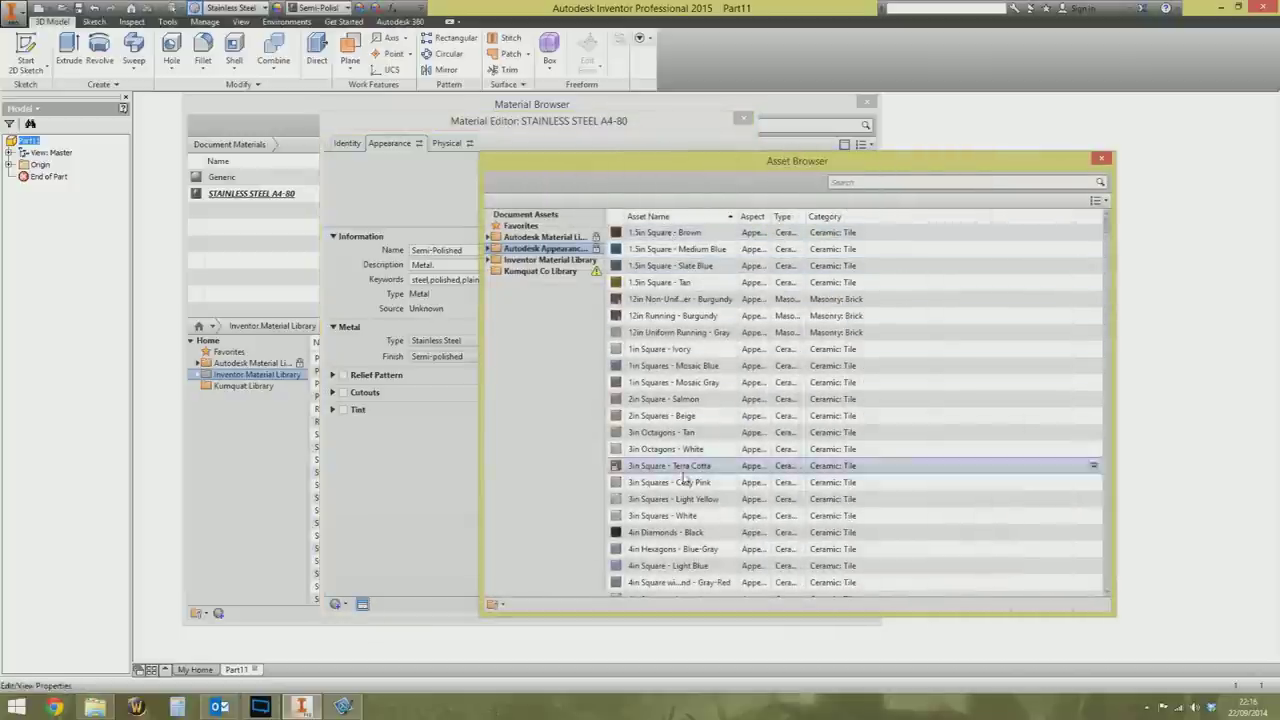
scroll(640, 585, down, 1)
scroll(643, 245, up, 1)
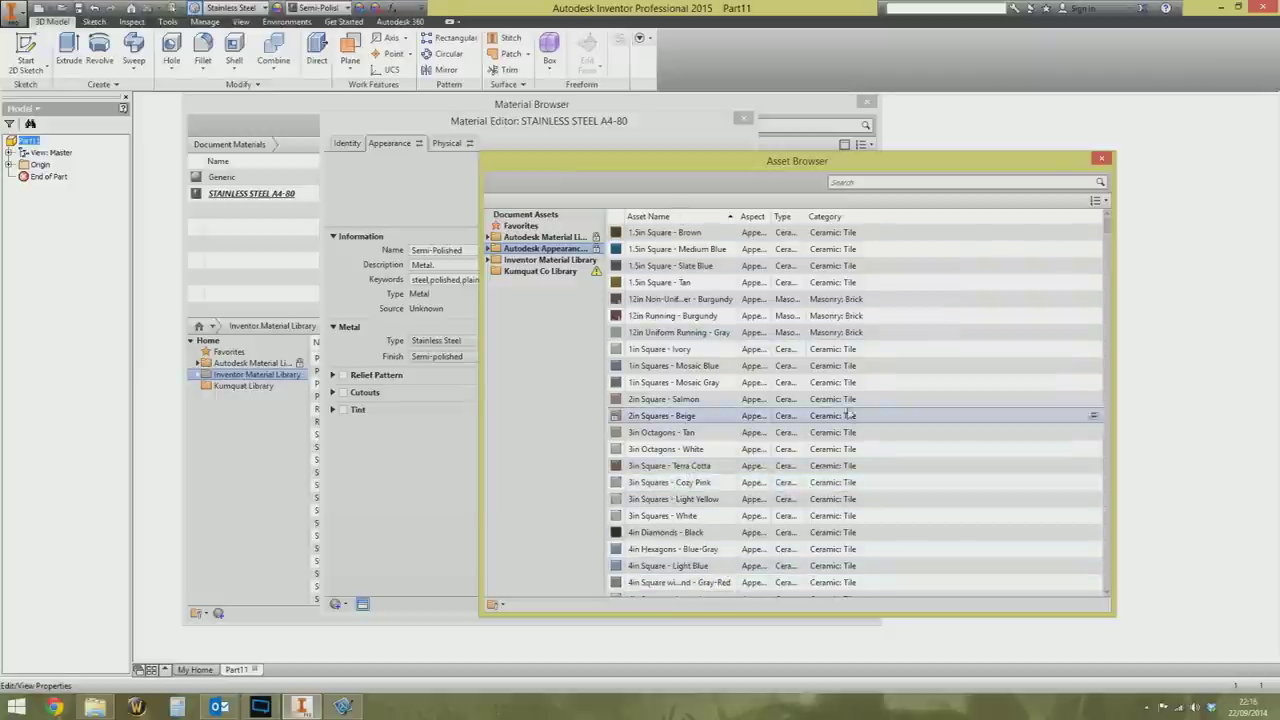
scroll(938, 566, down, 1)
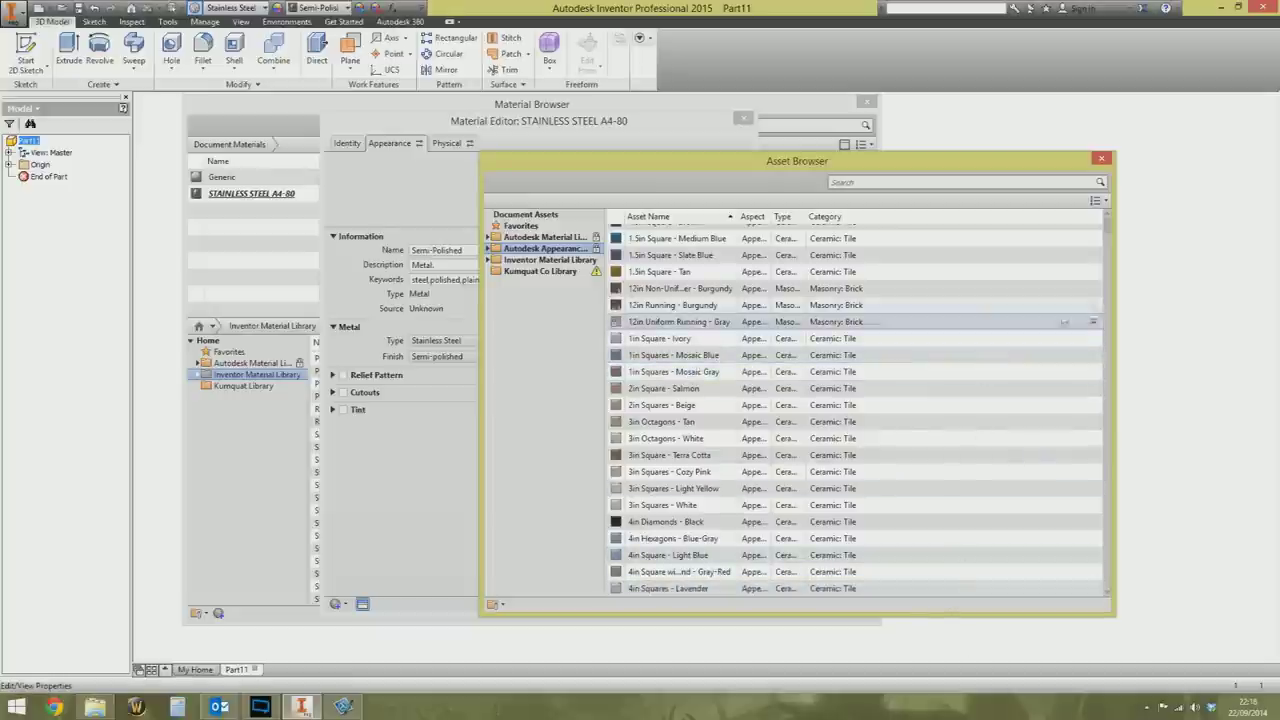
scroll(1108, 230, up, 1)
scroll(1108, 230, down, 1)
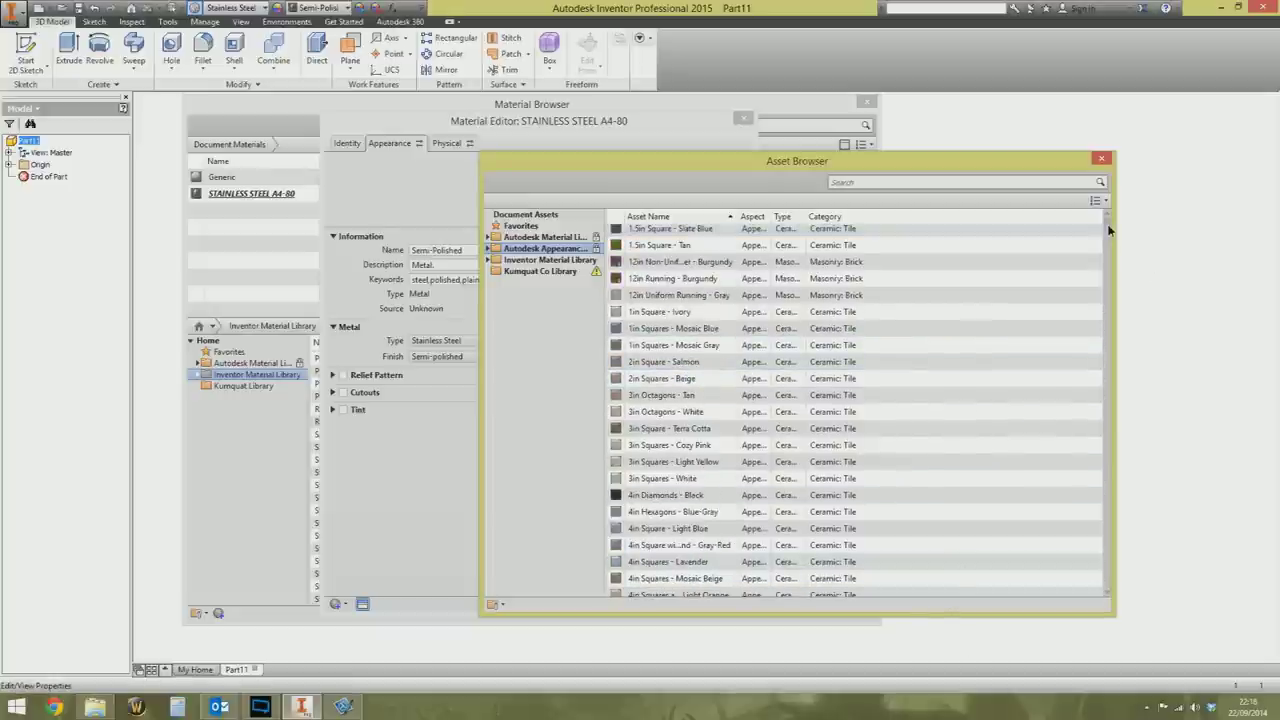
scroll(1108, 230, up, 1)
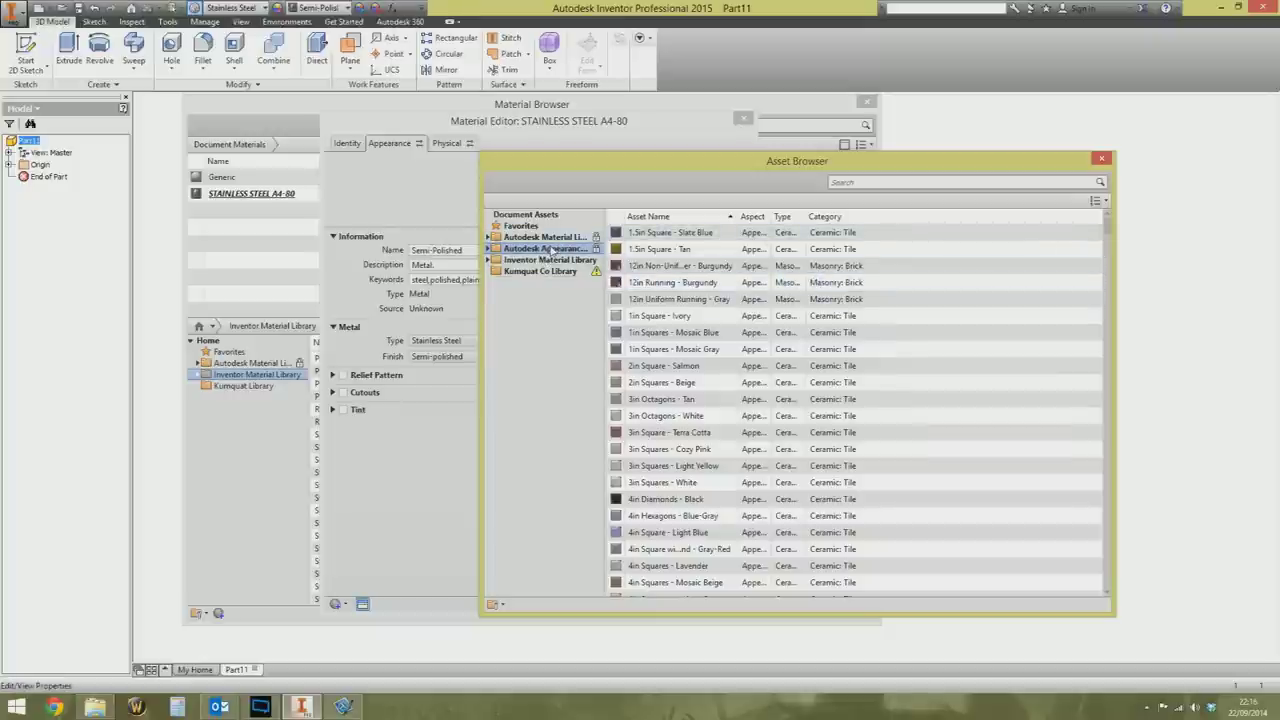
drag(1108, 232, 1113, 296)
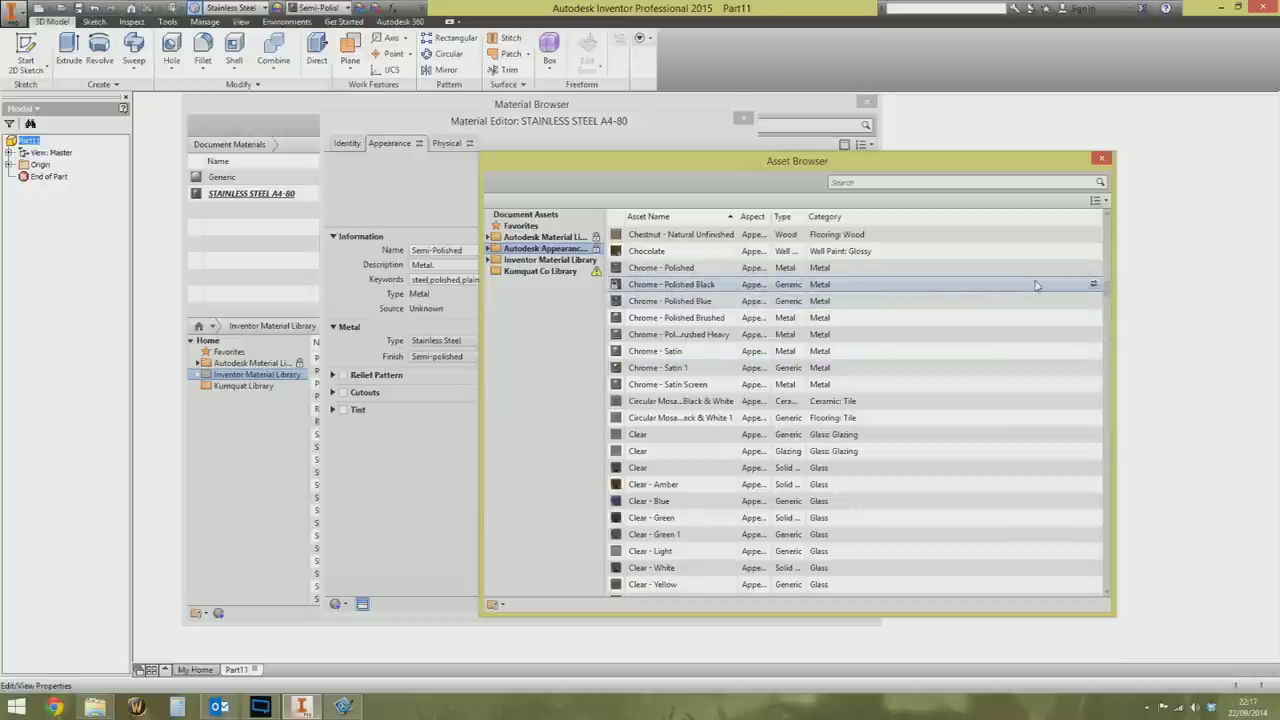
Step: Replace the editor's appearance with Chrome - Polished Black and close the Asset Browser
click(1095, 287)
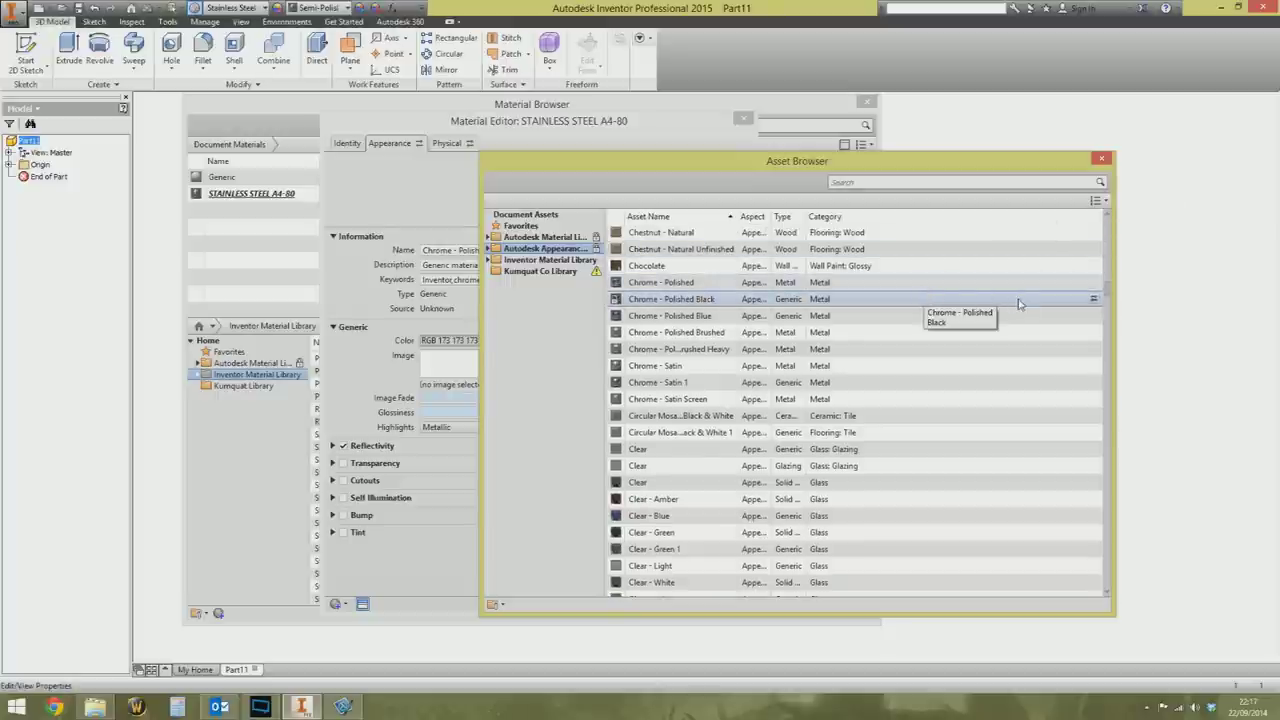
click(1095, 301)
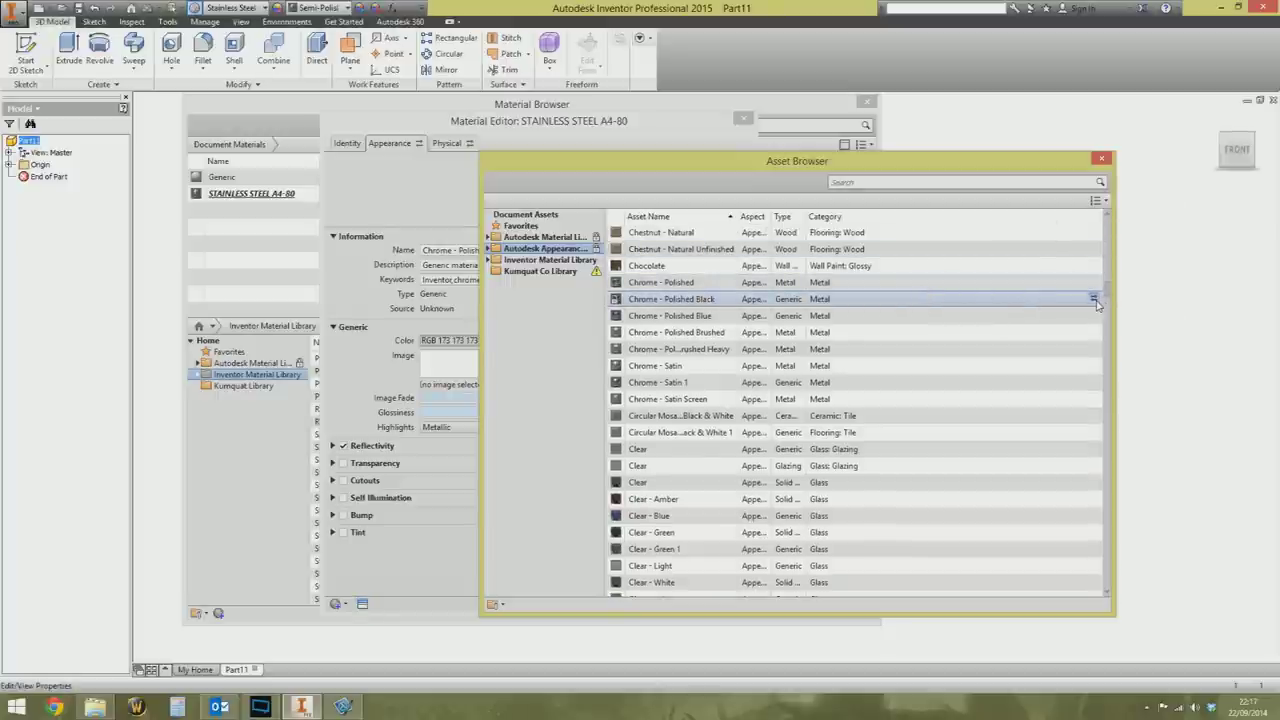
right_click(1058, 299)
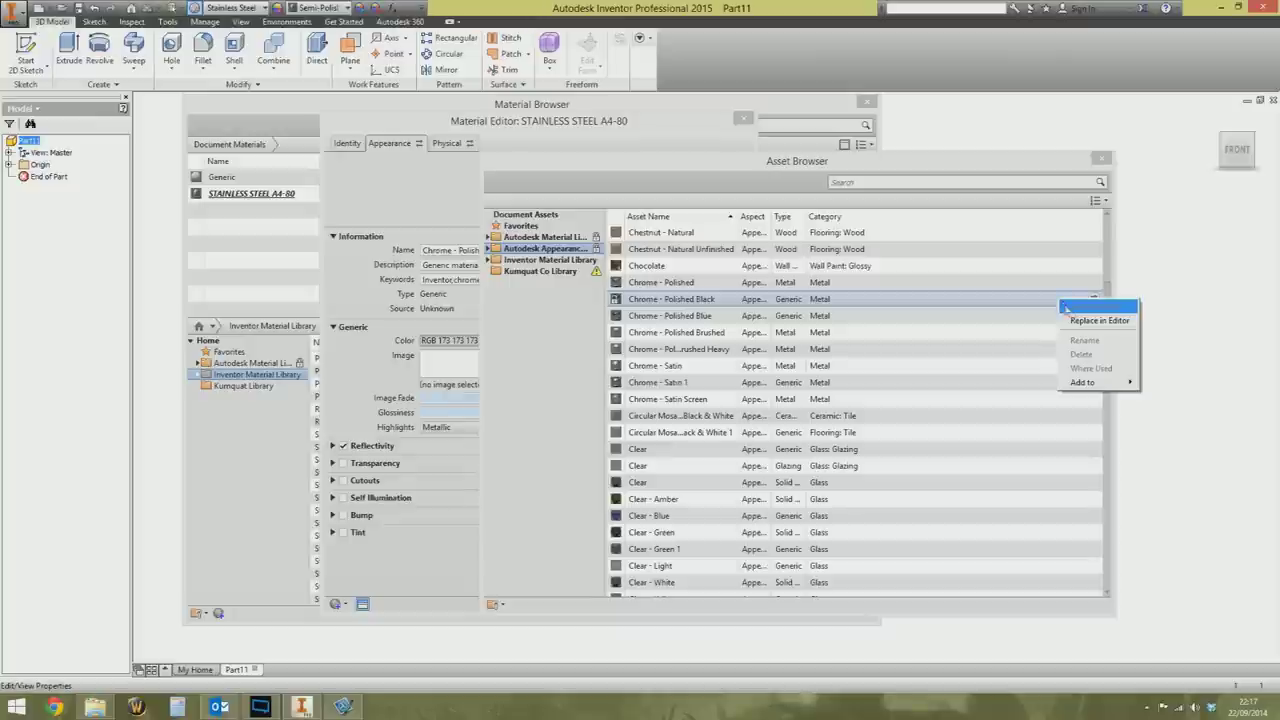
click(1076, 321)
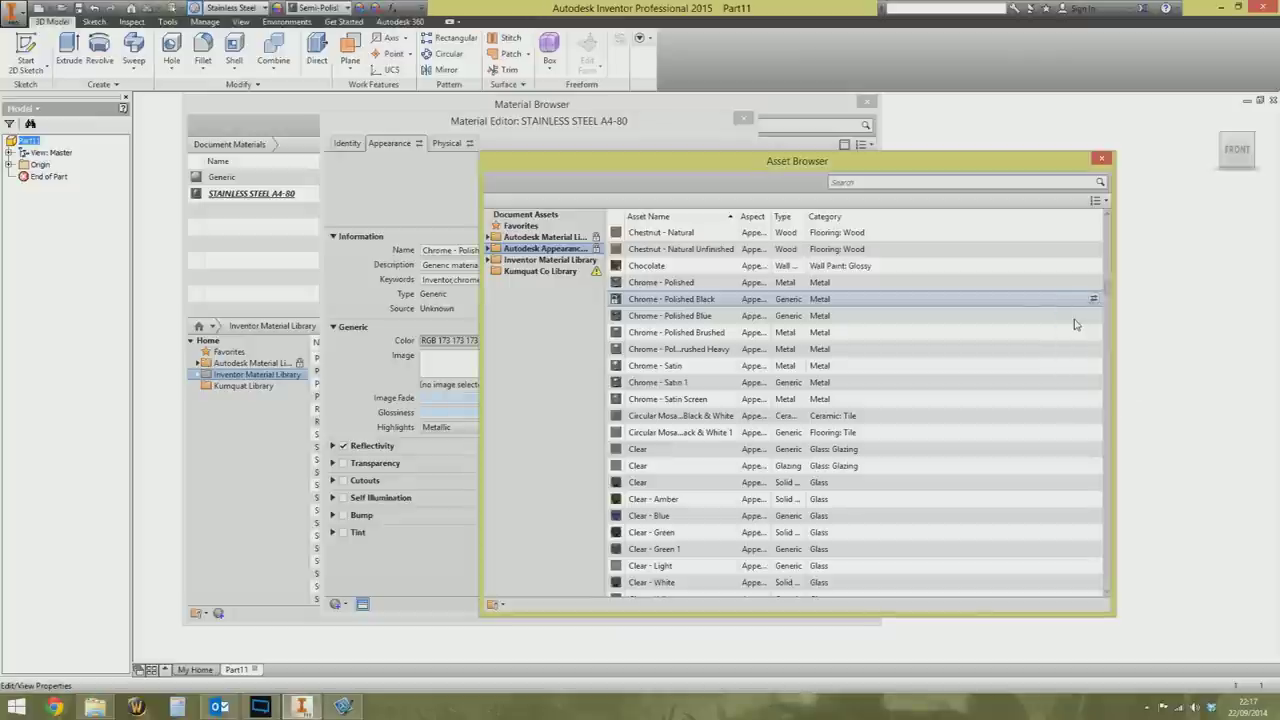
click(1101, 158)
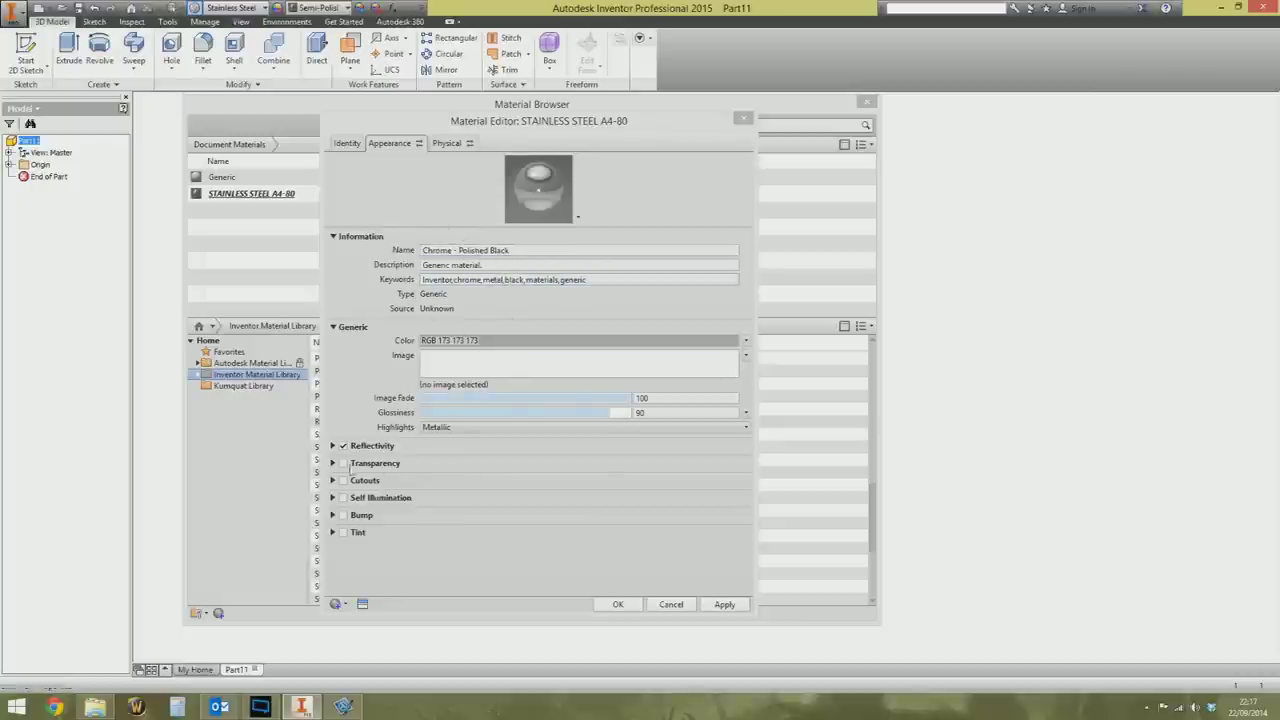
Step: Review Transparency and Cutouts, apply Chrome - Polished Black, and close the editor and browser
click(333, 464)
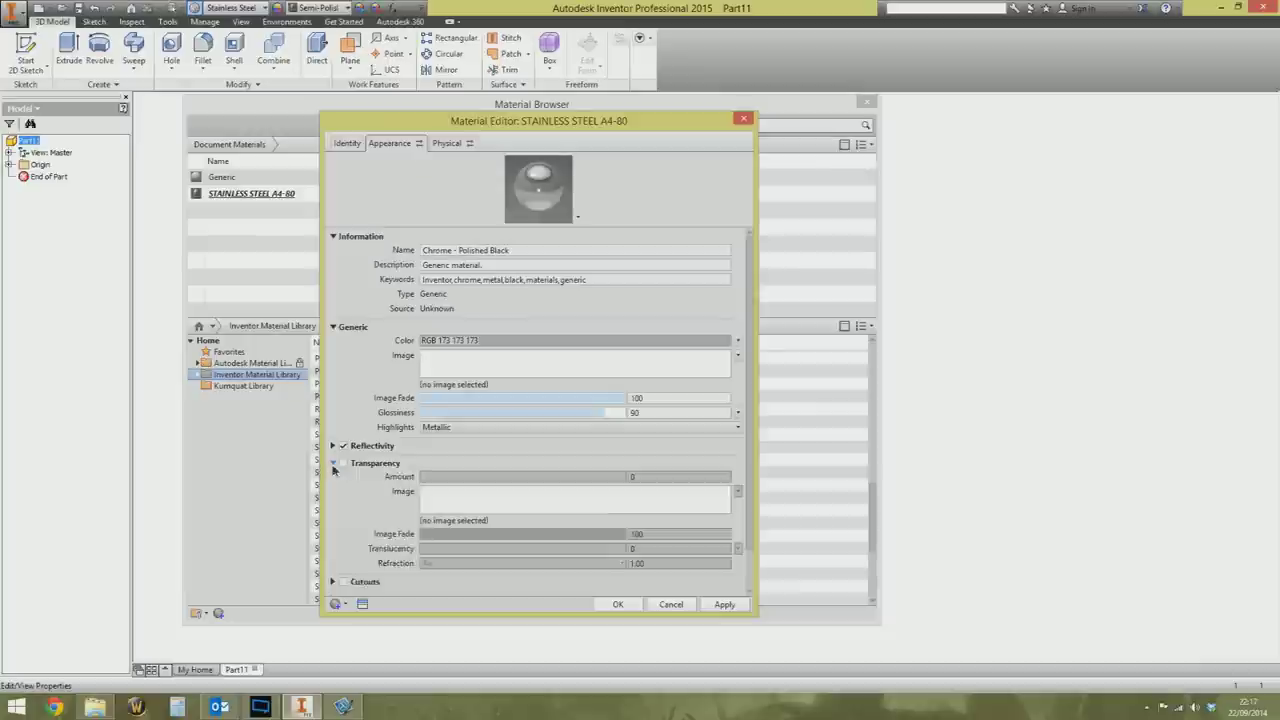
click(334, 465)
click(333, 480)
click(333, 481)
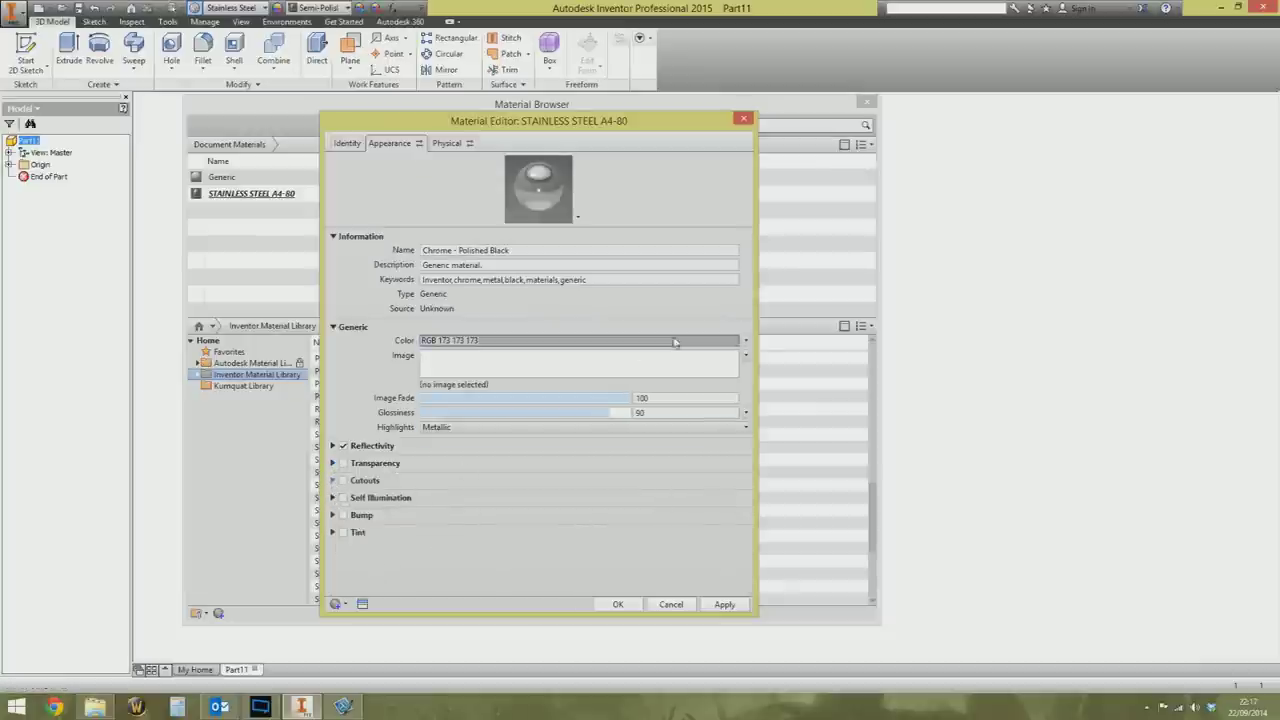
click(716, 612)
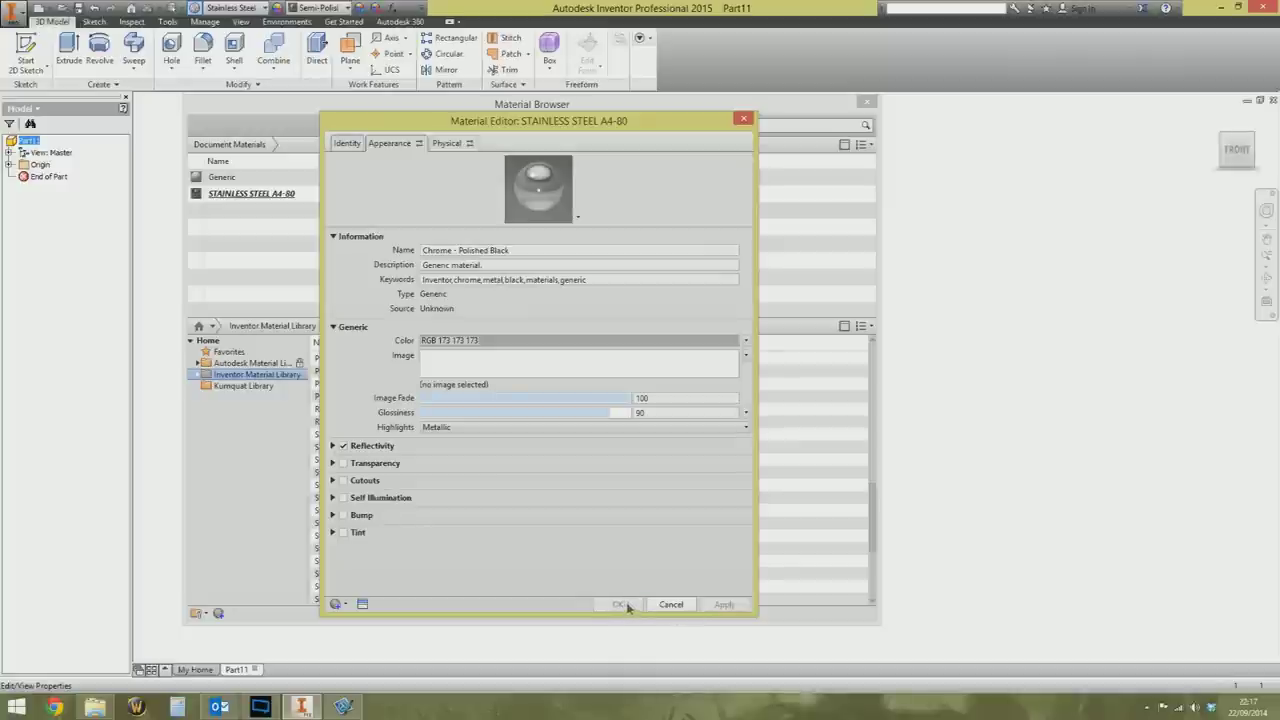
click(664, 604)
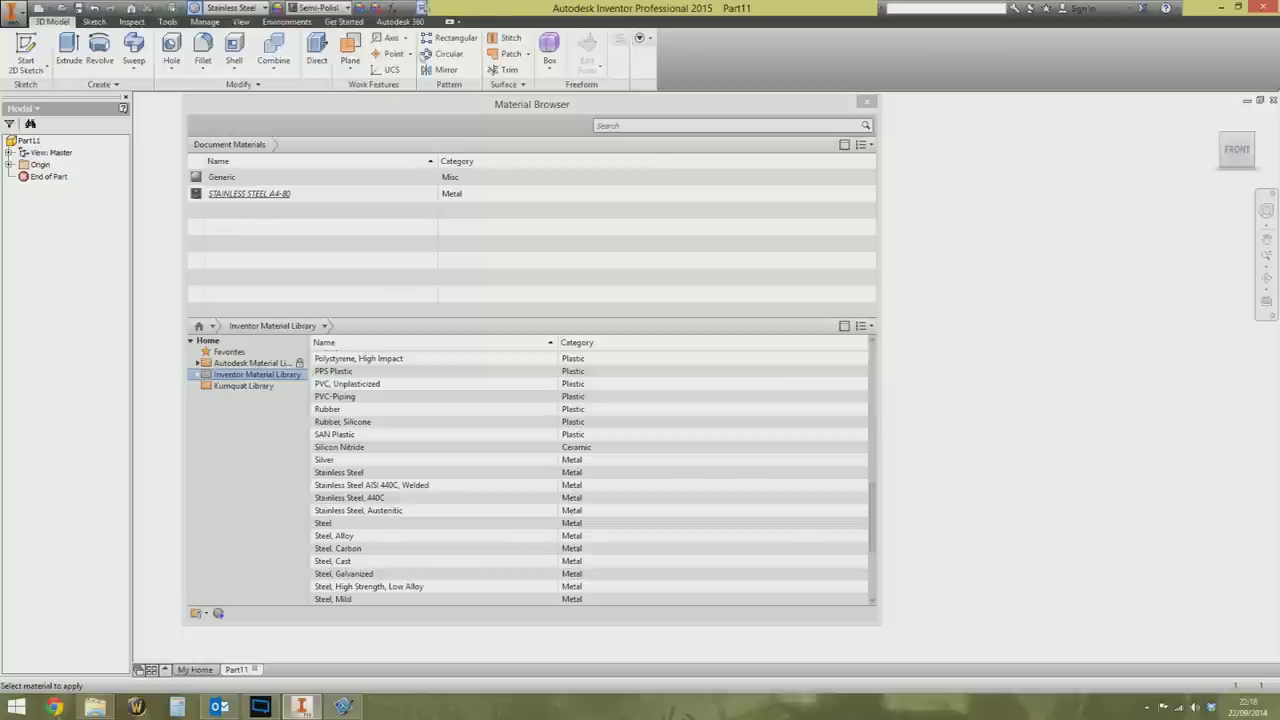
click(866, 102)
Step: Create a test Standard.ipt part, confirm STAINLESS STEEL A4-80 is missing, and close it
click(39, 7)
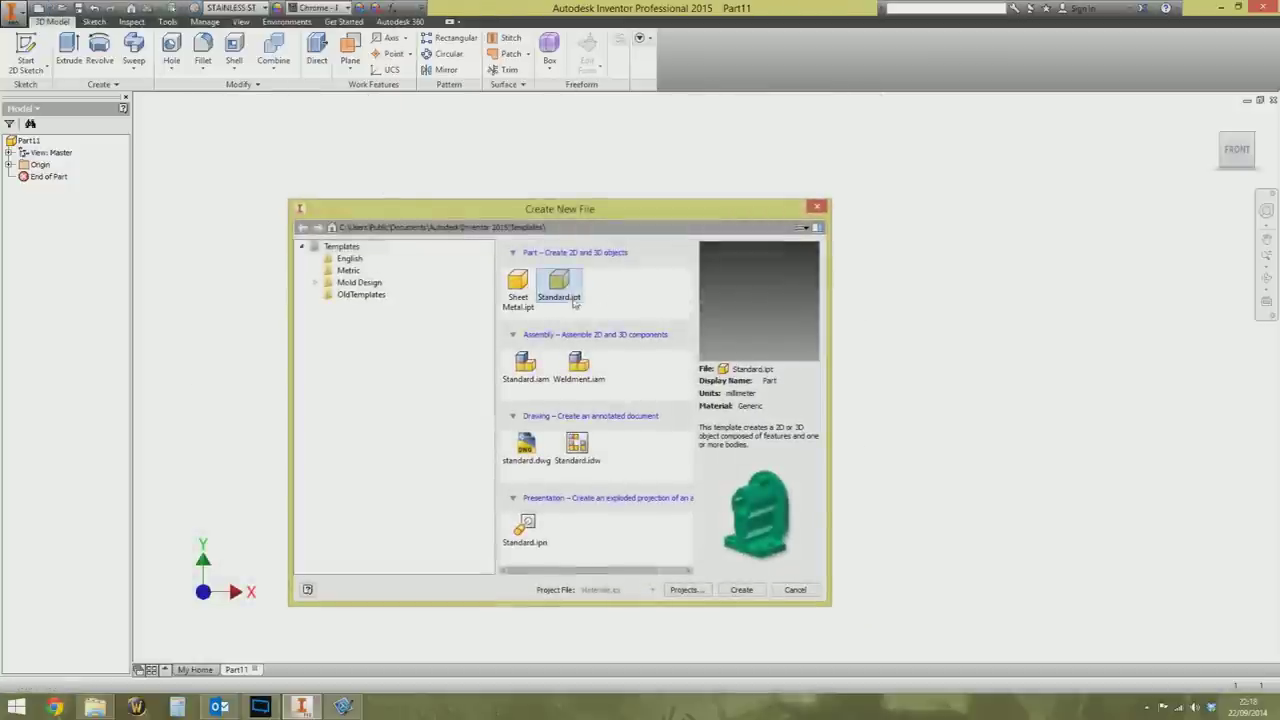
double_click(562, 285)
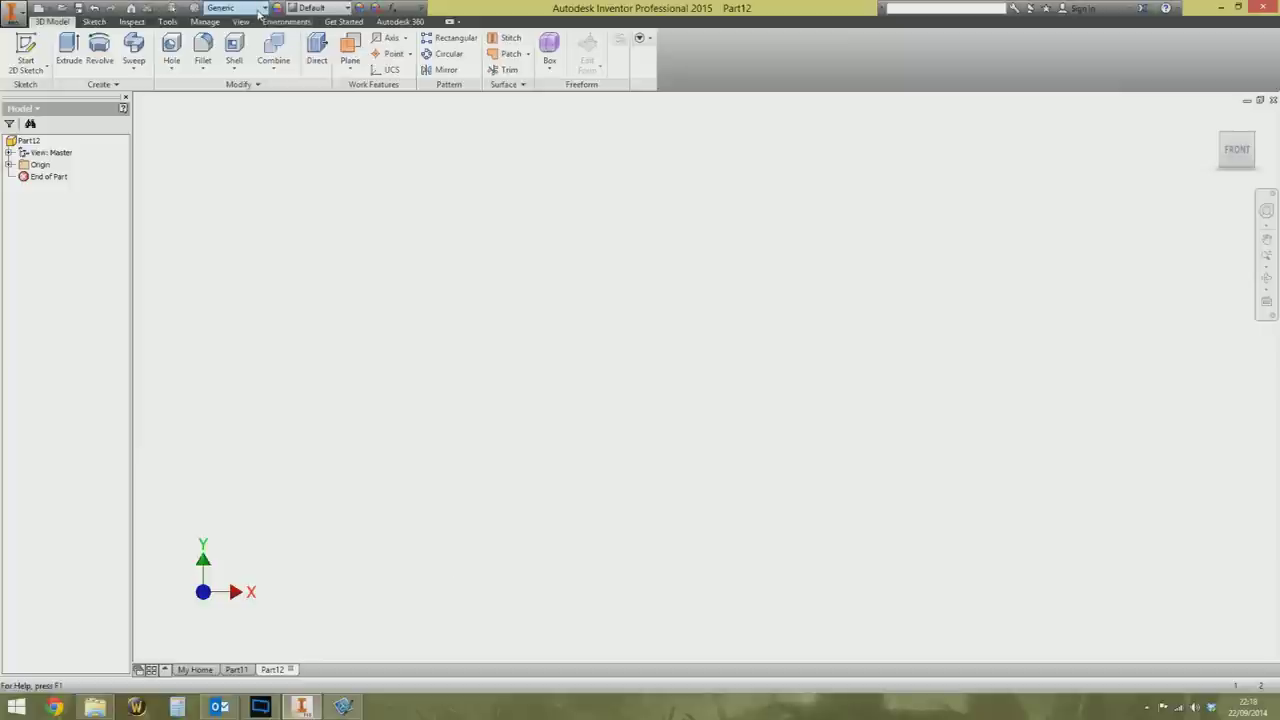
click(238, 7)
scroll(300, 250, down, 4)
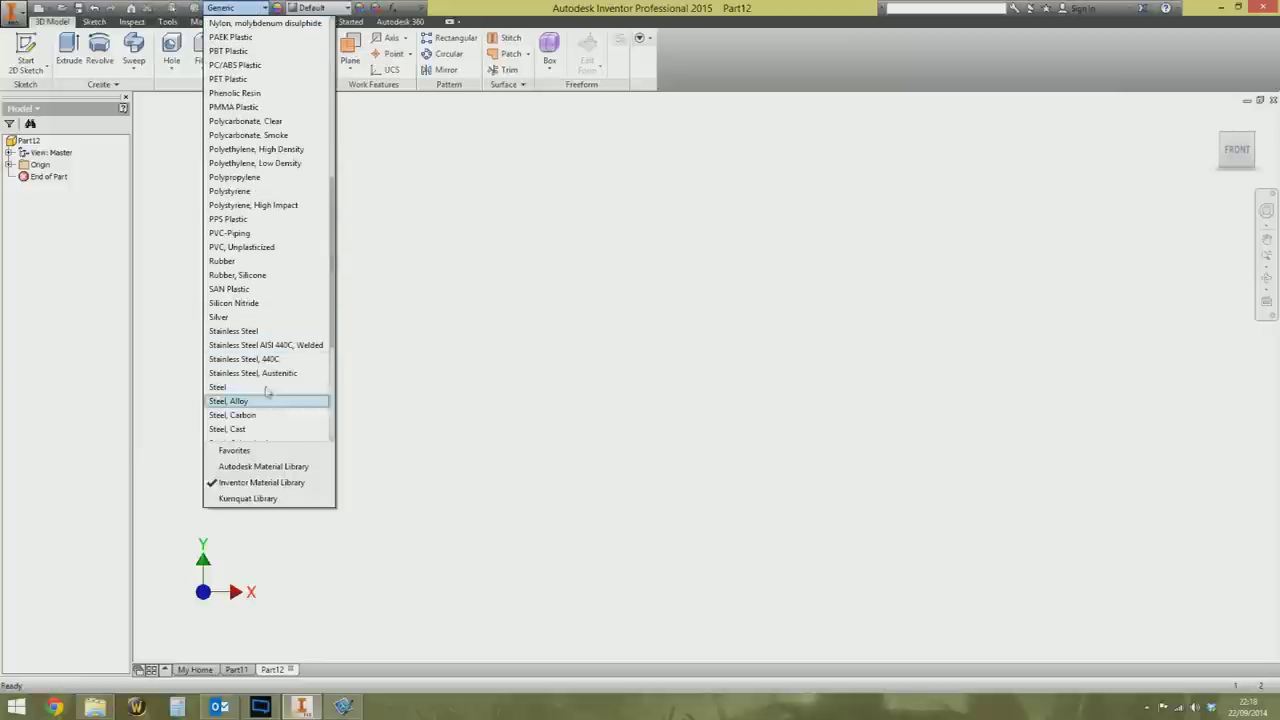
mouse_move(334, 337)
mouse_down()
mouse_move(335, 362)
mouse_move(342, 341)
mouse_up()
key(Return)
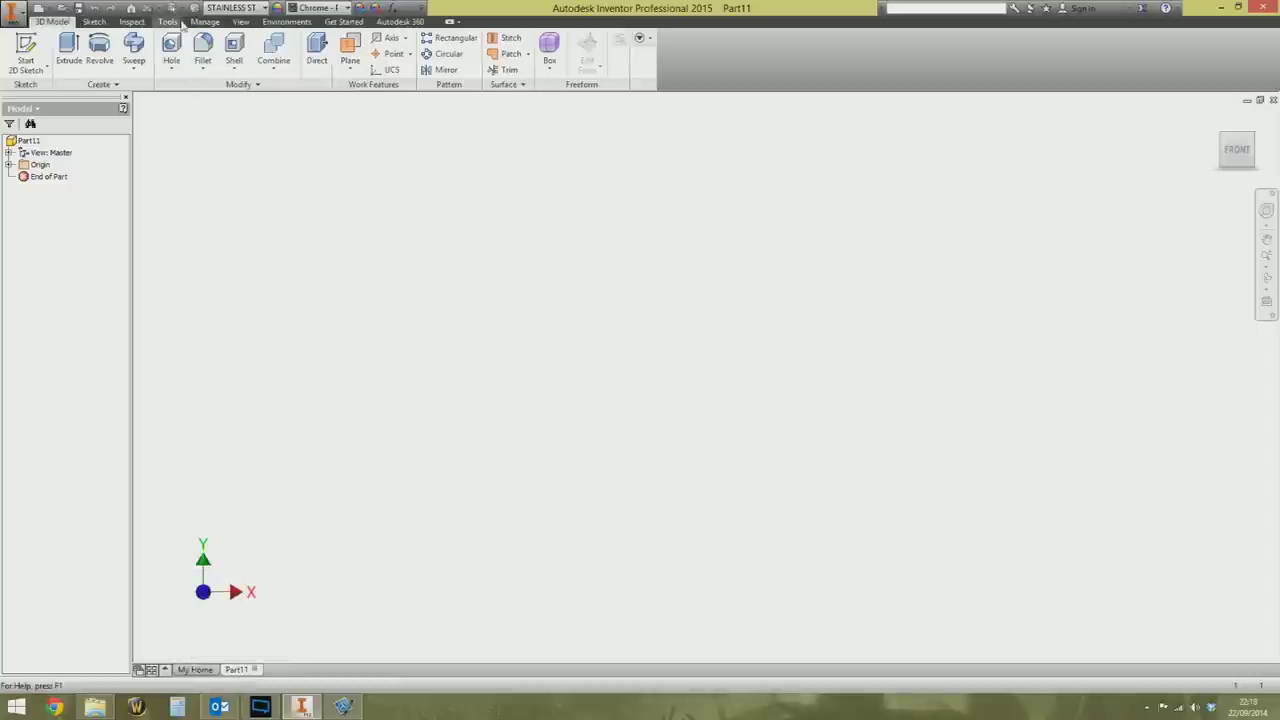
Step: Set Part11's material to STAINLESS STEEL A4-80 and open the Material Browser
click(236, 8)
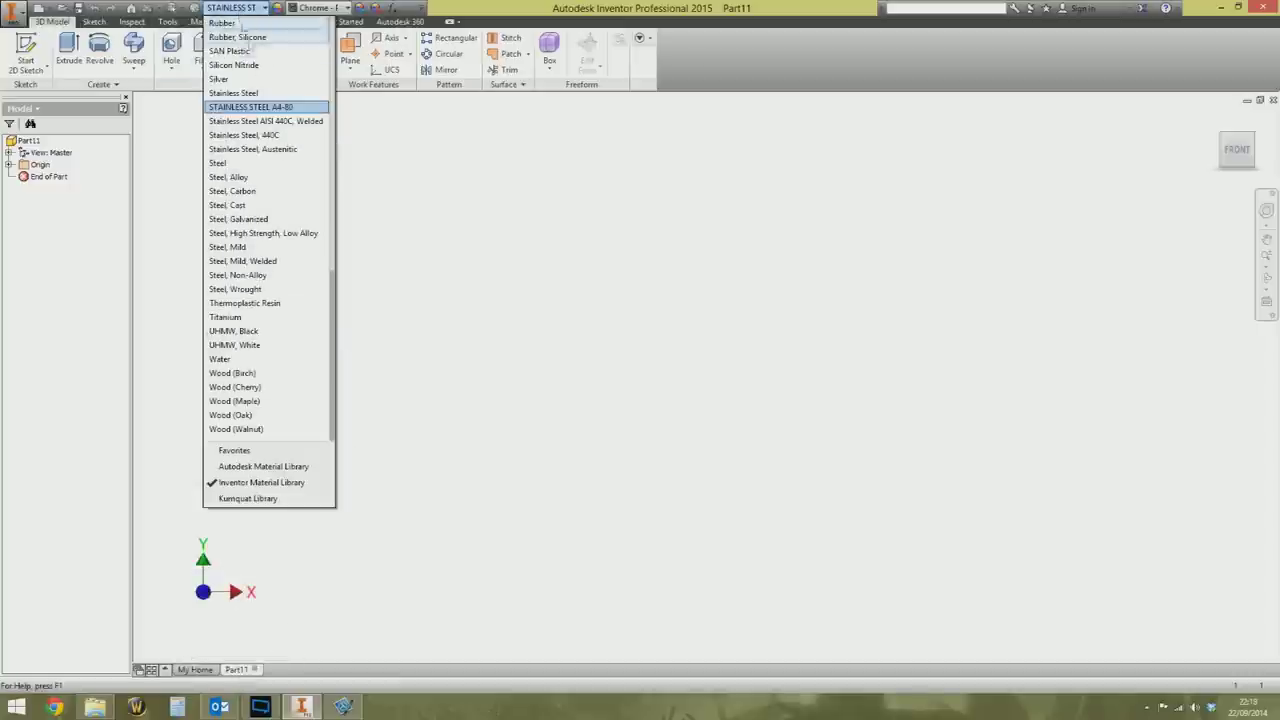
click(214, 110)
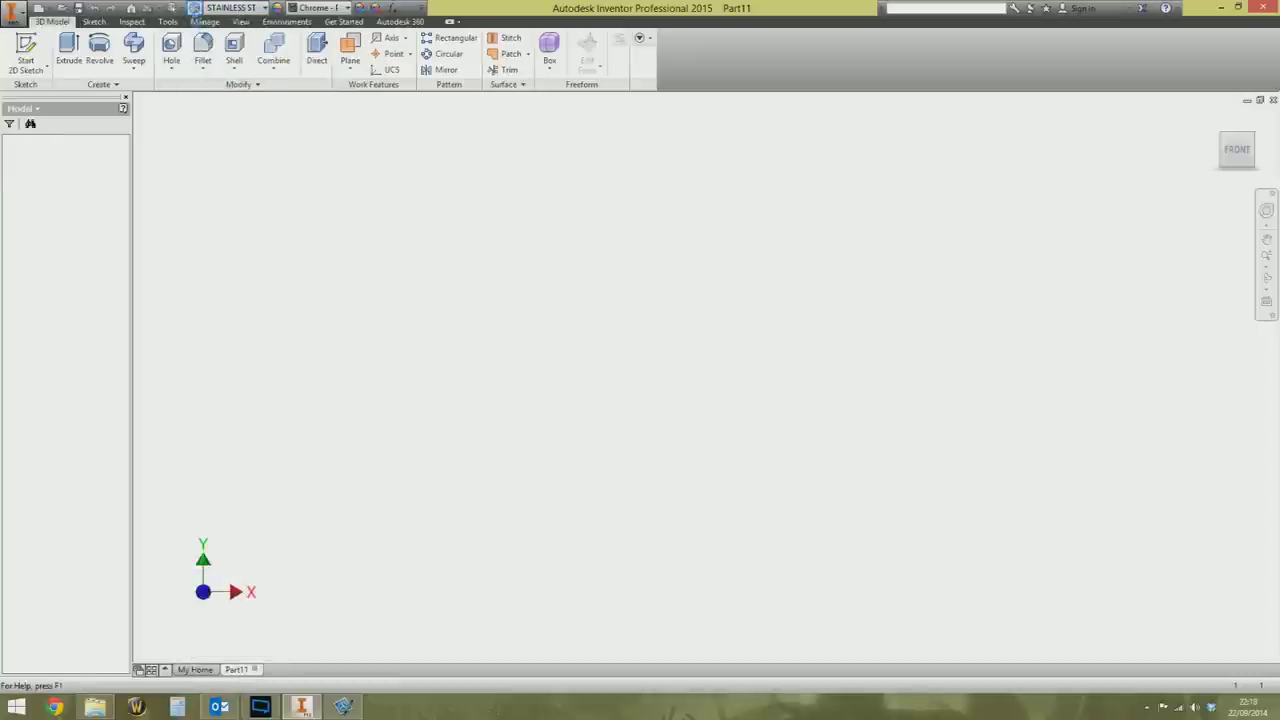
click(194, 8)
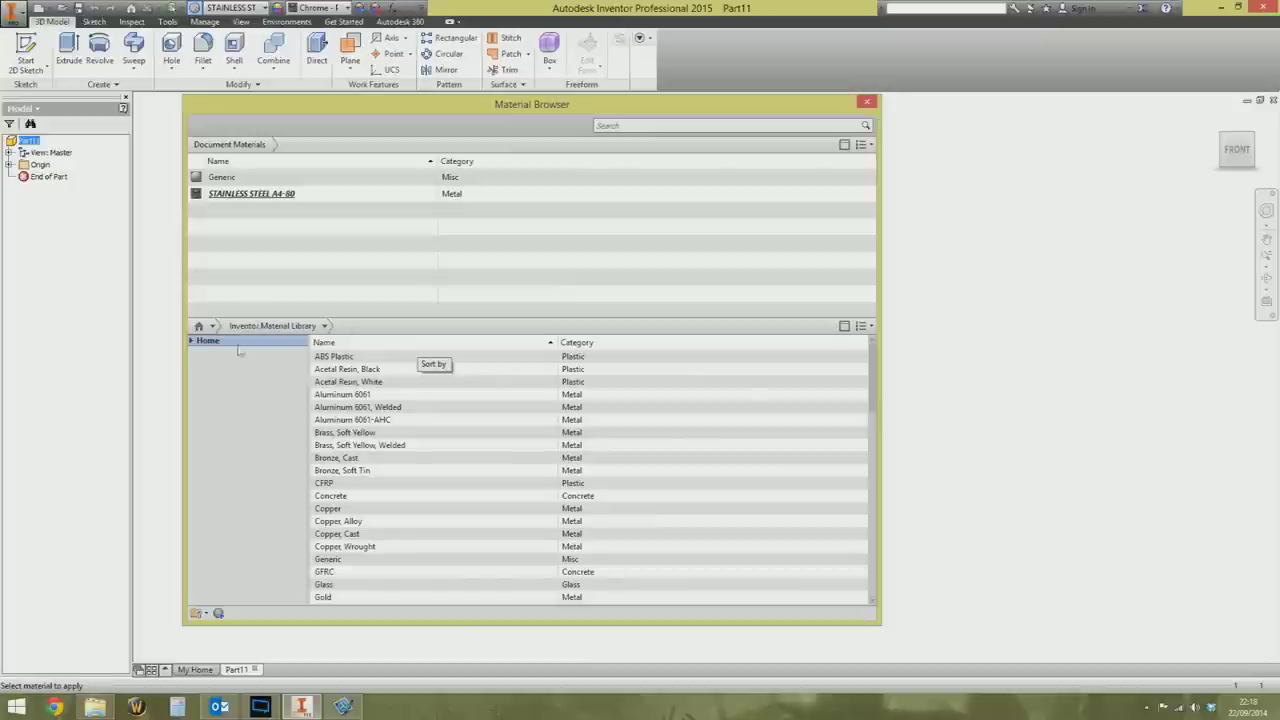
Step: Add STAINLESS STEEL A4-80 to the Kumquat Library, verify it there, and close the browser
click(238, 198)
right_click(252, 198)
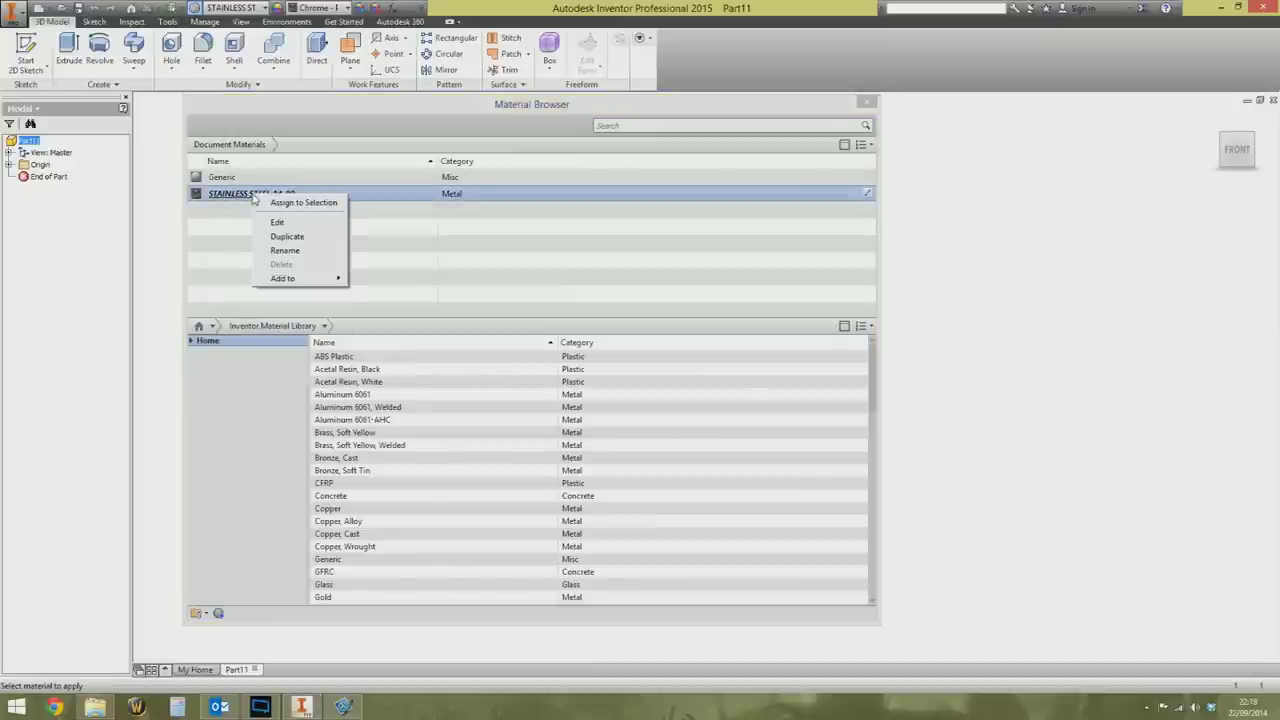
mouse_move(316, 283)
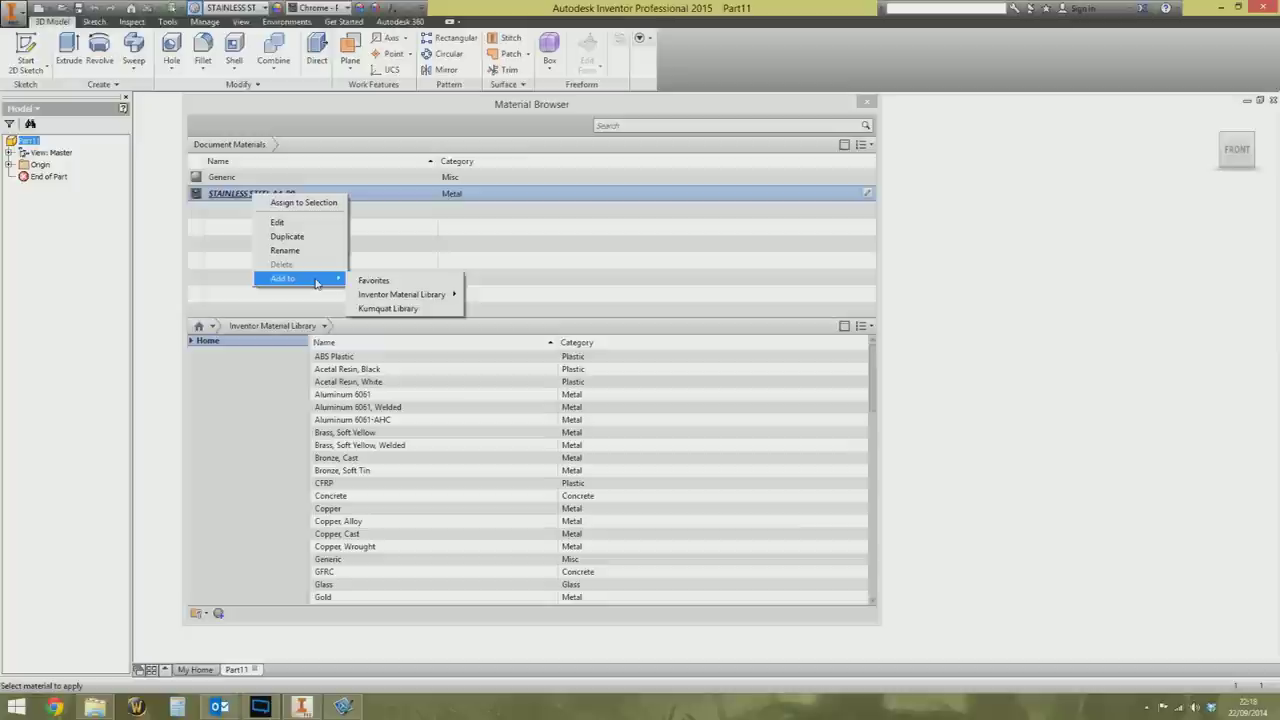
click(378, 309)
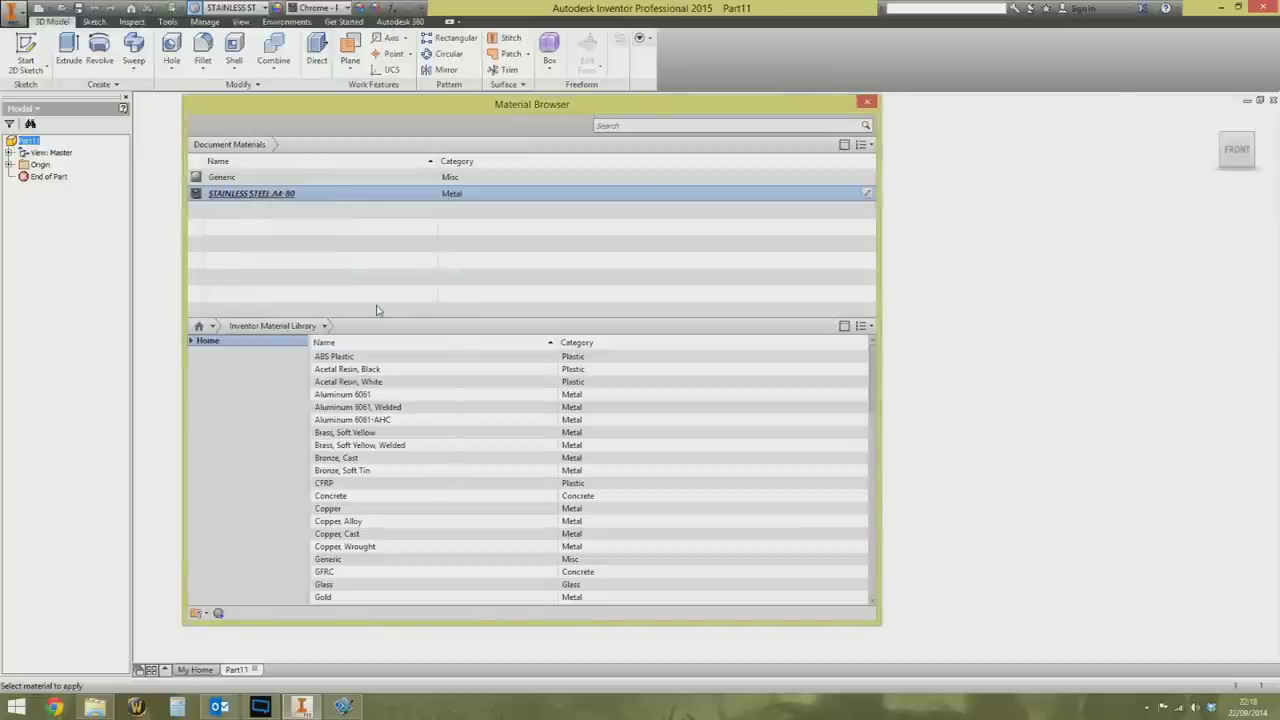
click(191, 341)
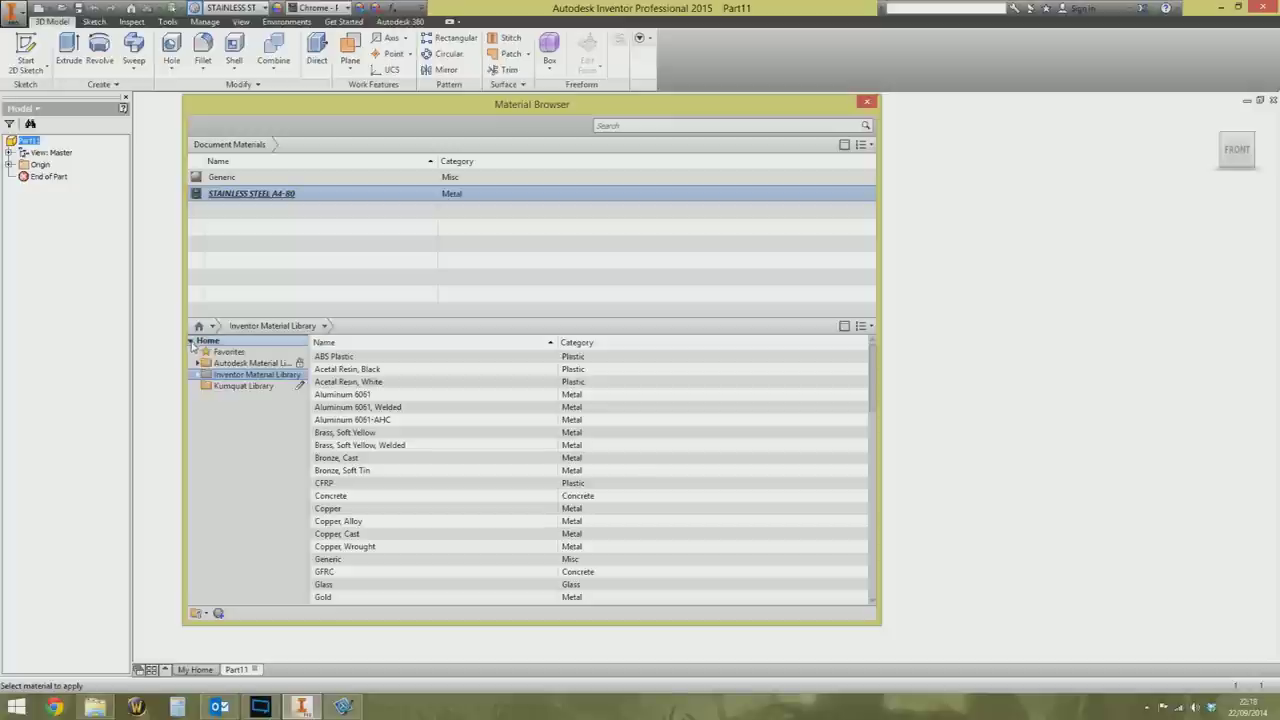
click(241, 387)
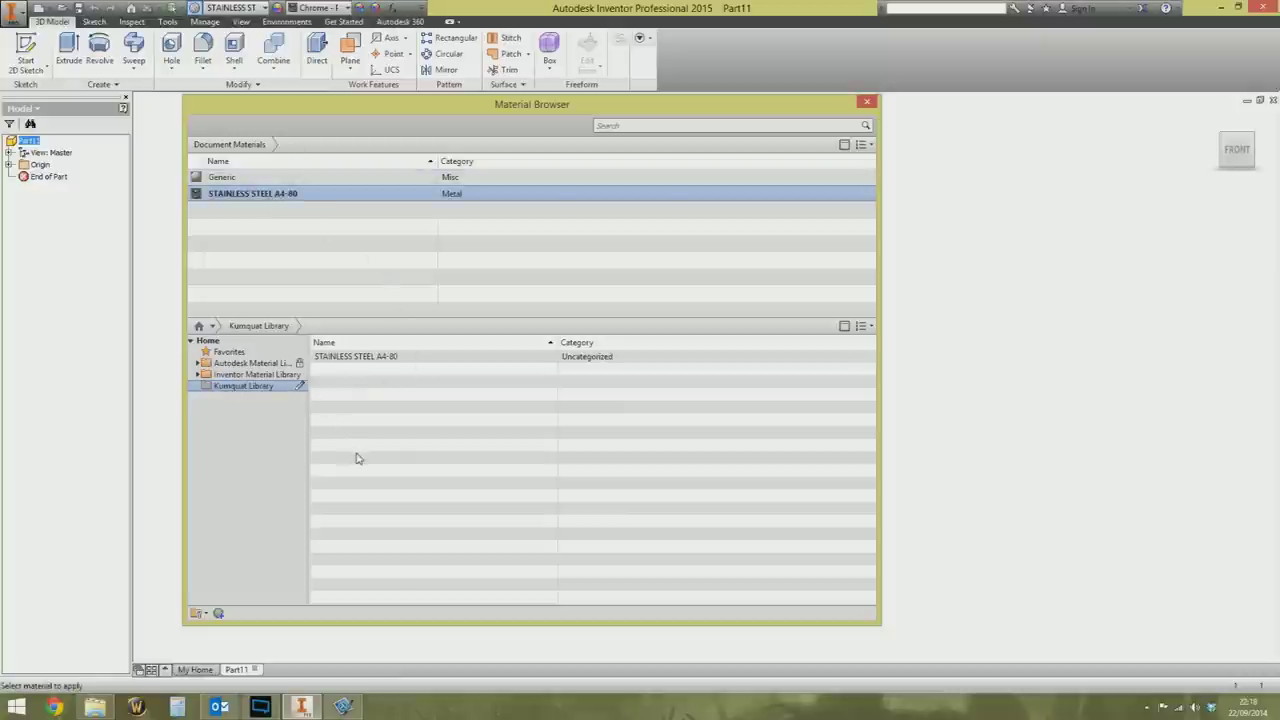
click(866, 102)
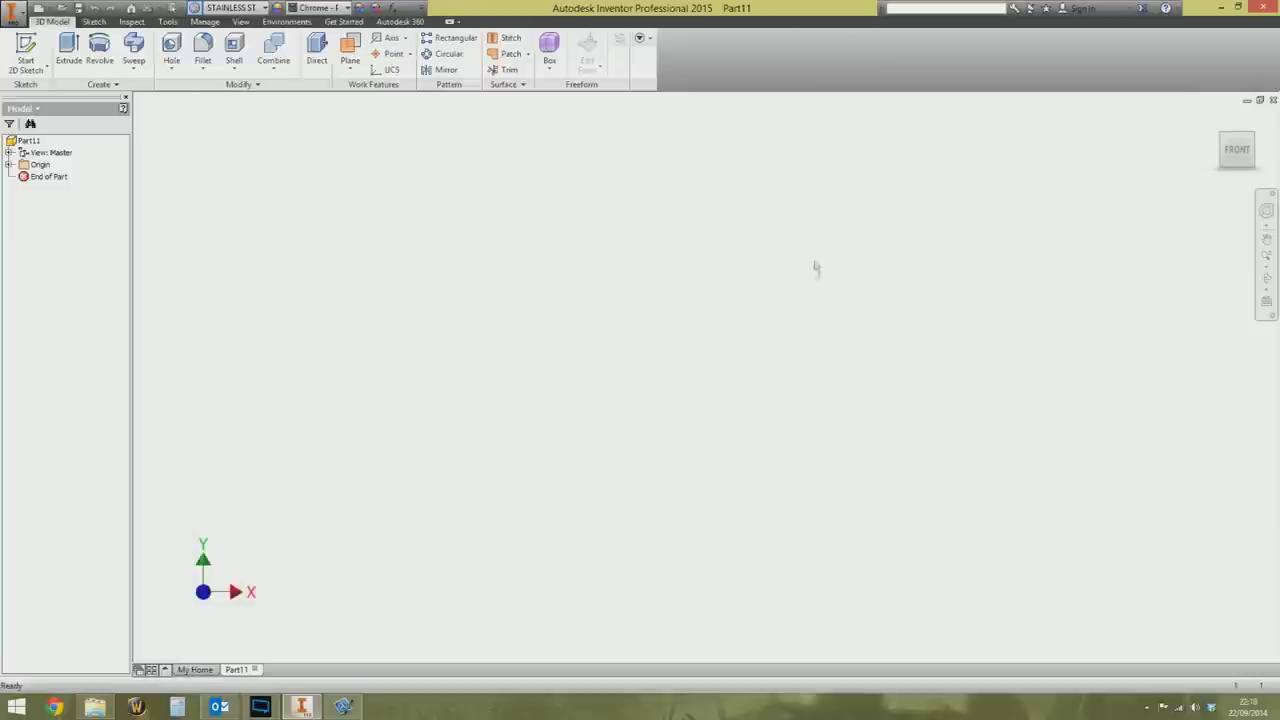
Step: Close Part11 without saving, create Part13 from Standard.ipt, and check its material list
key(ctrl+F4)
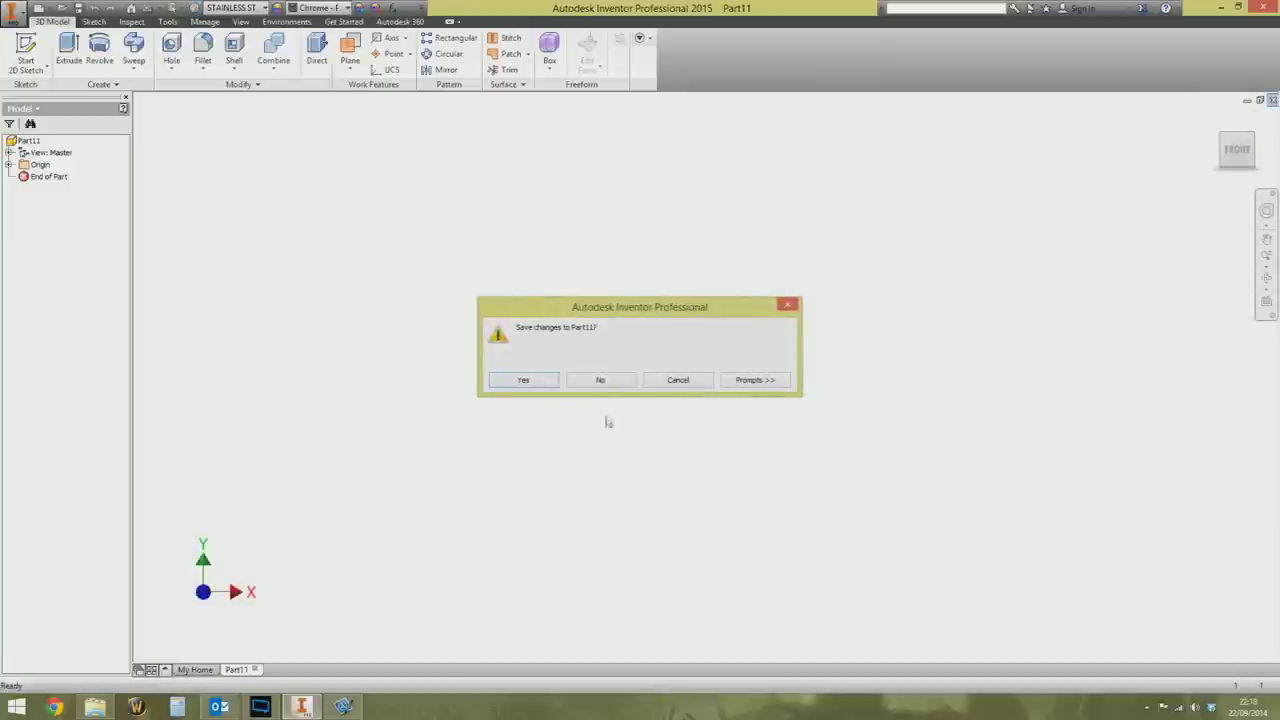
click(600, 379)
click(14, 50)
double_click(558, 283)
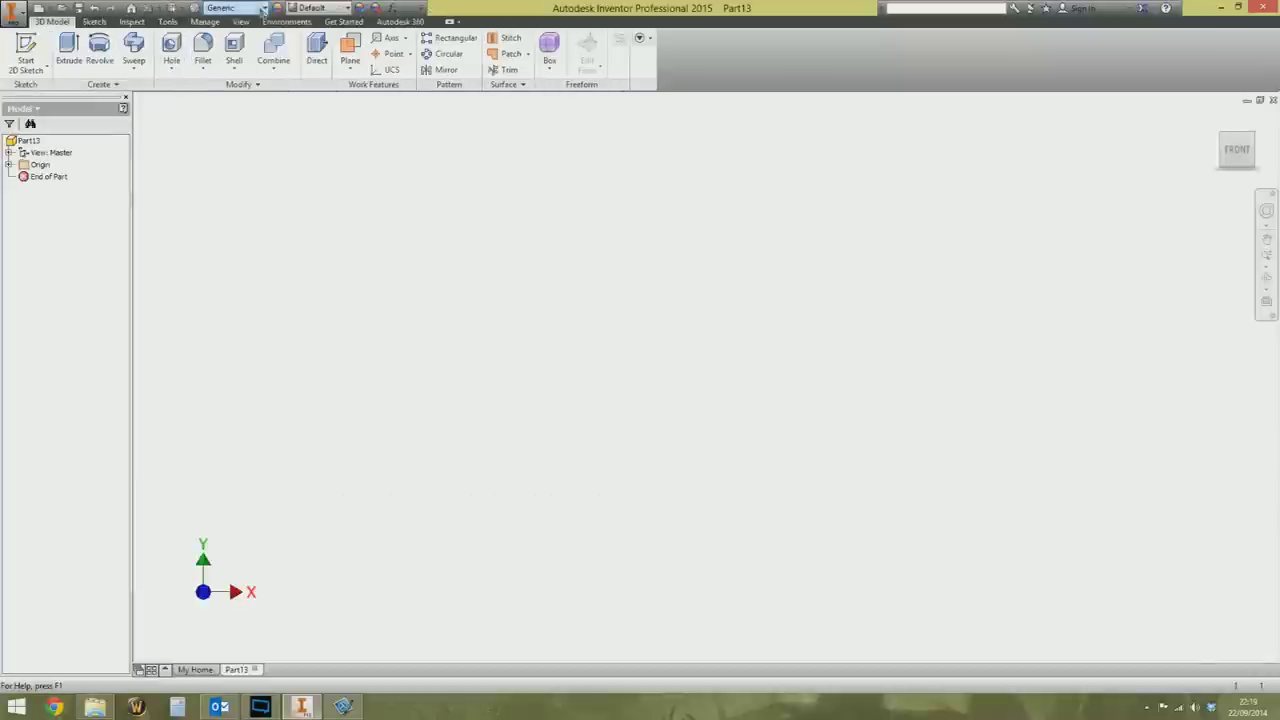
click(262, 9)
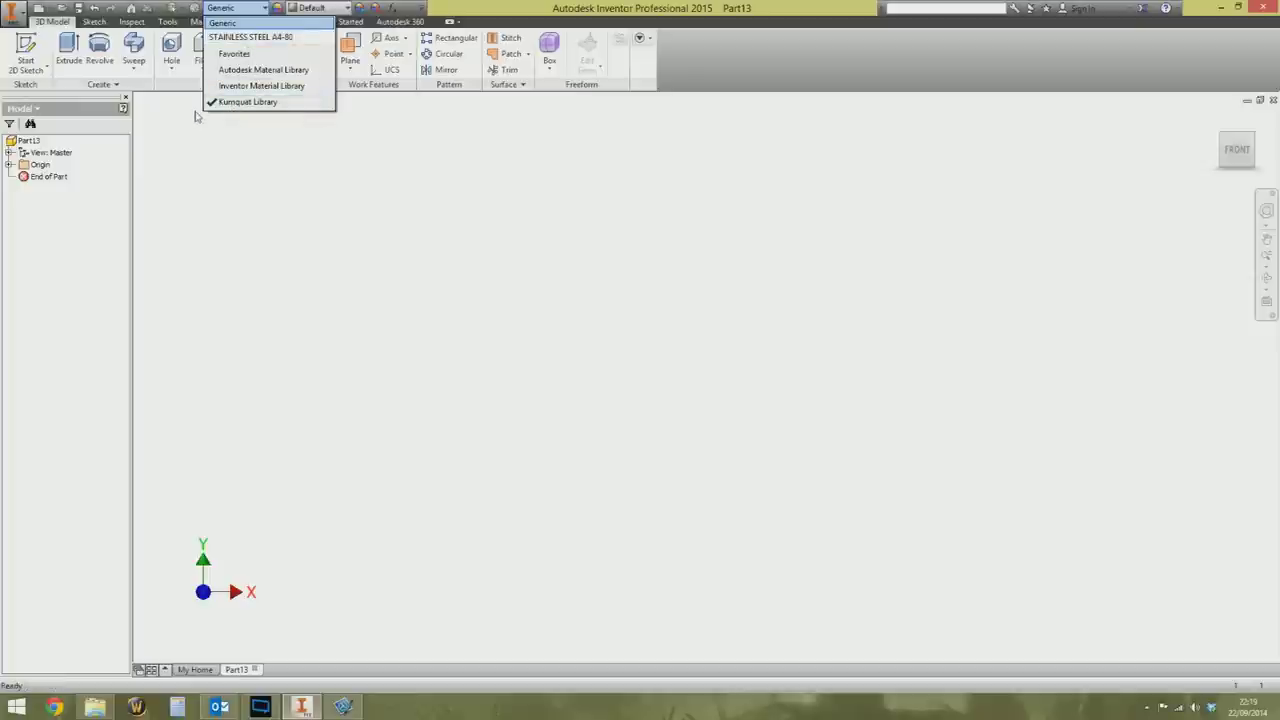
click(262, 69)
click(239, 7)
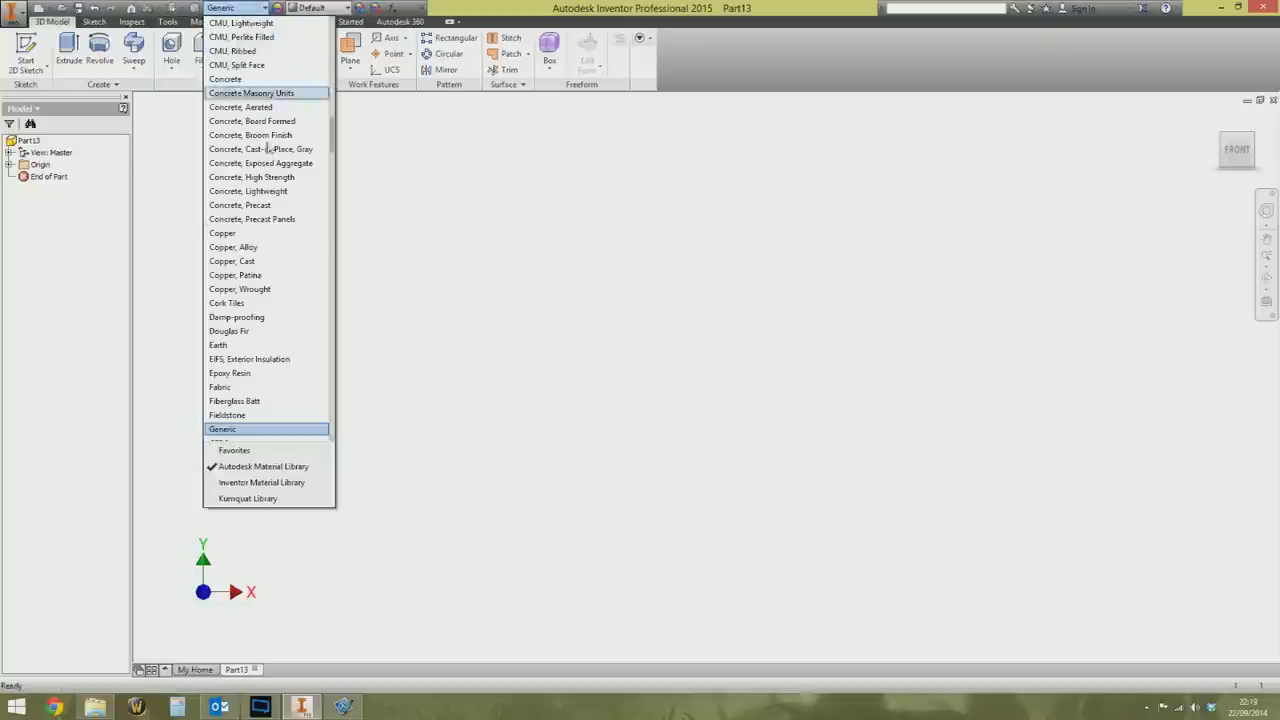
drag(331, 133, 349, 301)
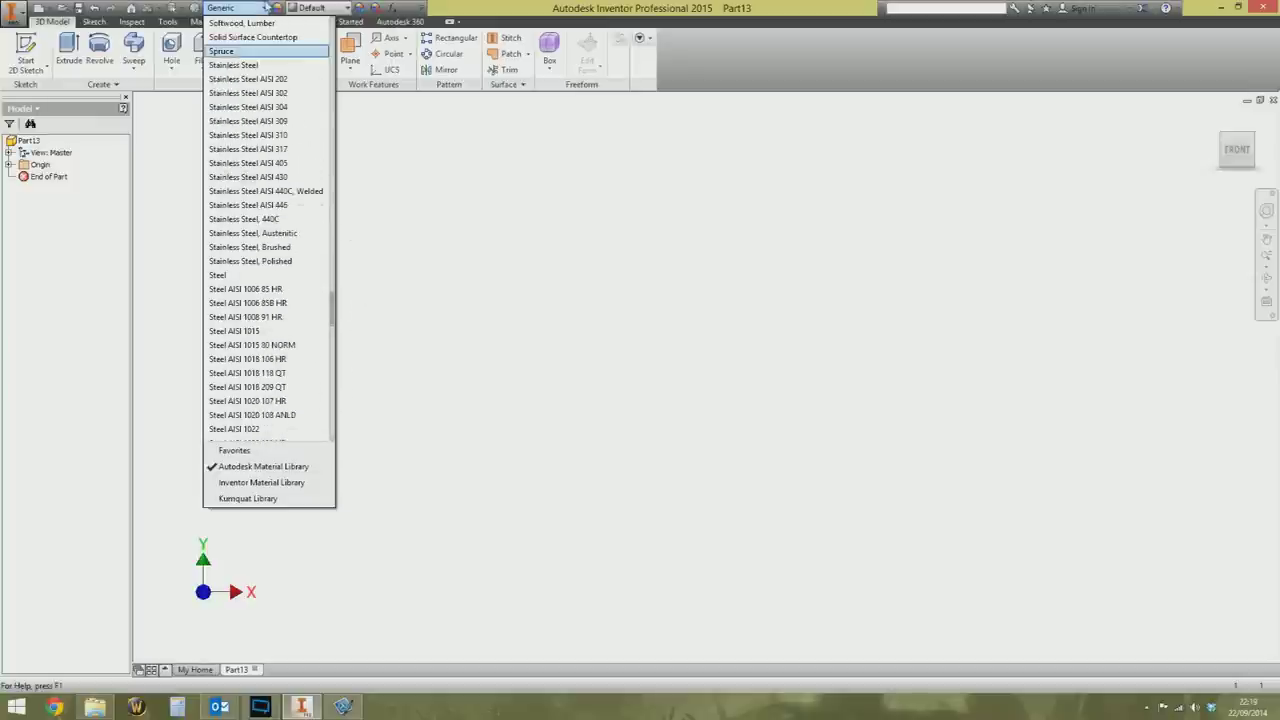
click(264, 7)
click(260, 8)
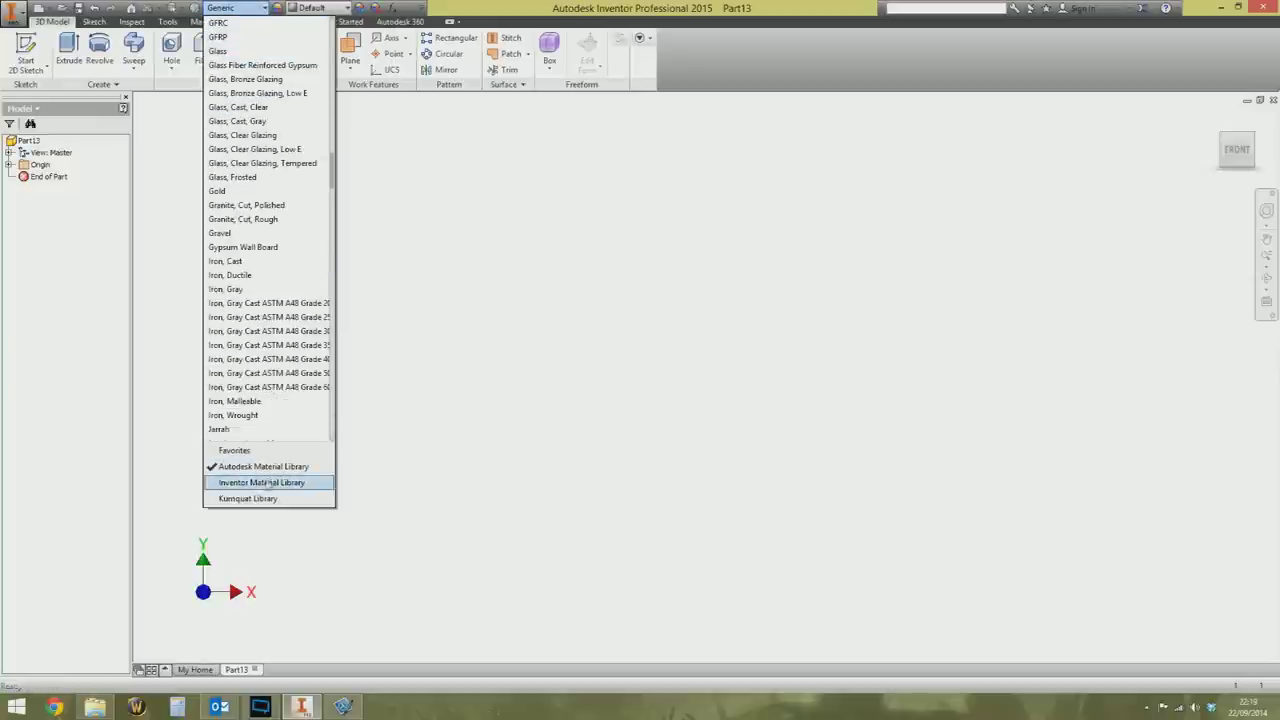
click(245, 503)
click(240, 8)
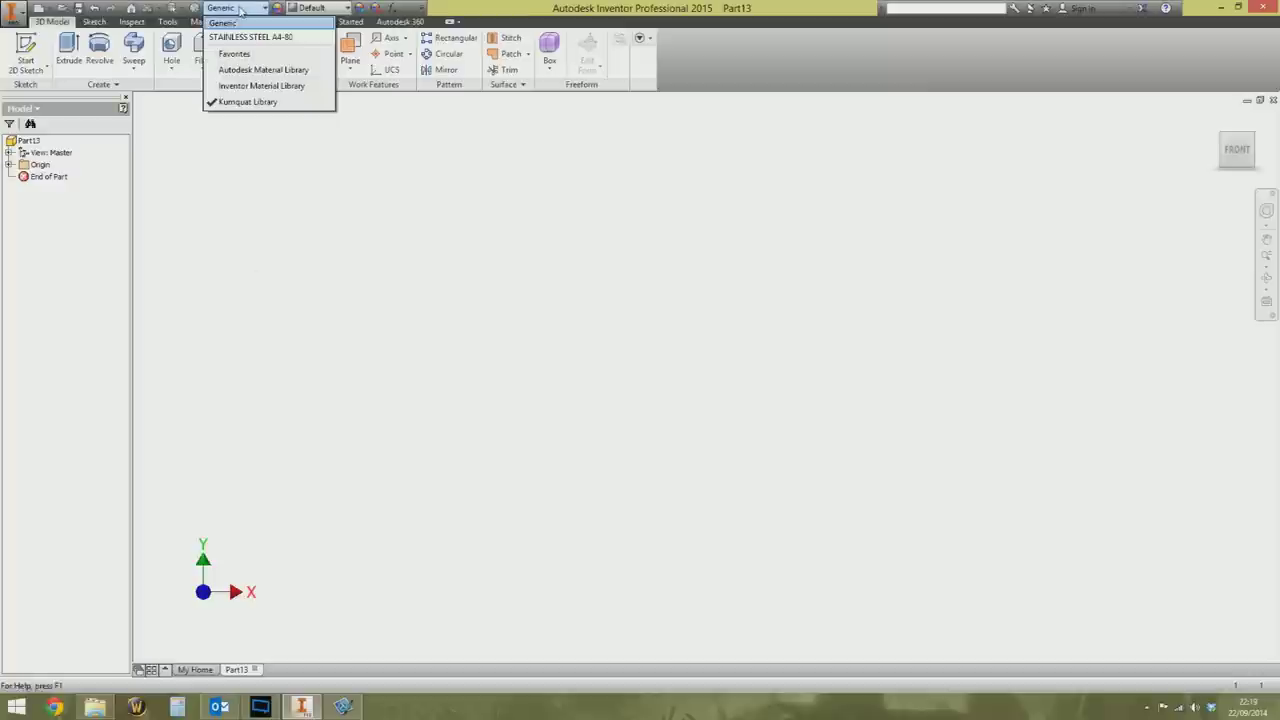
click(240, 8)
click(240, 8)
click(193, 10)
Step: Add Aluminum 5005-H12 from the Autodesk Material Library to Kumquat Library
click(193, 10)
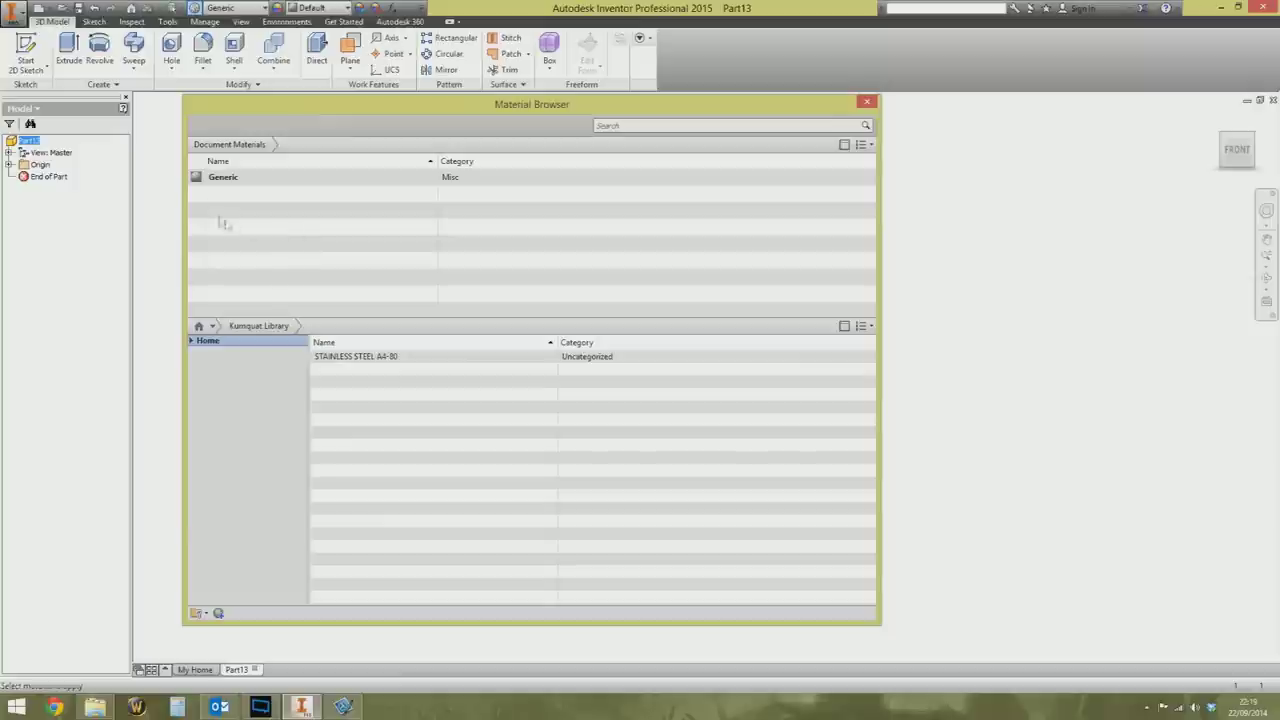
click(190, 341)
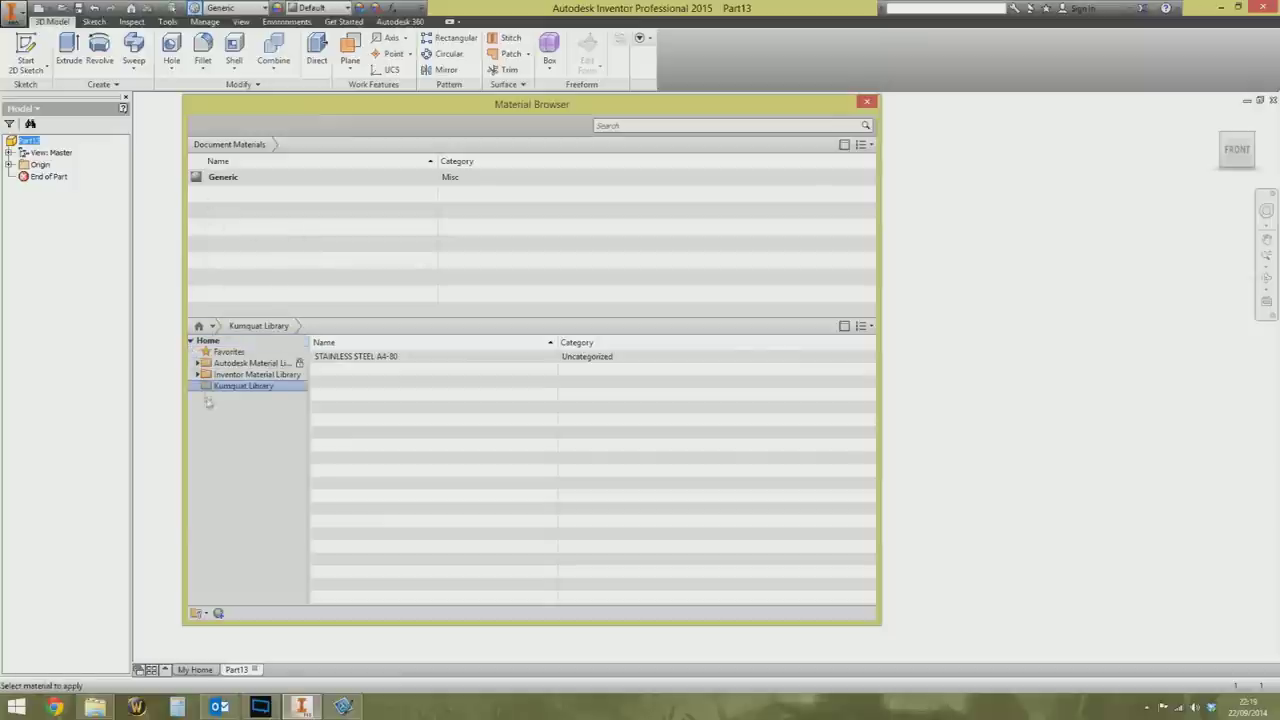
click(233, 365)
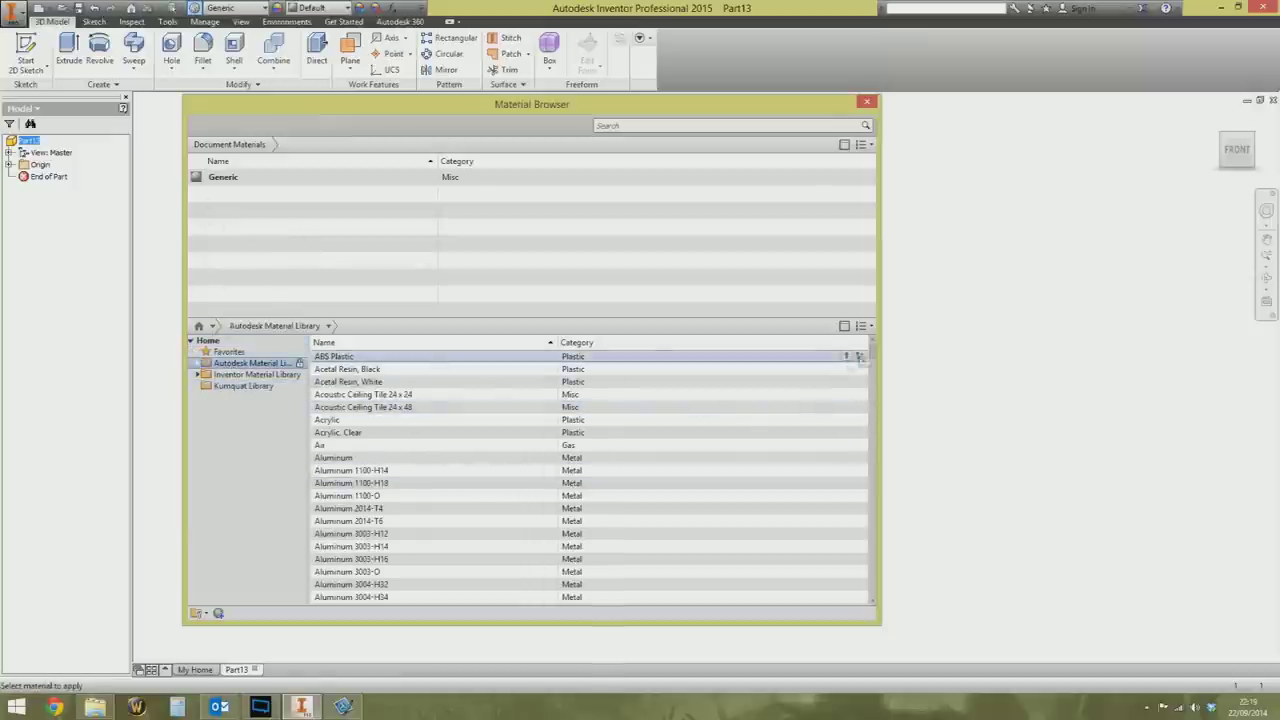
scroll(877, 366, down, 5)
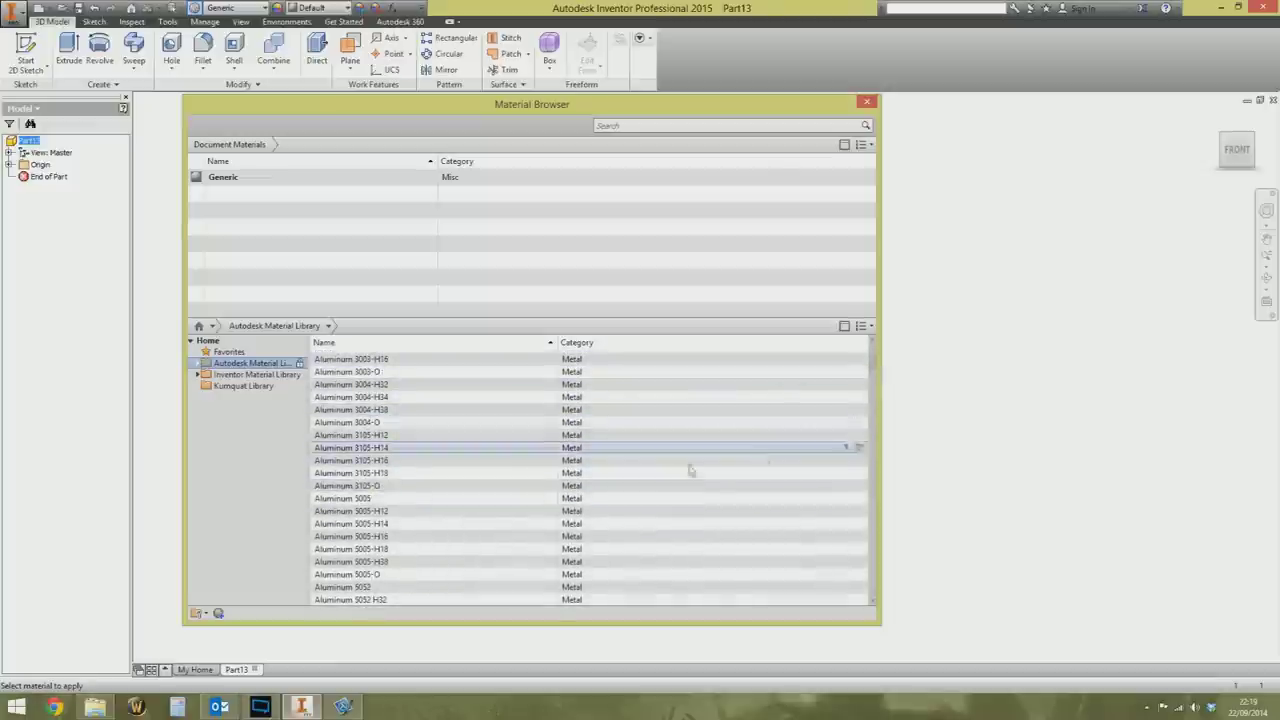
right_click(350, 511)
mouse_move(430, 565)
click(501, 609)
Step: Add Copper from the Autodesk Material Library to Kumquat Library
drag(877, 362, 882, 418)
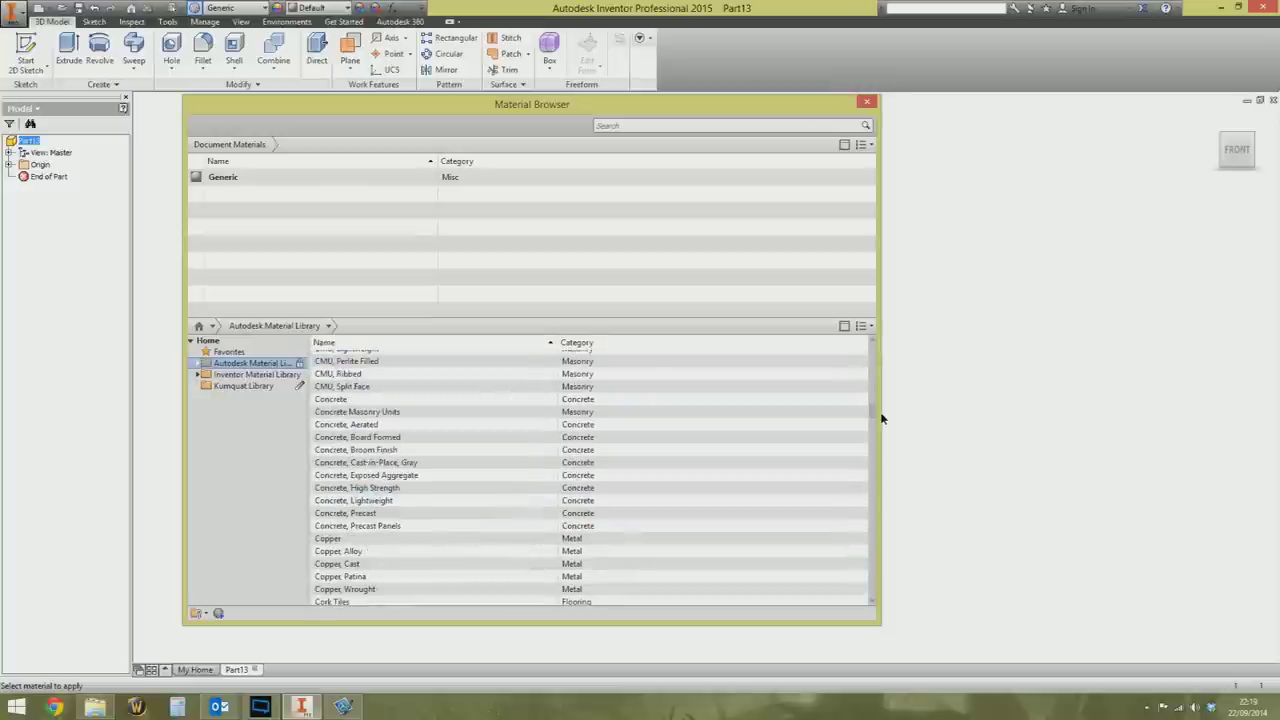
right_click(424, 540)
mouse_move(457, 591)
click(548, 636)
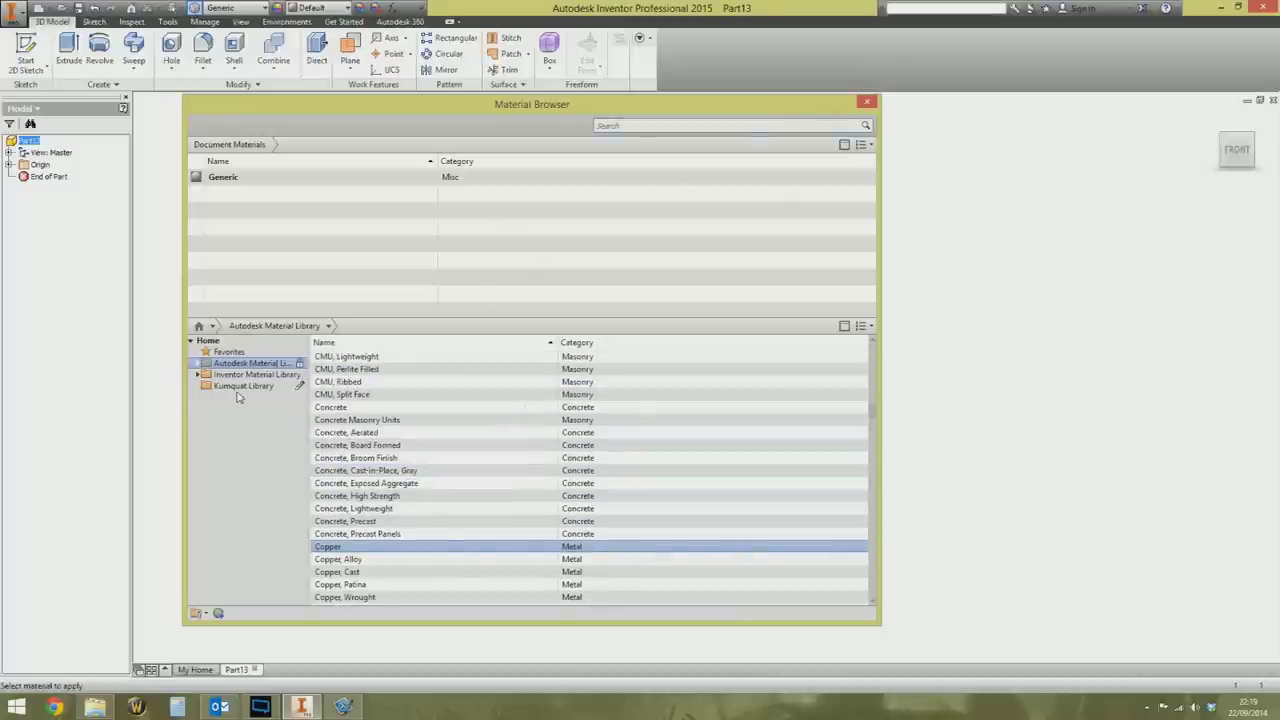
Step: Check Kumquat Library's materials, close the Material Browser and return home
click(240, 386)
right_click(264, 391)
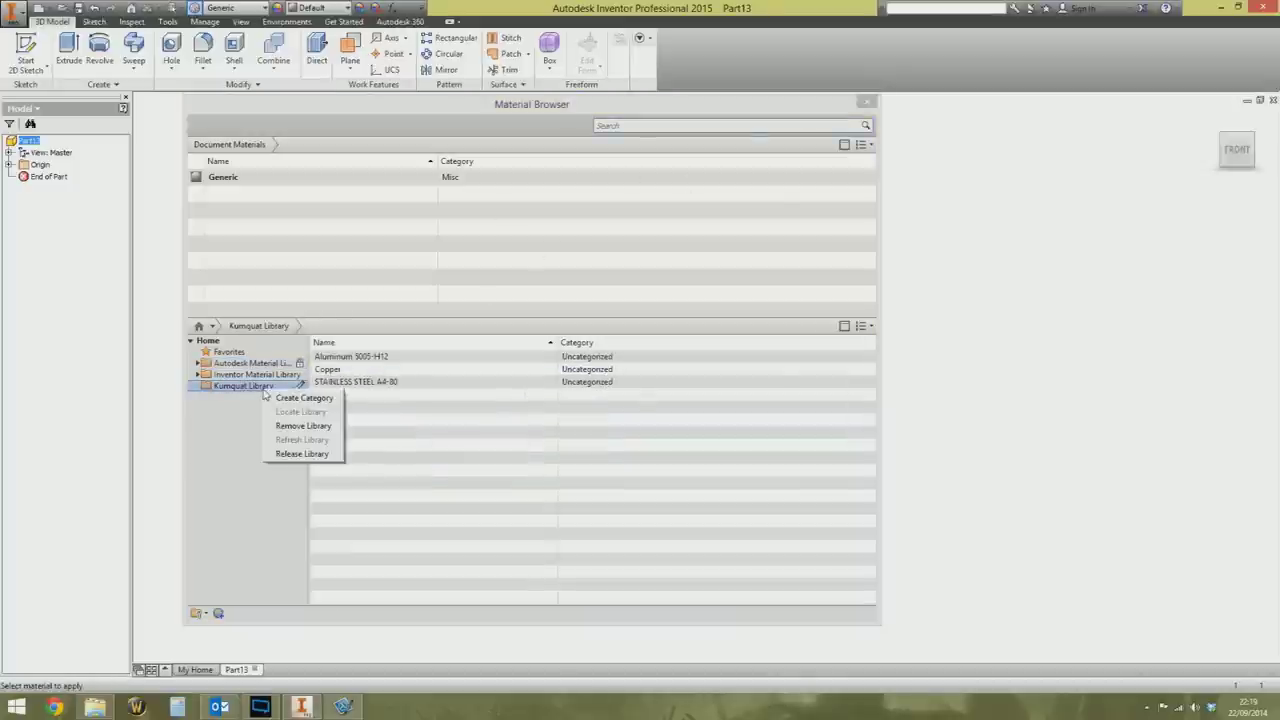
click(235, 411)
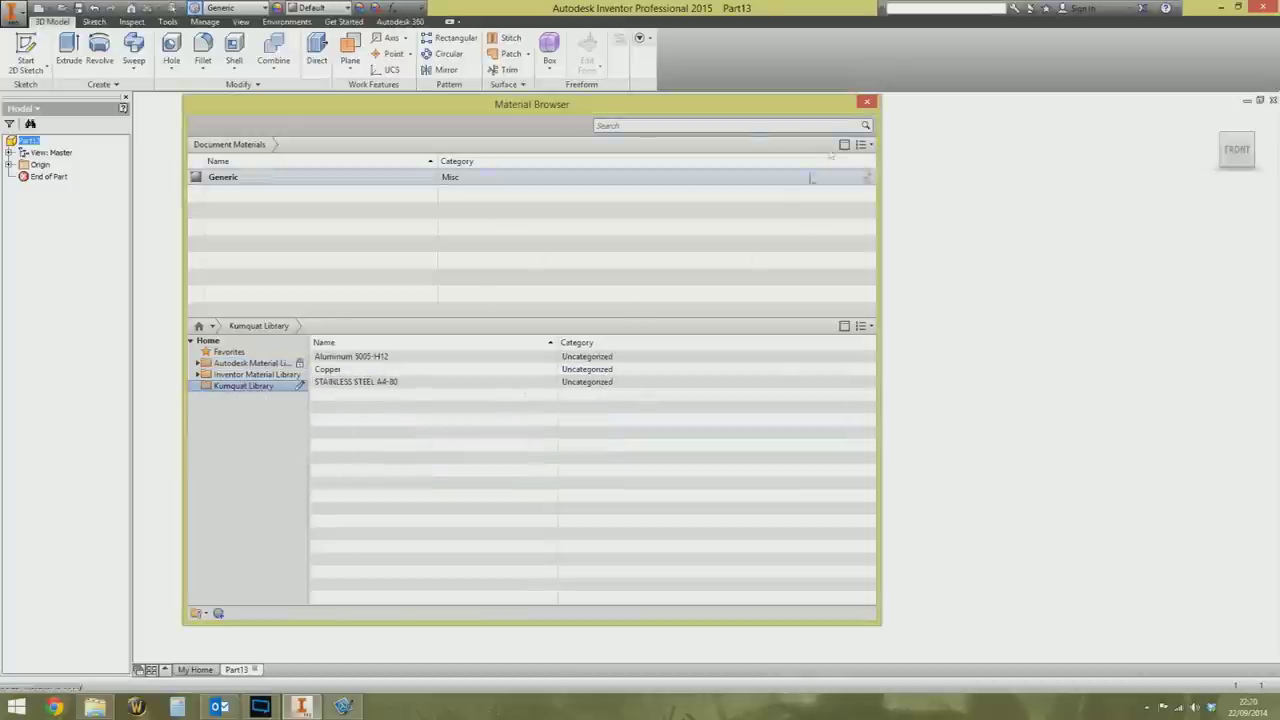
click(866, 101)
click(131, 7)
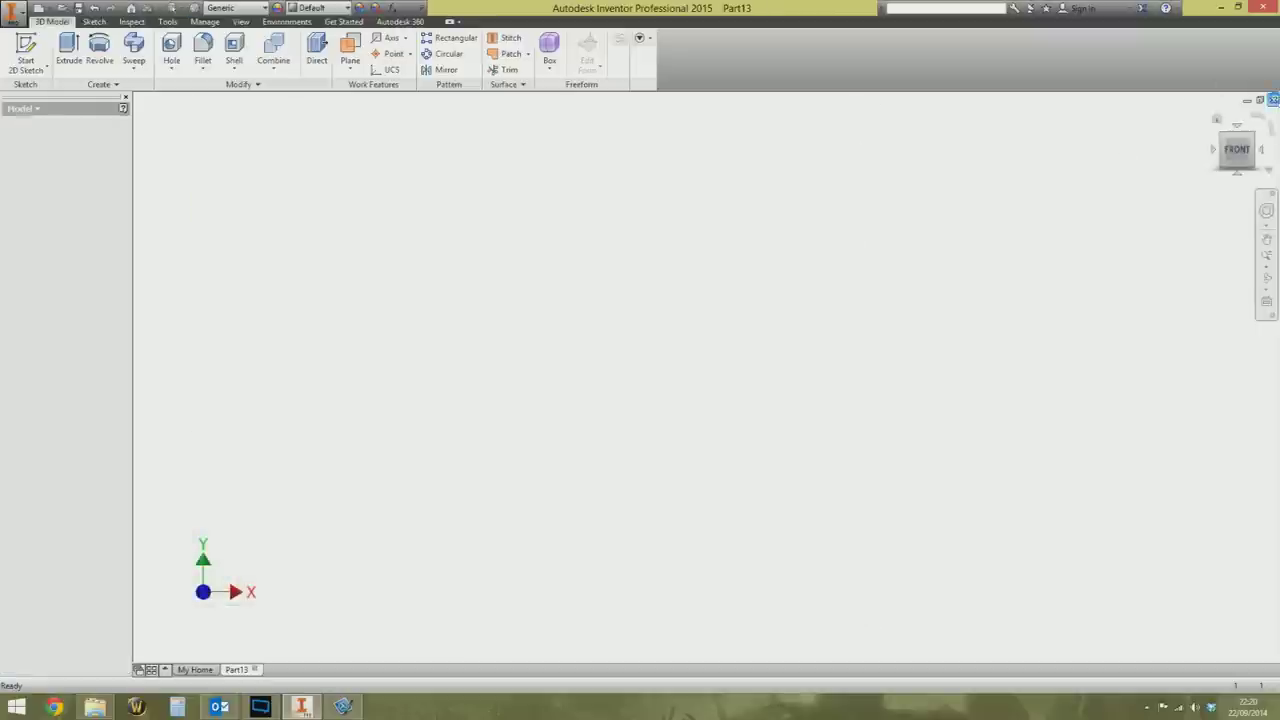
Step: Create a new Standard.ipt part, check its Material list, and bring up the Material Browser
click(14, 45)
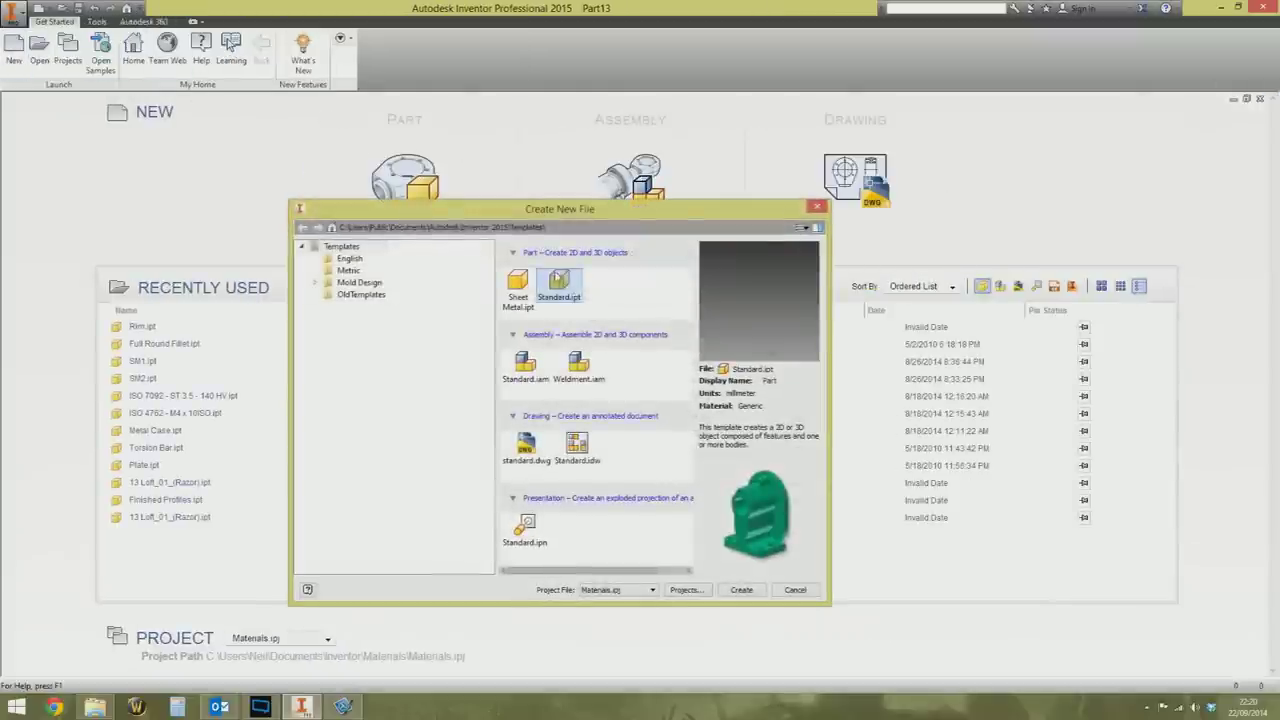
double_click(530, 286)
click(235, 7)
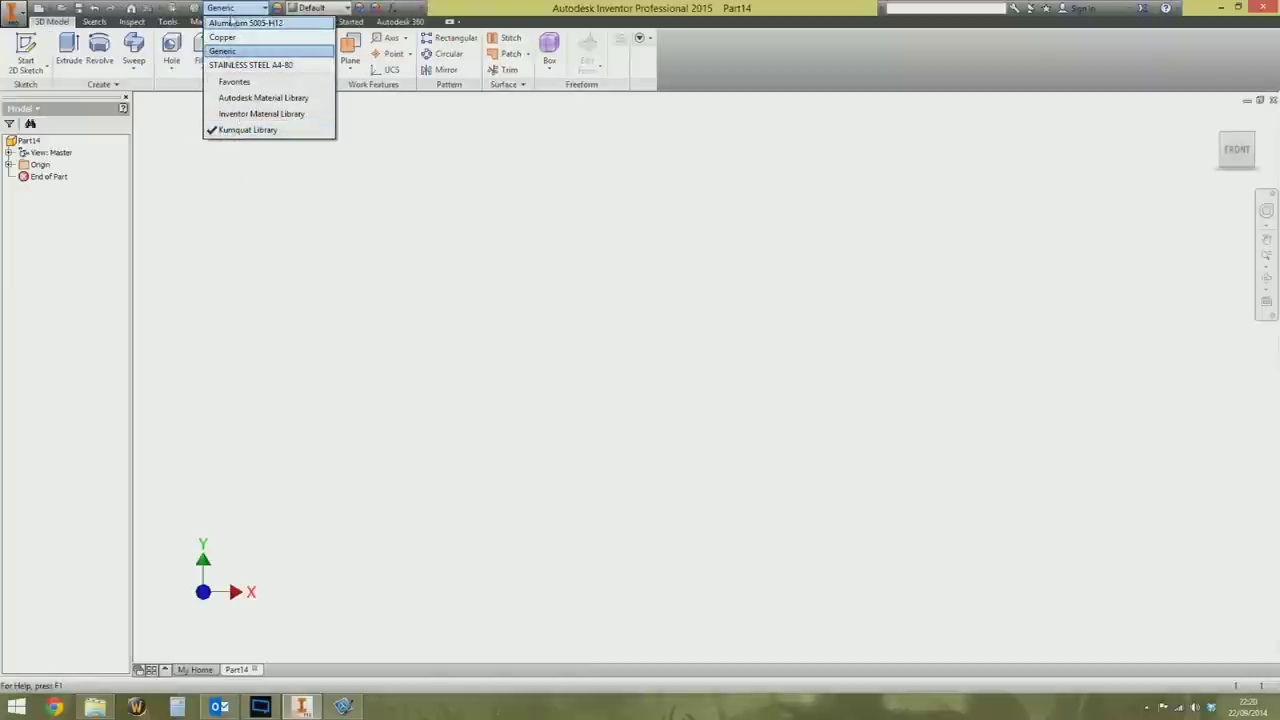
click(503, 189)
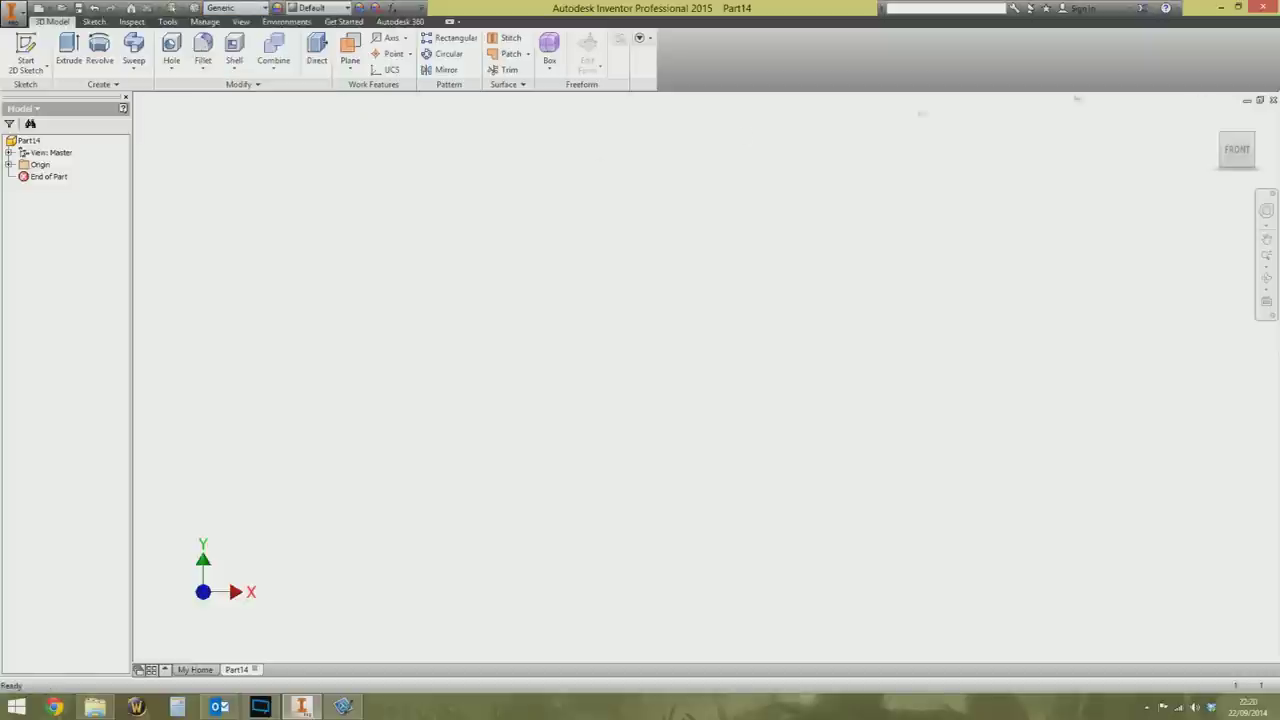
click(193, 11)
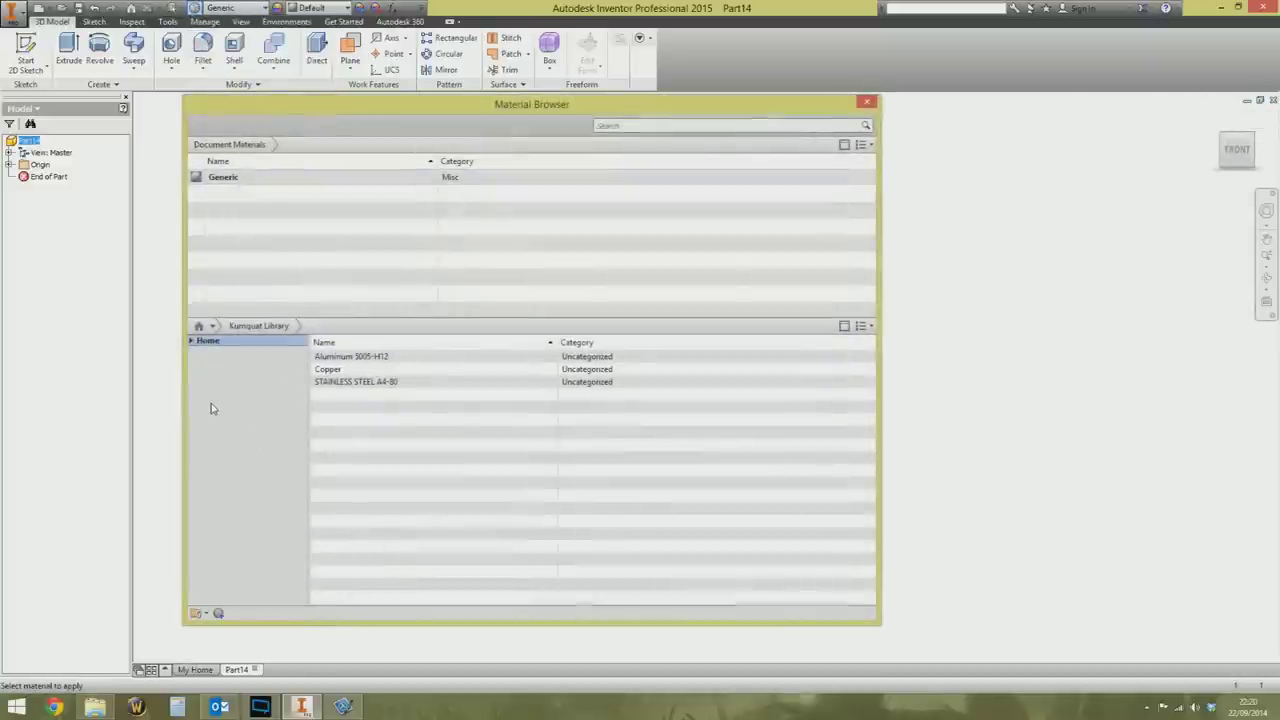
Step: Add STAINLESS STEEL A4-80 from Kumquat Library to Part14's Document Materials
click(190, 340)
click(237, 386)
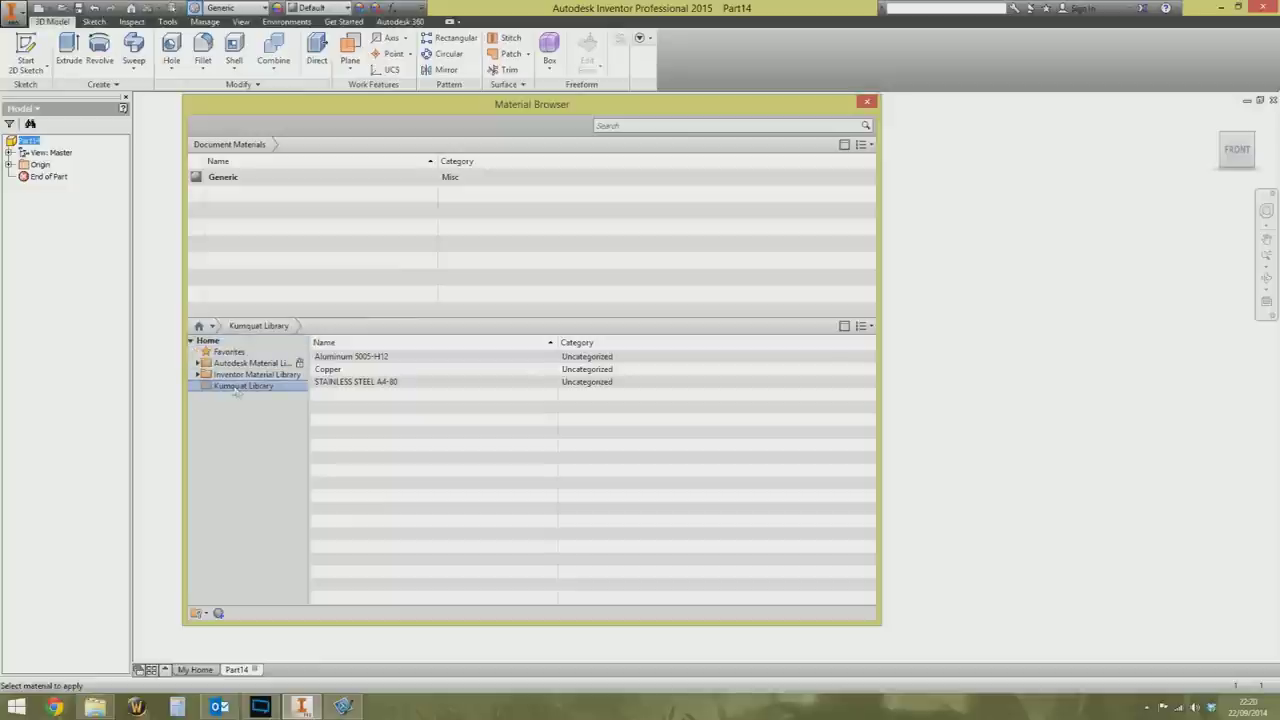
right_click(336, 384)
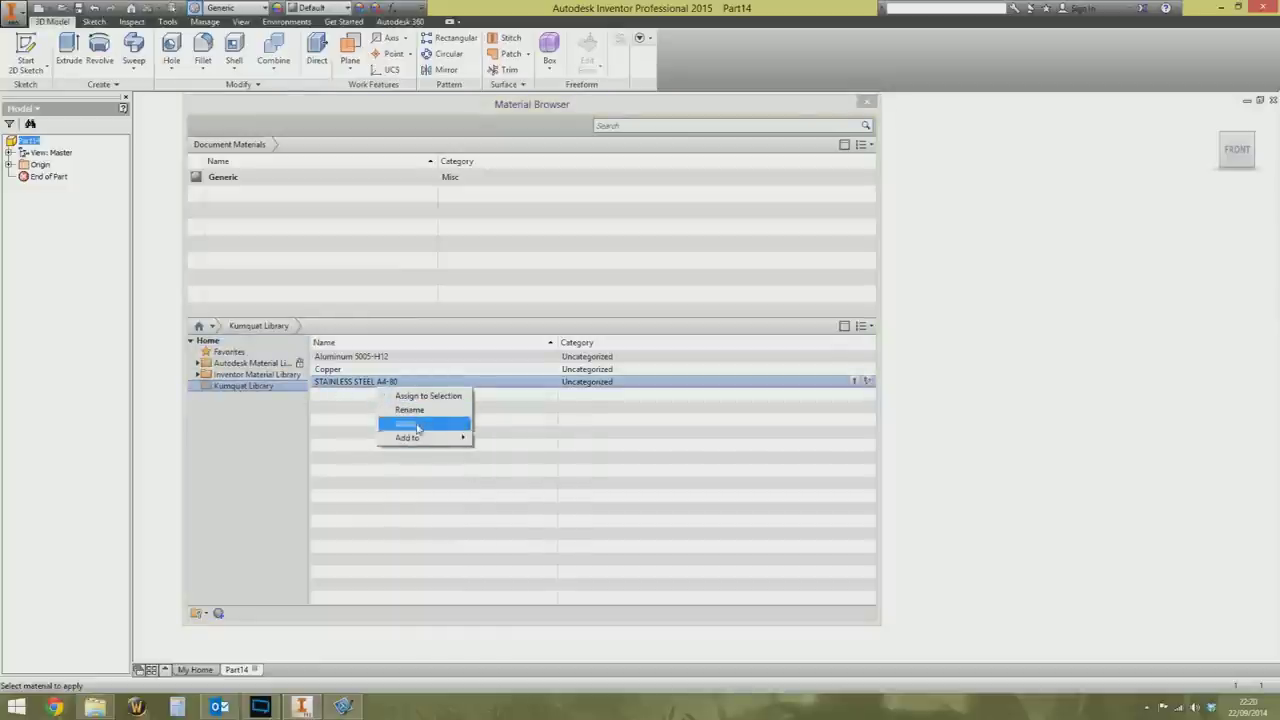
click(346, 472)
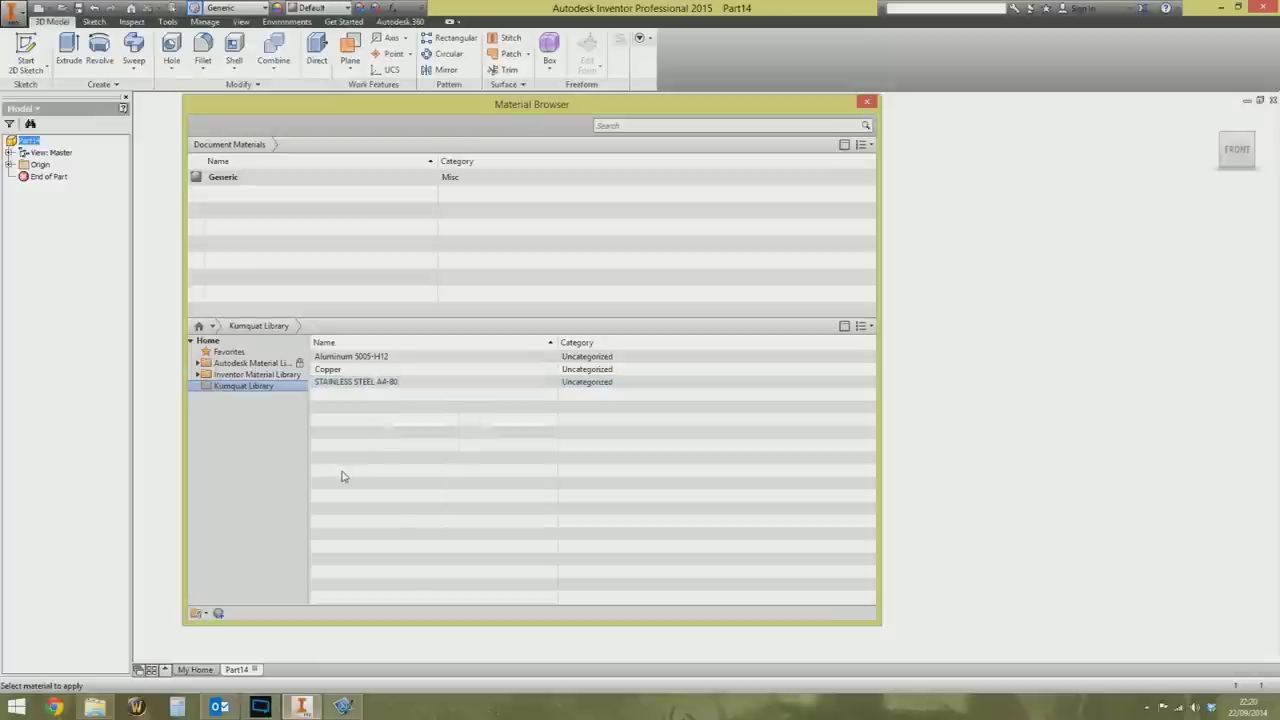
right_click(363, 387)
mouse_move(411, 435)
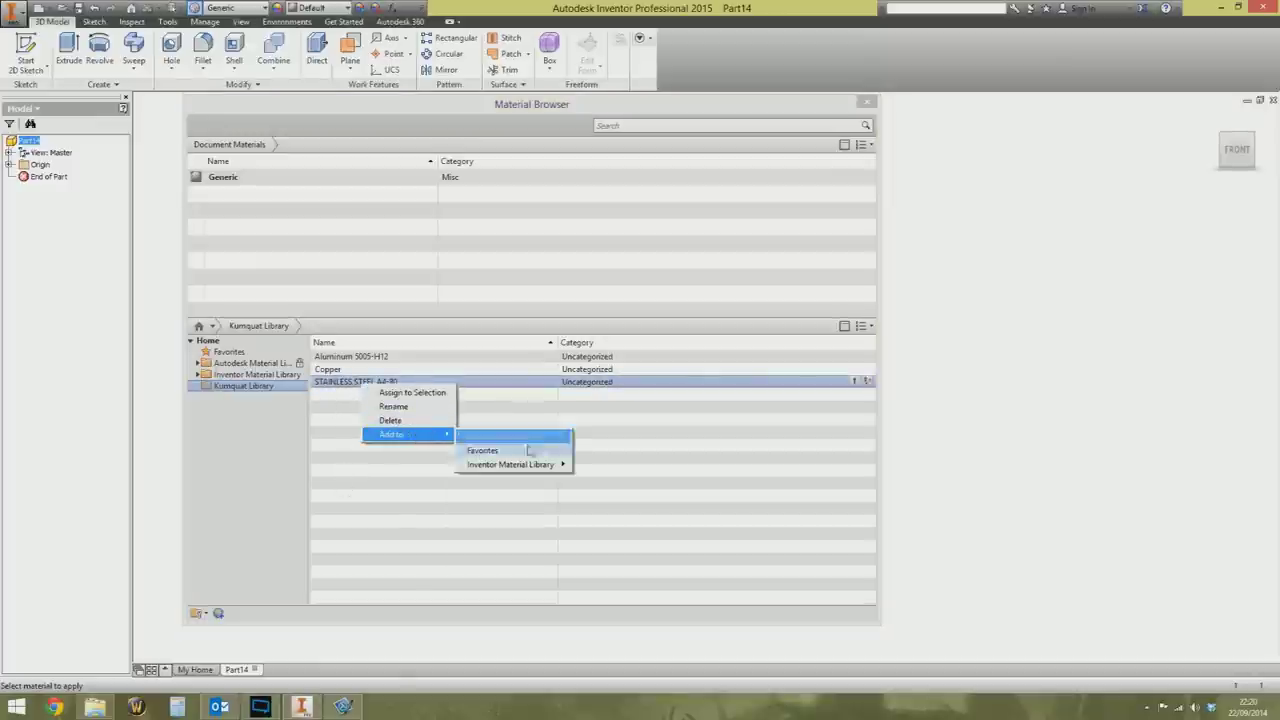
click(500, 434)
right_click(269, 195)
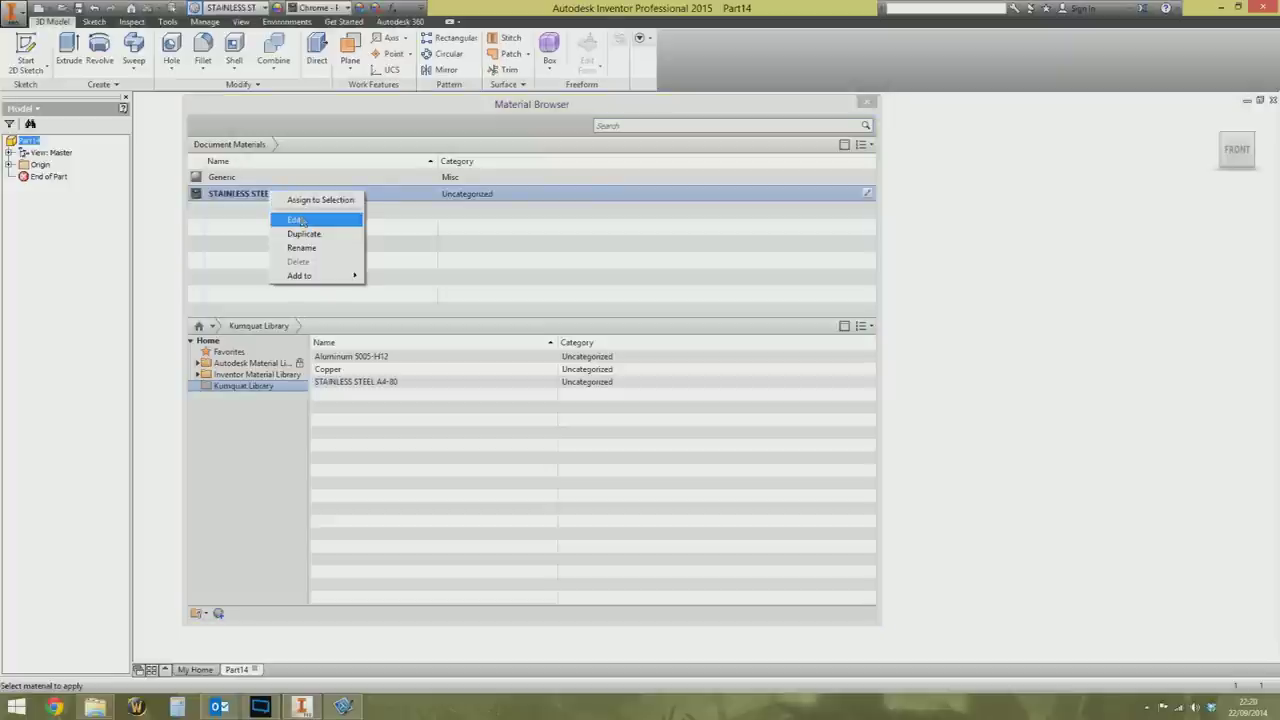
Step: Review the document STAINLESS STEEL A4-80's Identity, Appearance and Physical properties
click(300, 220)
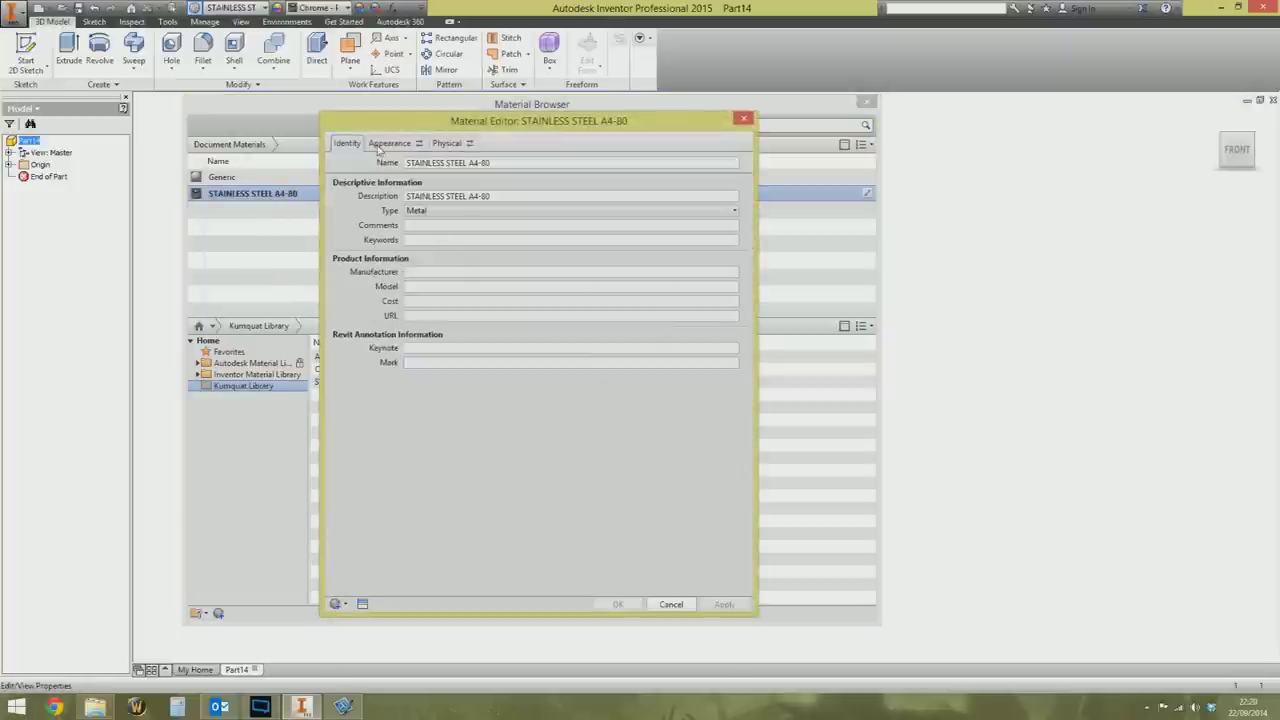
click(389, 143)
click(447, 143)
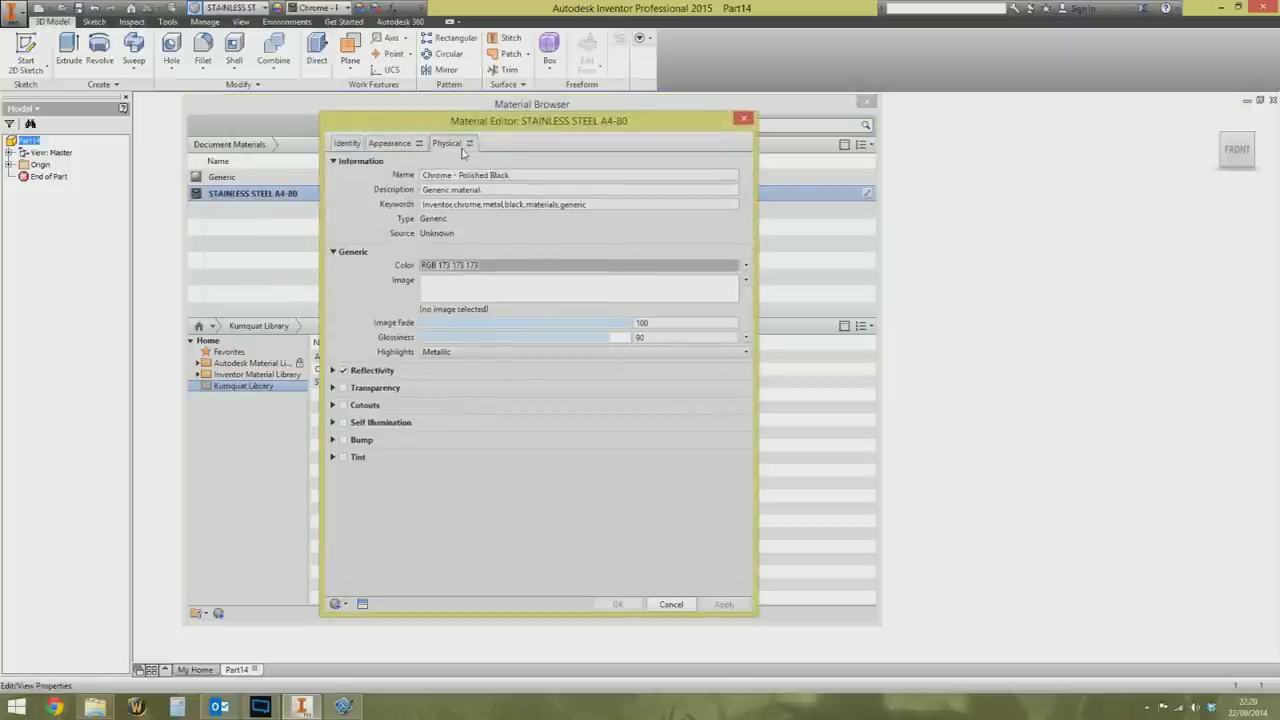
click(745, 119)
Step: Add the document's STAINLESS STEEL A4-80 to Kumquat Library and close the Material Browser
right_click(277, 195)
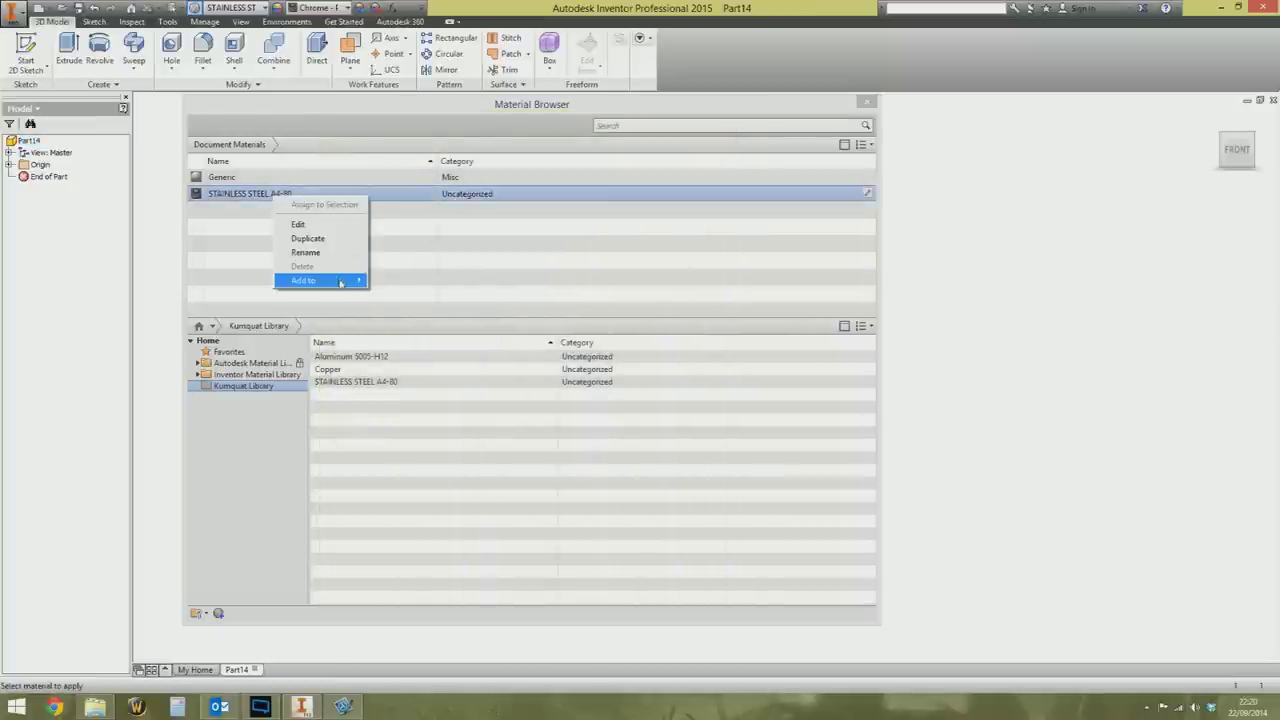
mouse_move(338, 279)
click(404, 309)
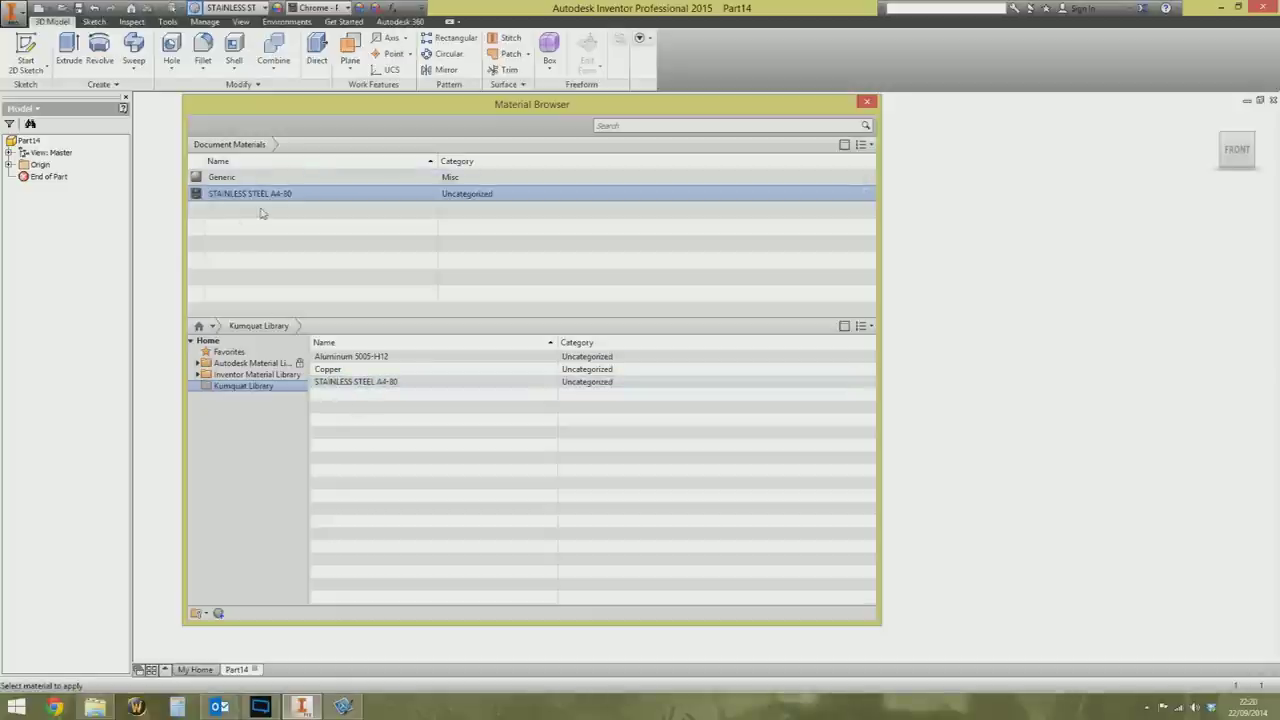
click(869, 104)
Step: Close Part14 without saving and expand the project's material and appearance libraries
click(1273, 100)
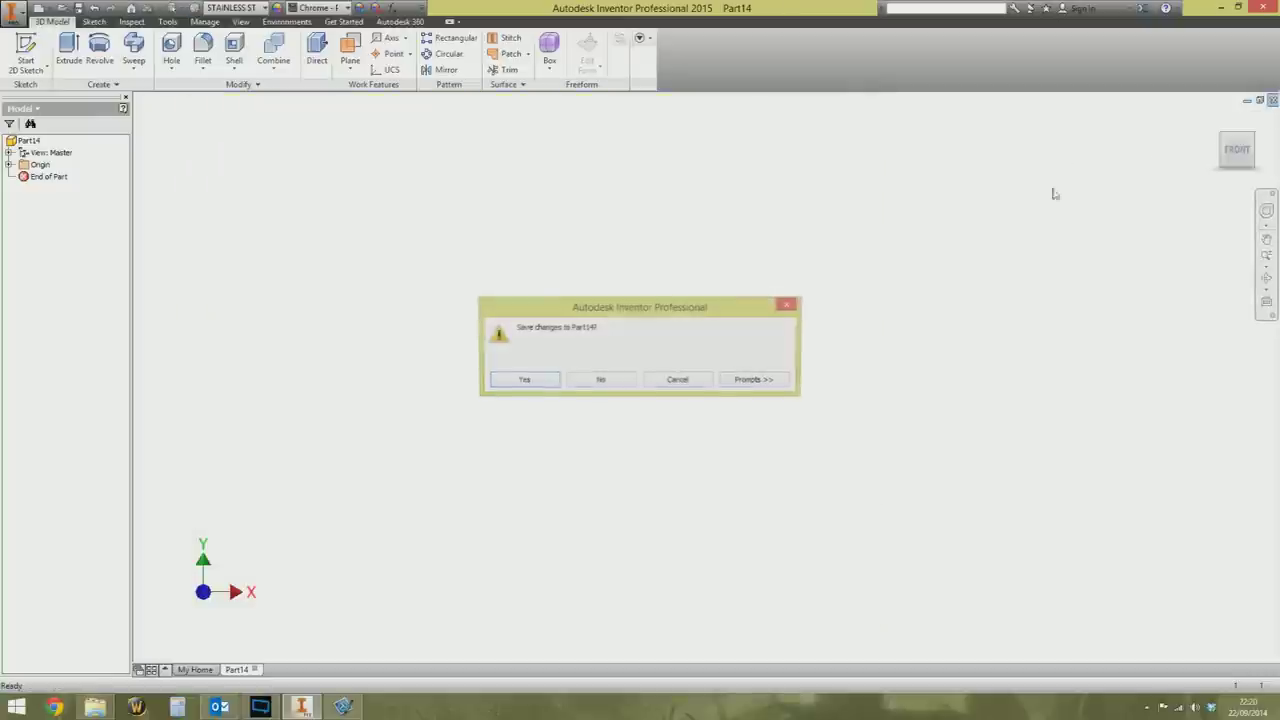
click(592, 383)
click(68, 45)
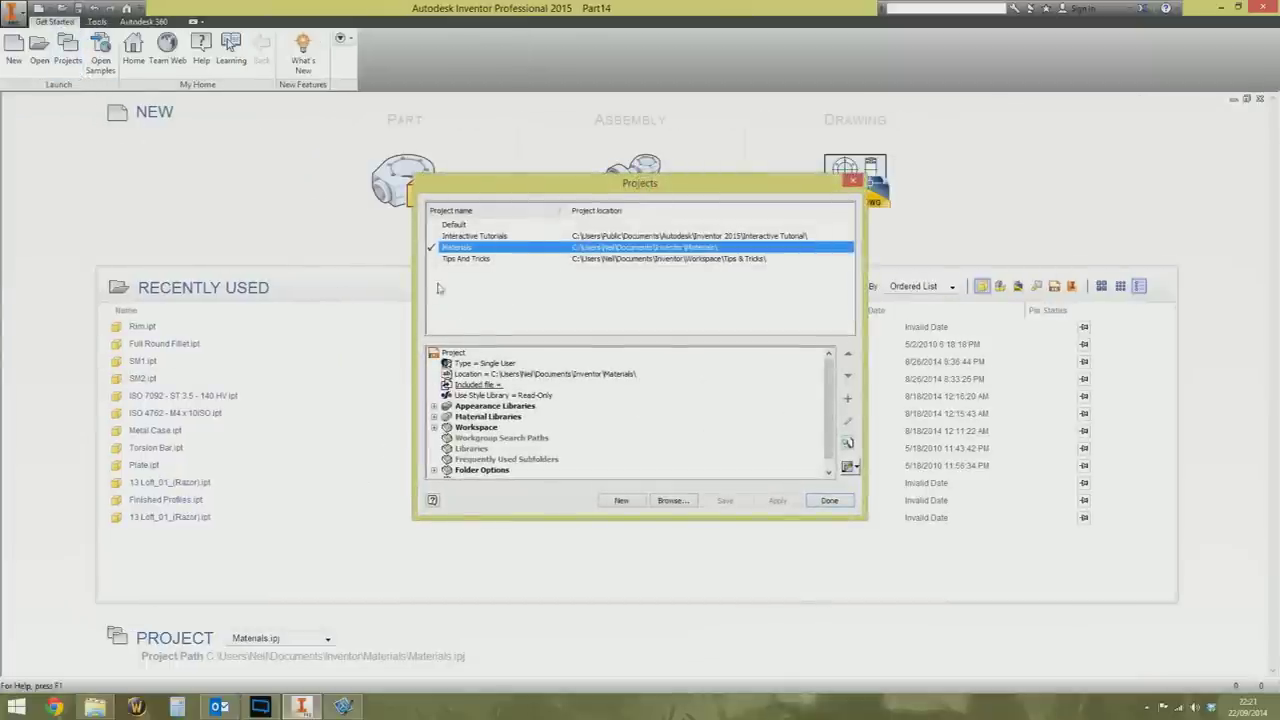
click(434, 416)
click(435, 406)
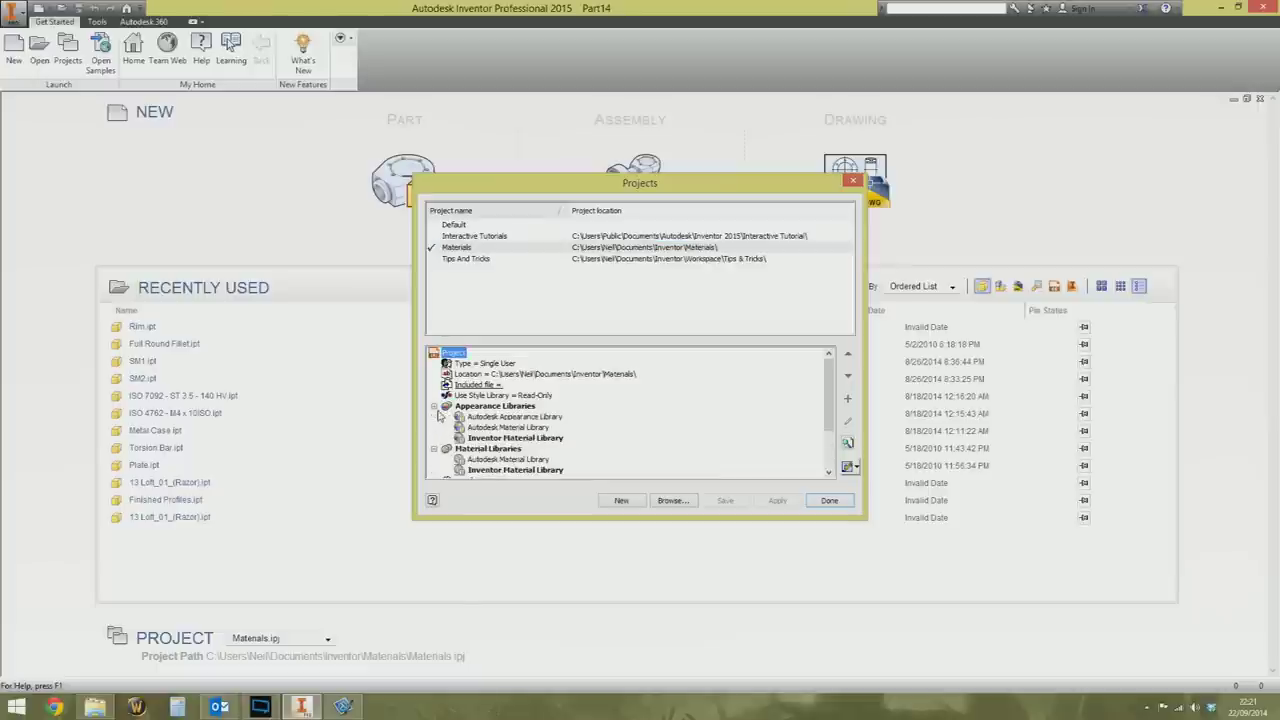
scroll(485, 428, down, 1)
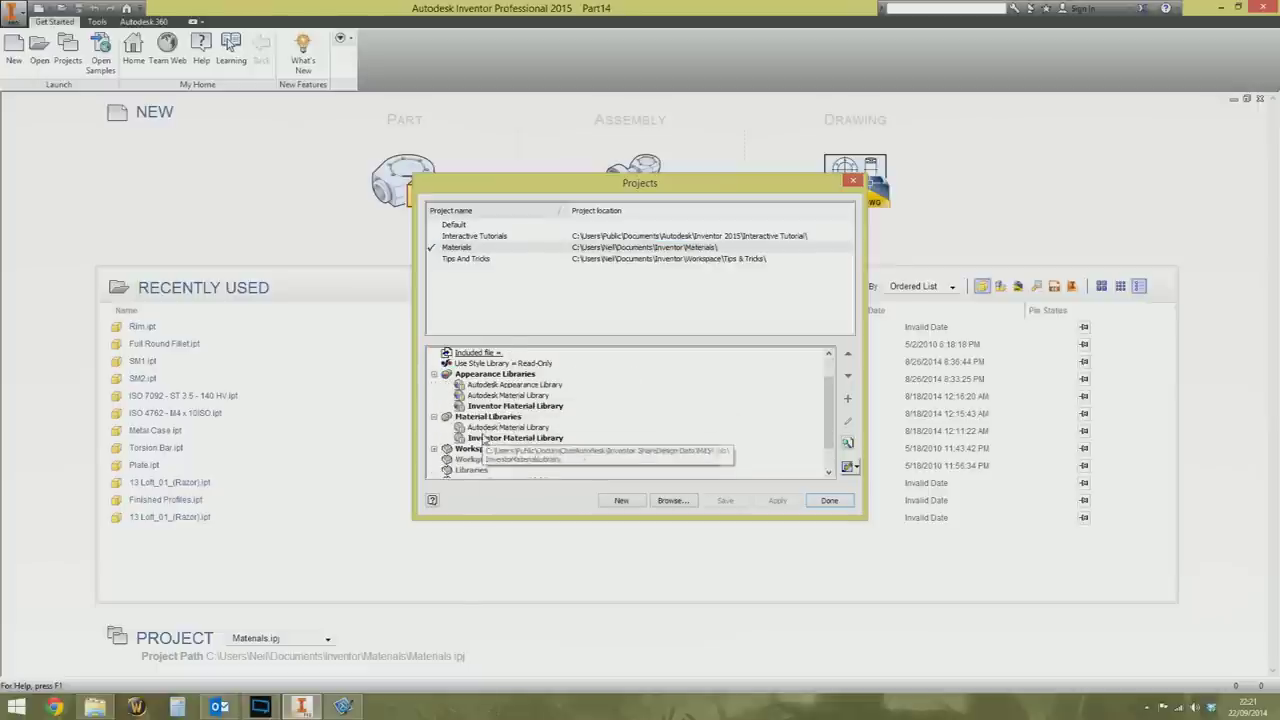
right_click(485, 428)
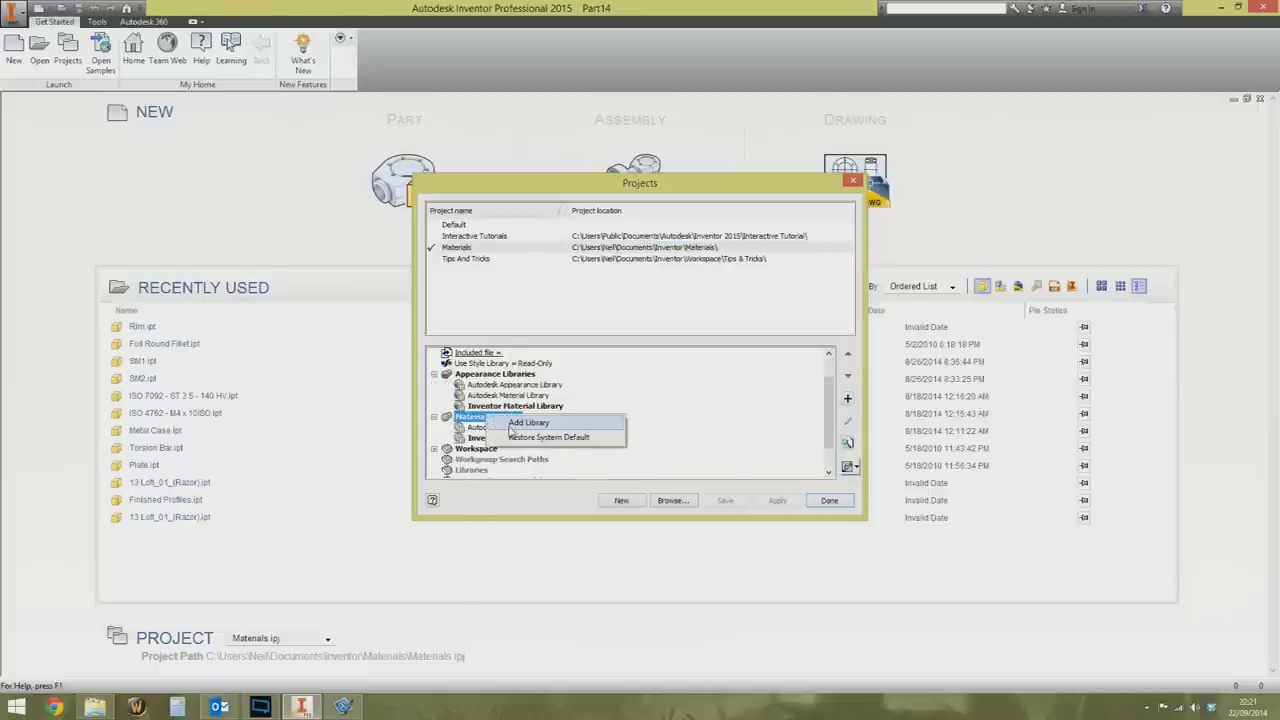
Step: Browse Homegroup > Documents > Inventor > Materials for a library file, then cancel
click(508, 432)
click(729, 214)
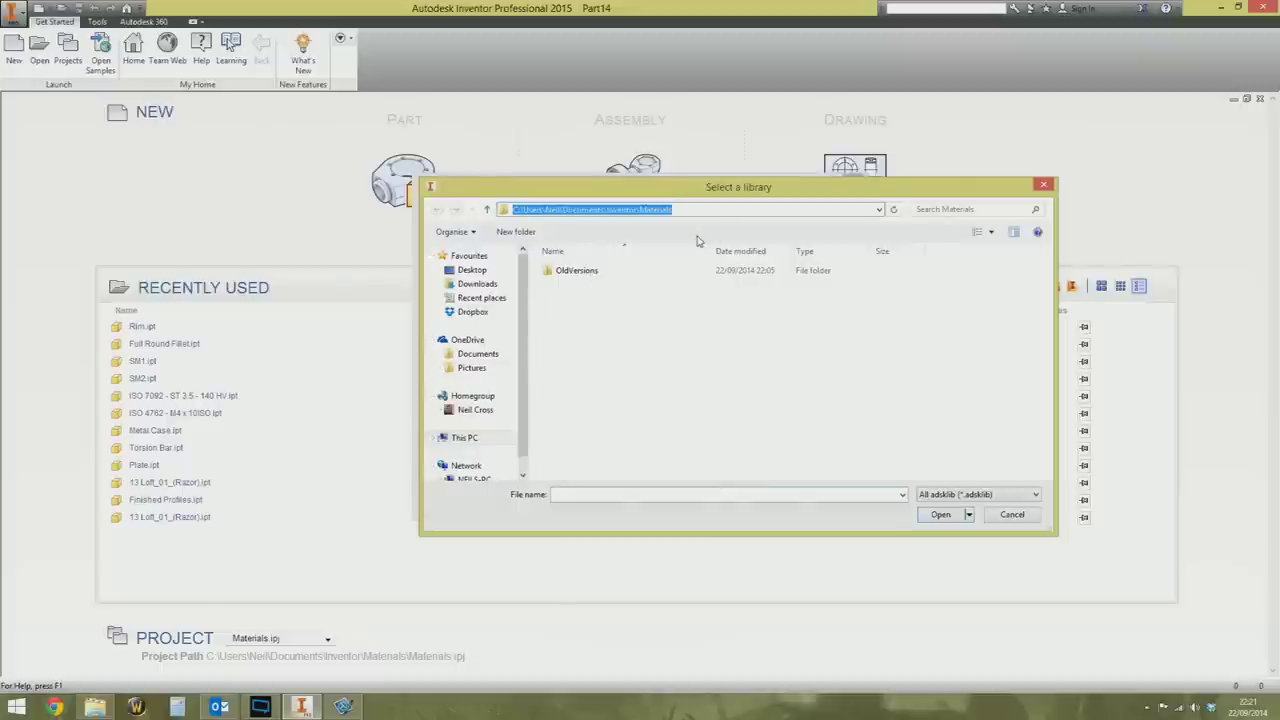
text(STAINLESS STEEL A4-80)
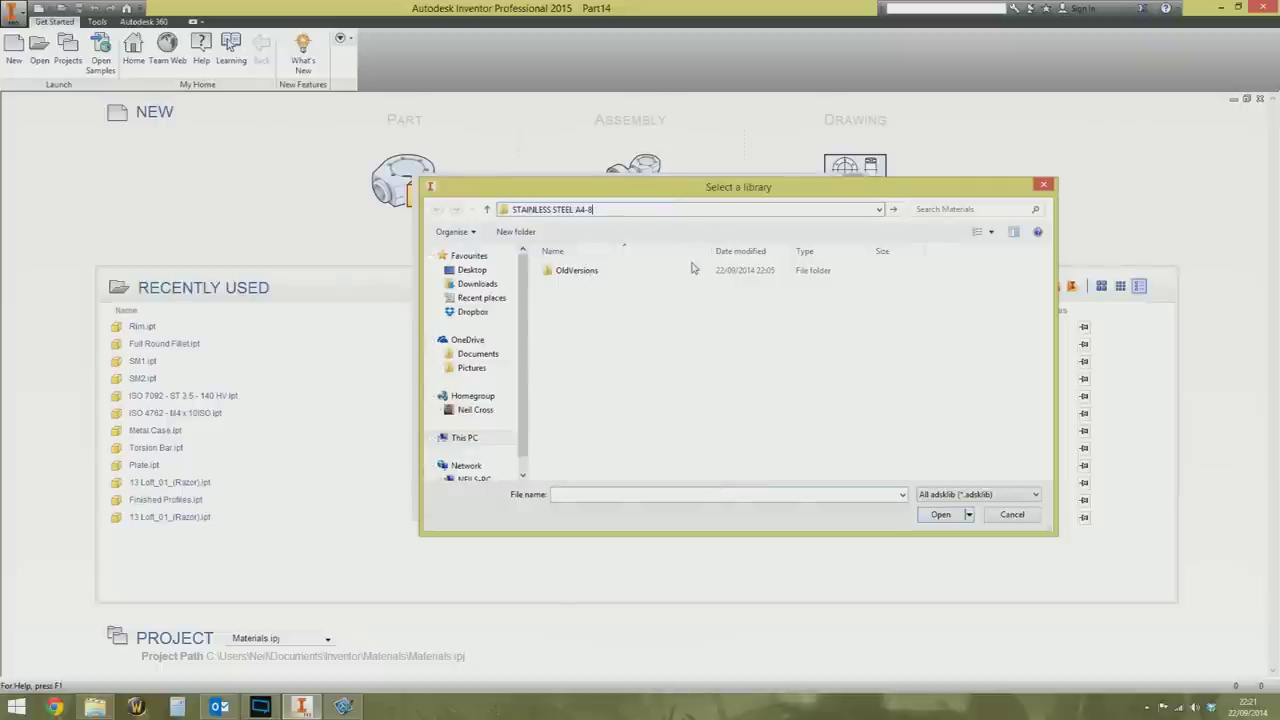
click(470, 410)
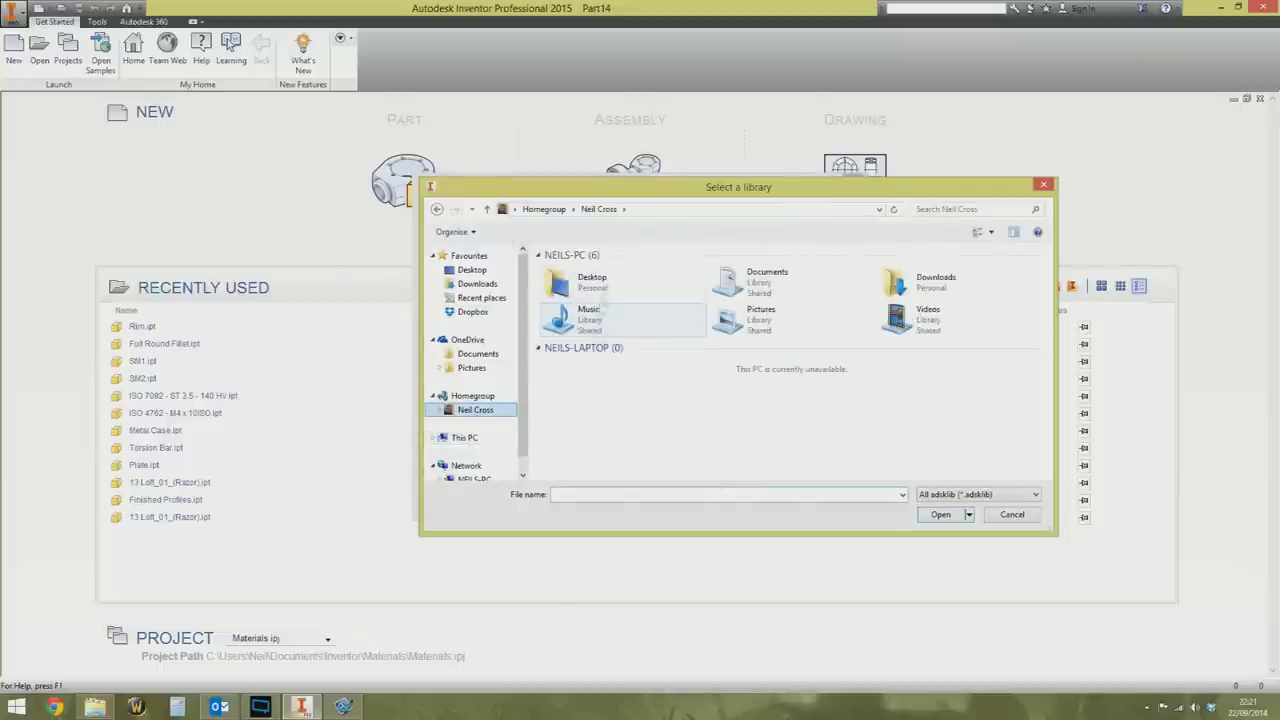
double_click(884, 281)
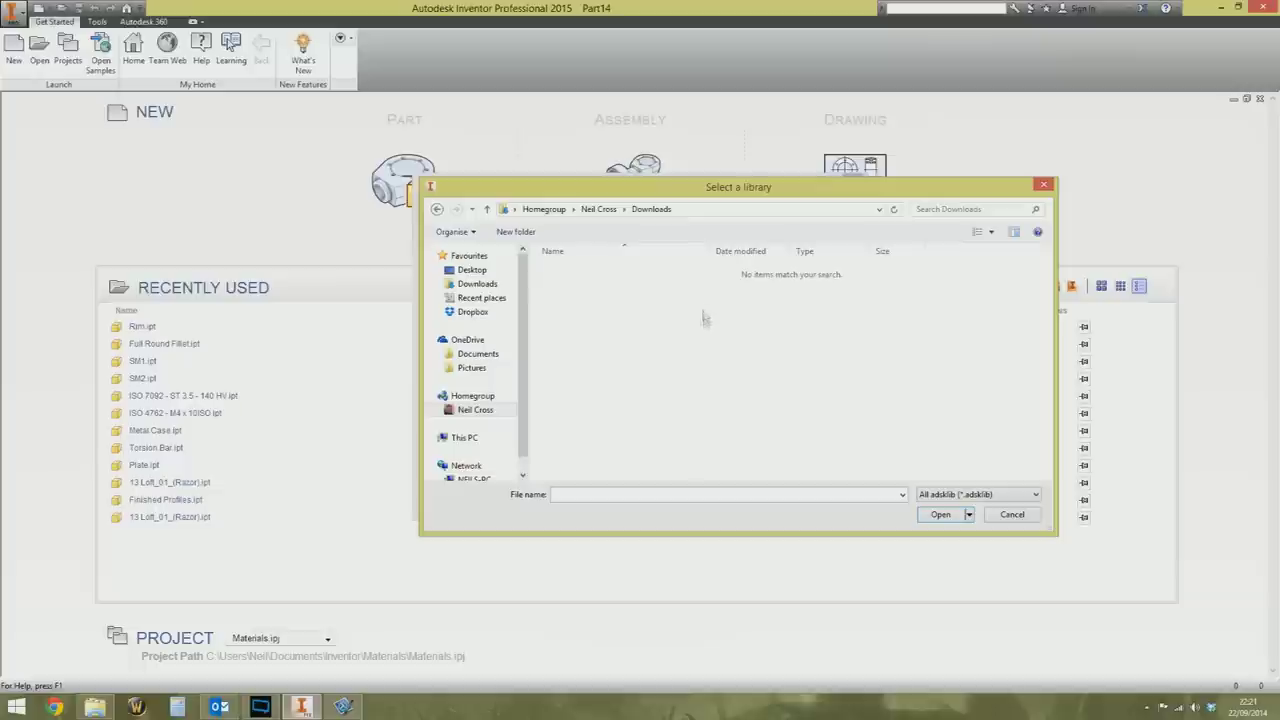
key(BackSpace)
double_click(797, 289)
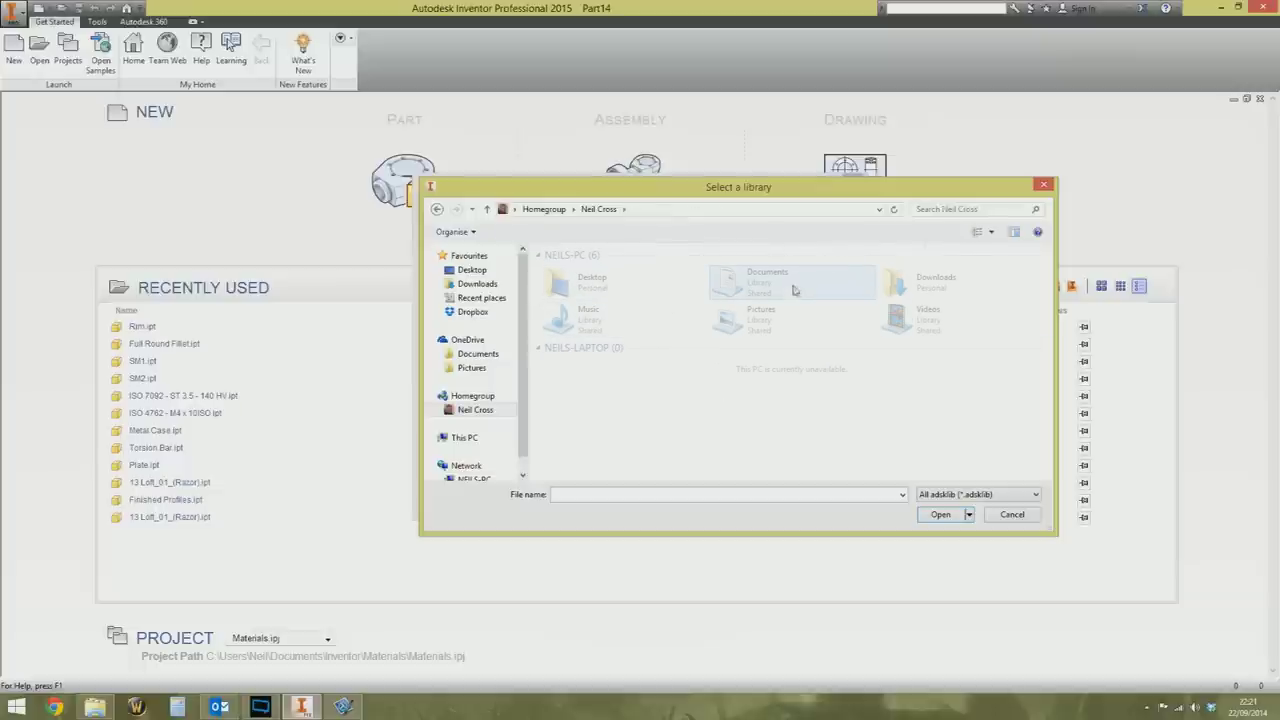
double_click(579, 314)
click(580, 287)
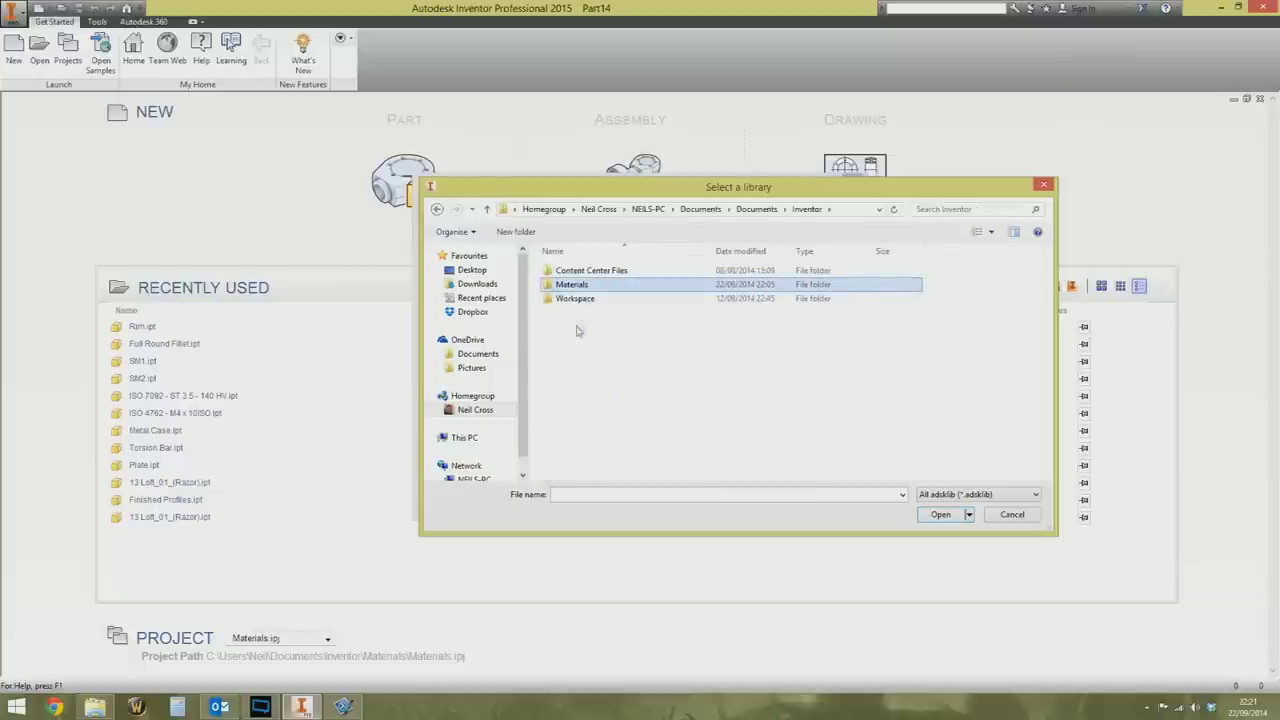
click(1045, 183)
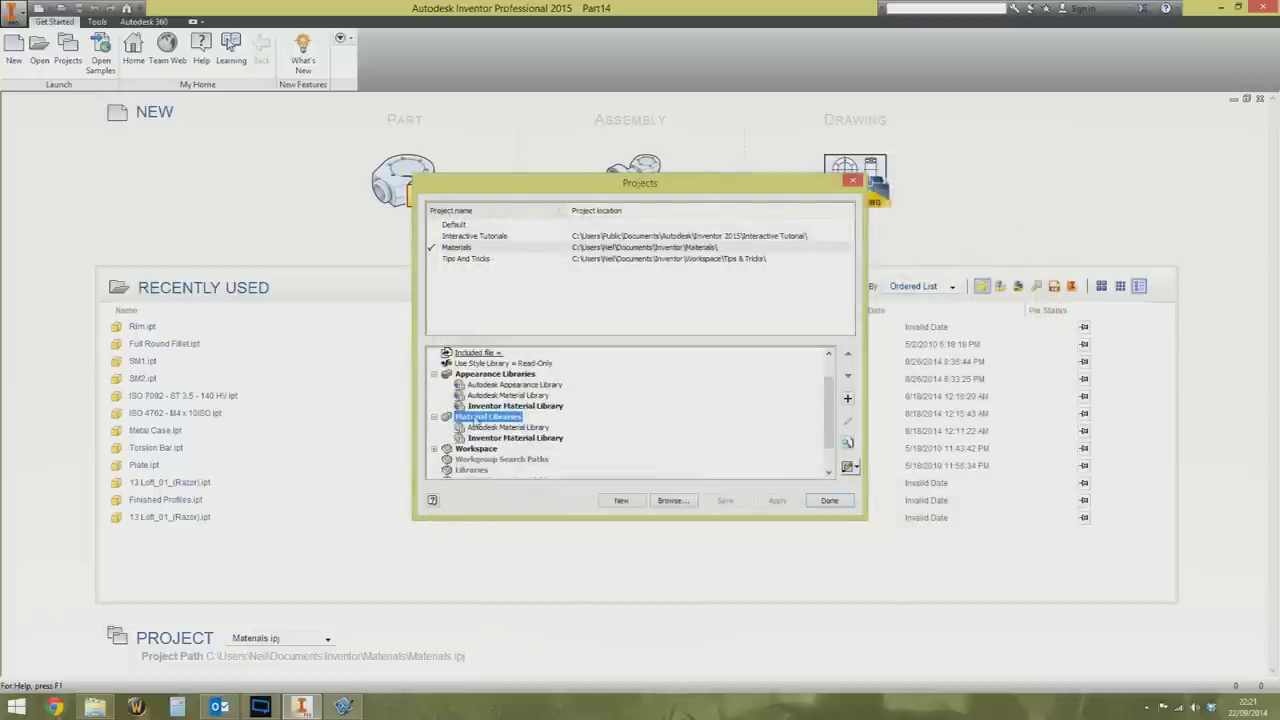
Step: Set the Design Data folder option to the public Inventor 2015 Design Data path
scroll(466, 470, down, 1)
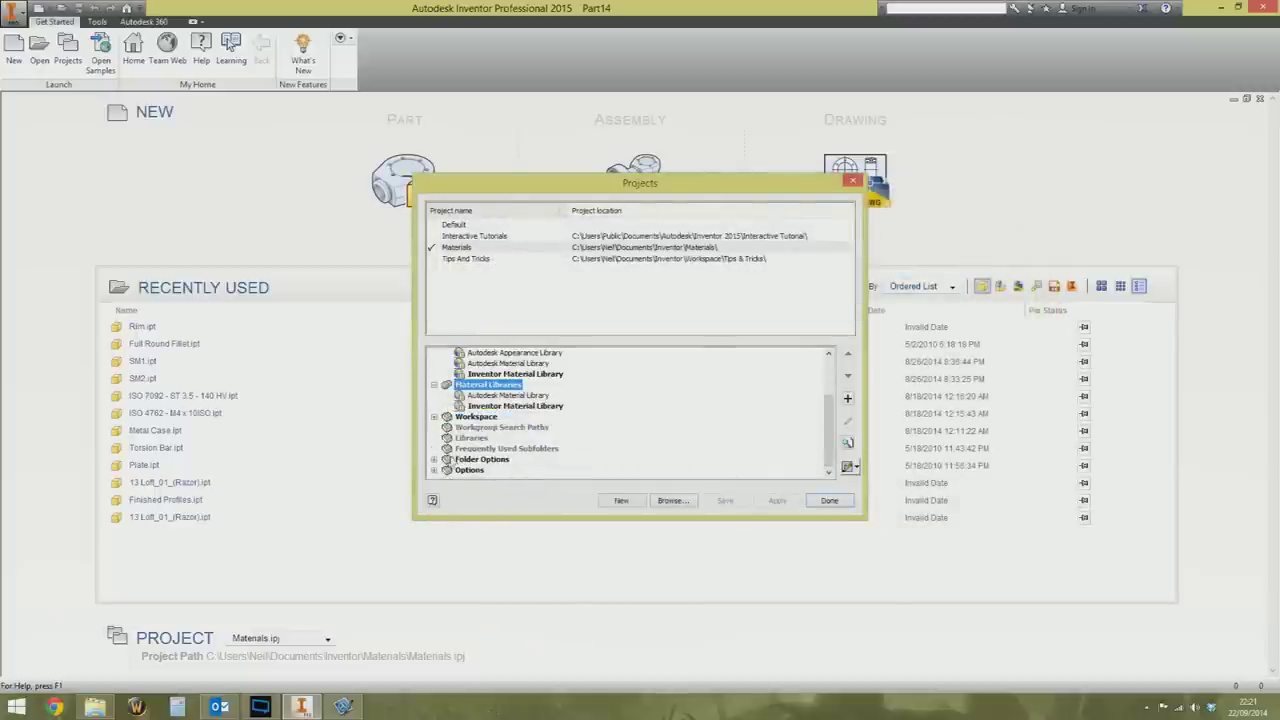
click(435, 417)
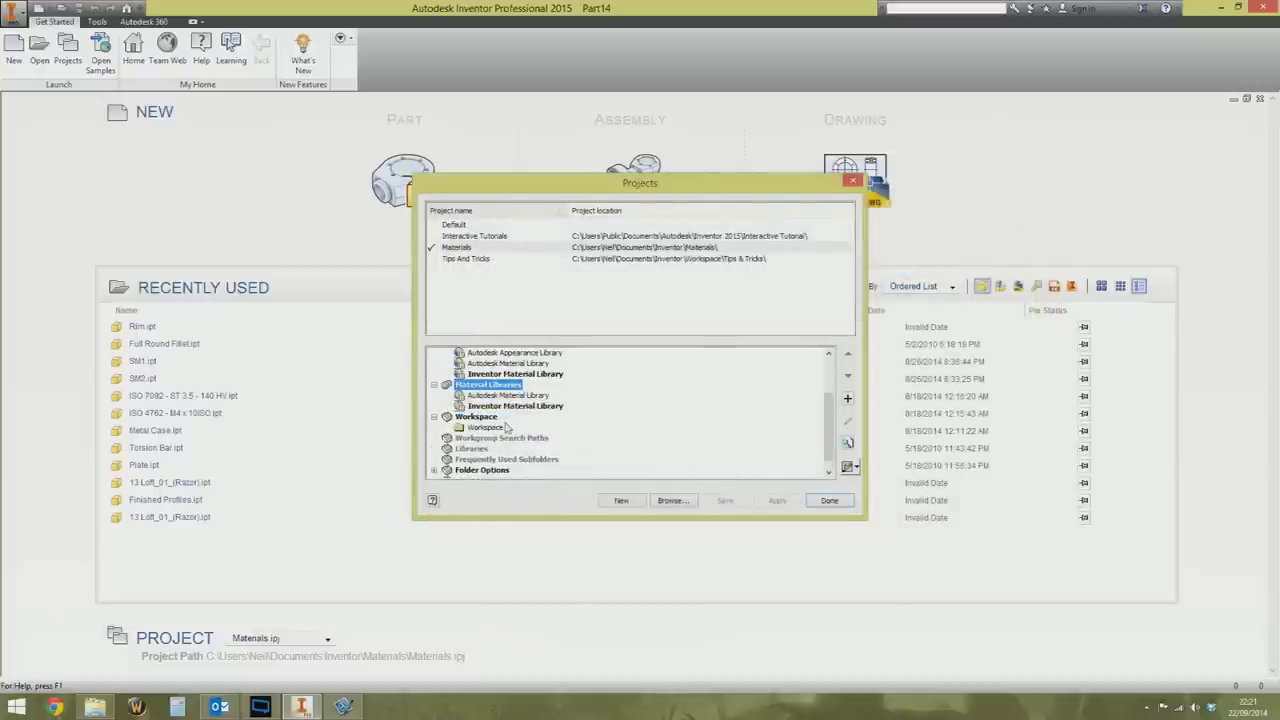
click(434, 470)
click(532, 446)
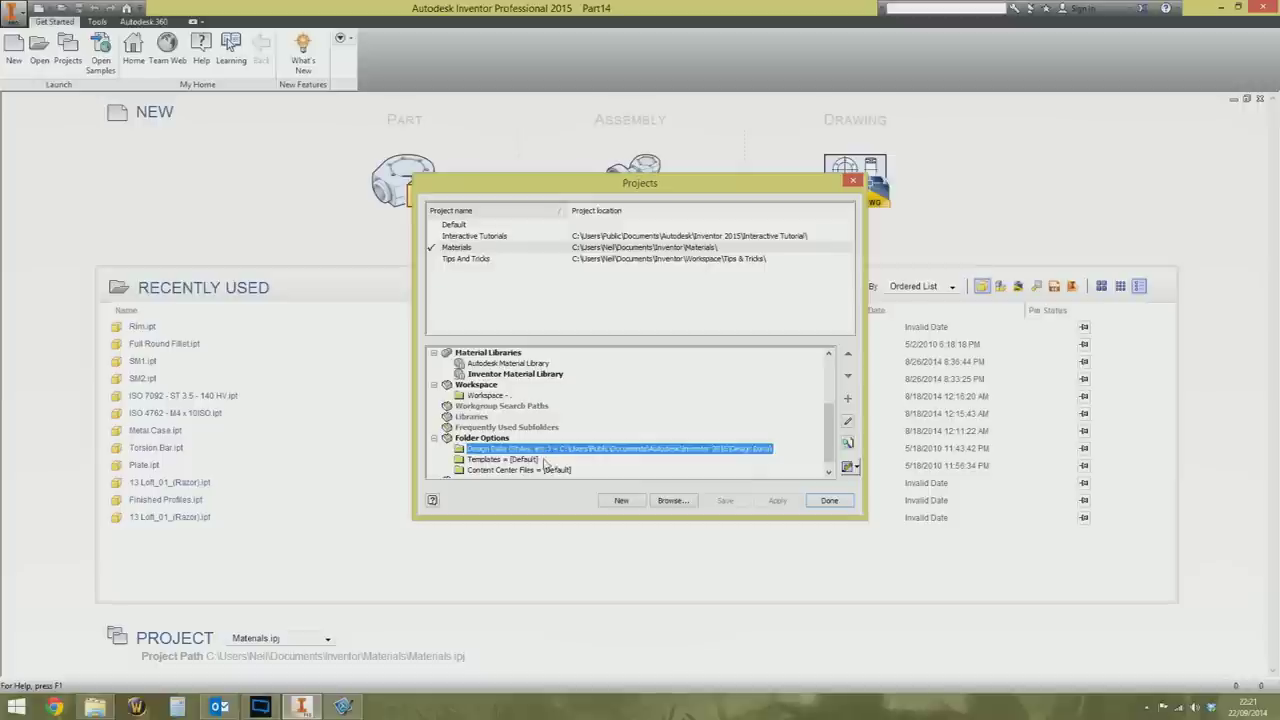
click(549, 452)
key(ctrl+c)
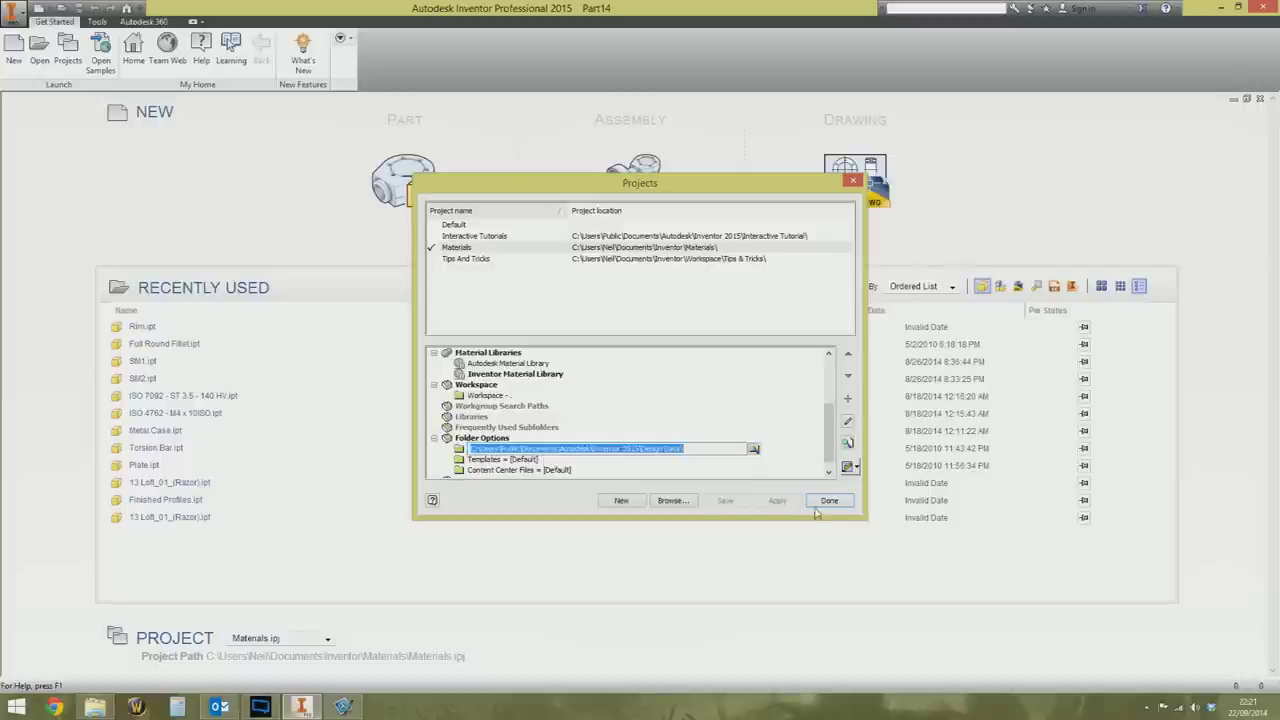
key(Return)
Step: Add Kumquat Library.adsklib from Design Data\Materials to Material Libraries and save
click(487, 356)
right_click(488, 358)
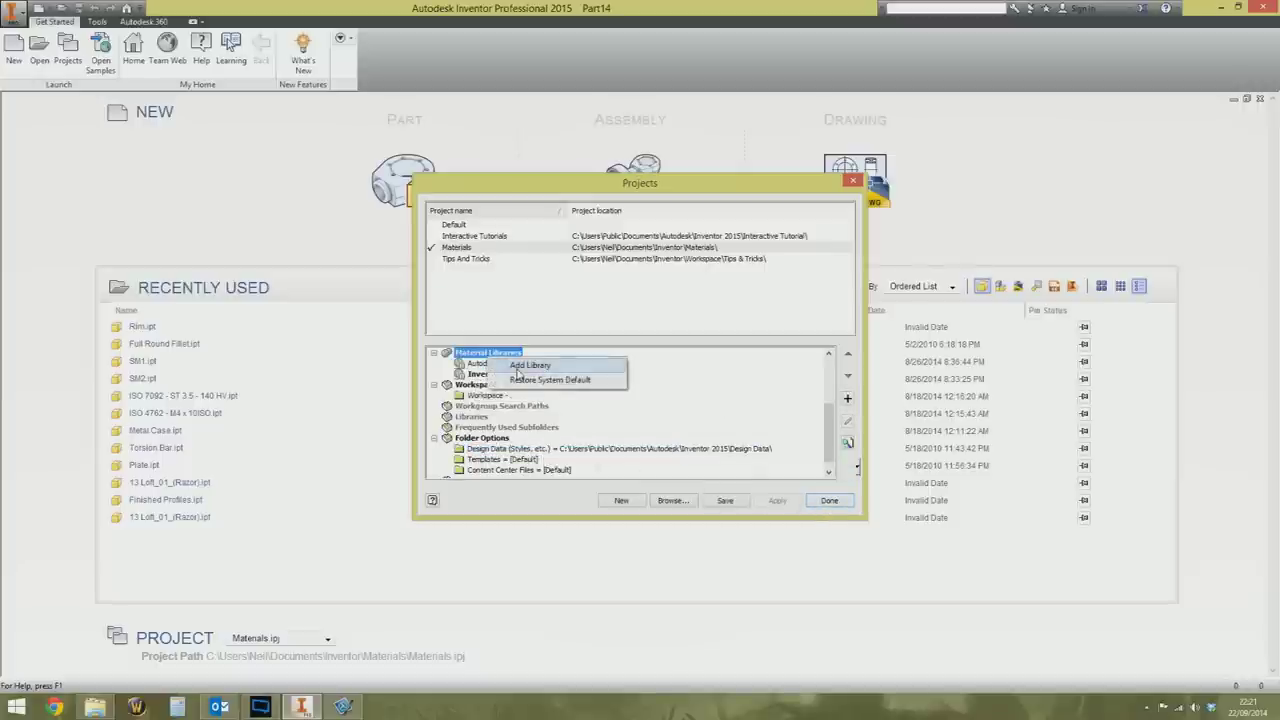
click(518, 367)
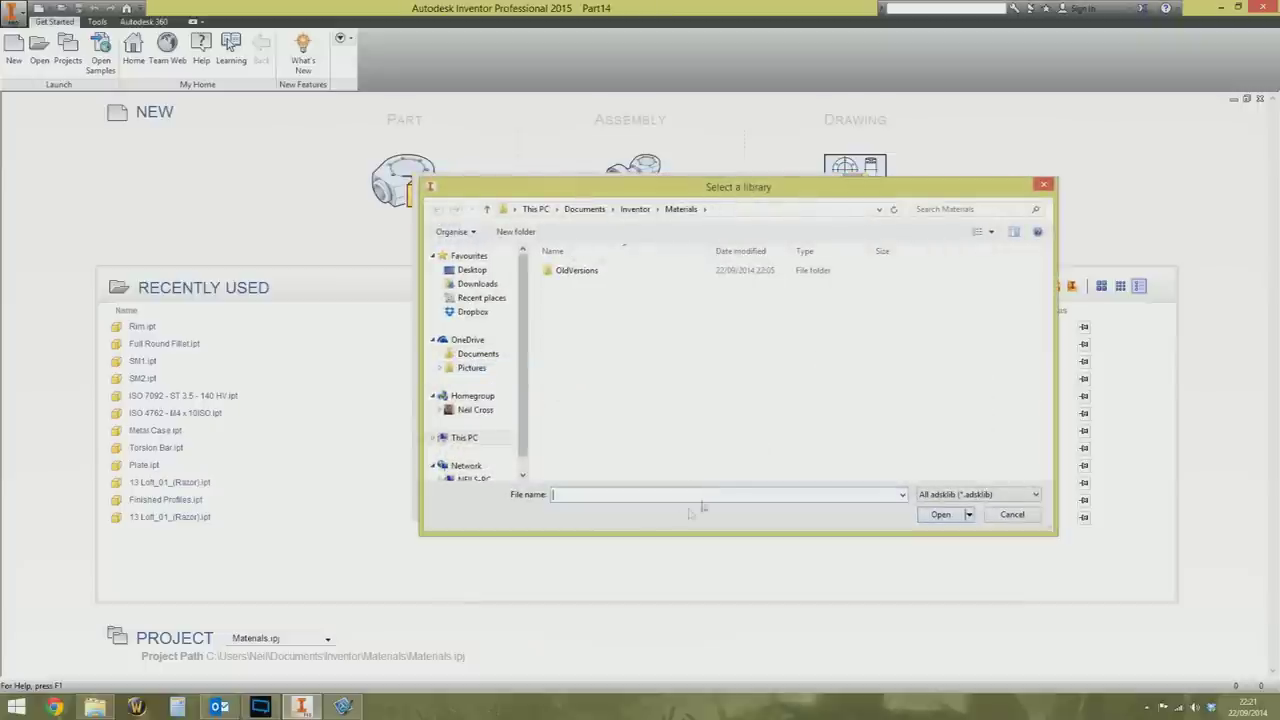
click(746, 213)
key(ctrl+v)
key(Return)
double_click(572, 354)
click(595, 285)
double_click(580, 299)
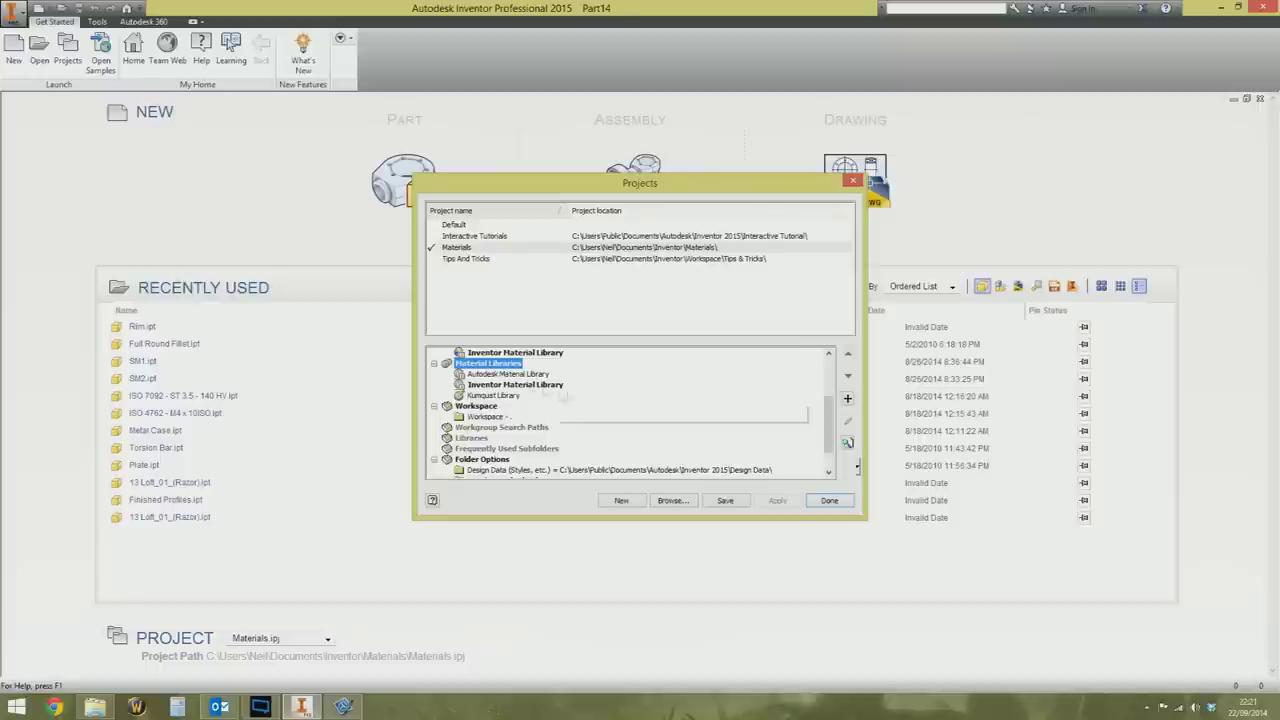
click(723, 501)
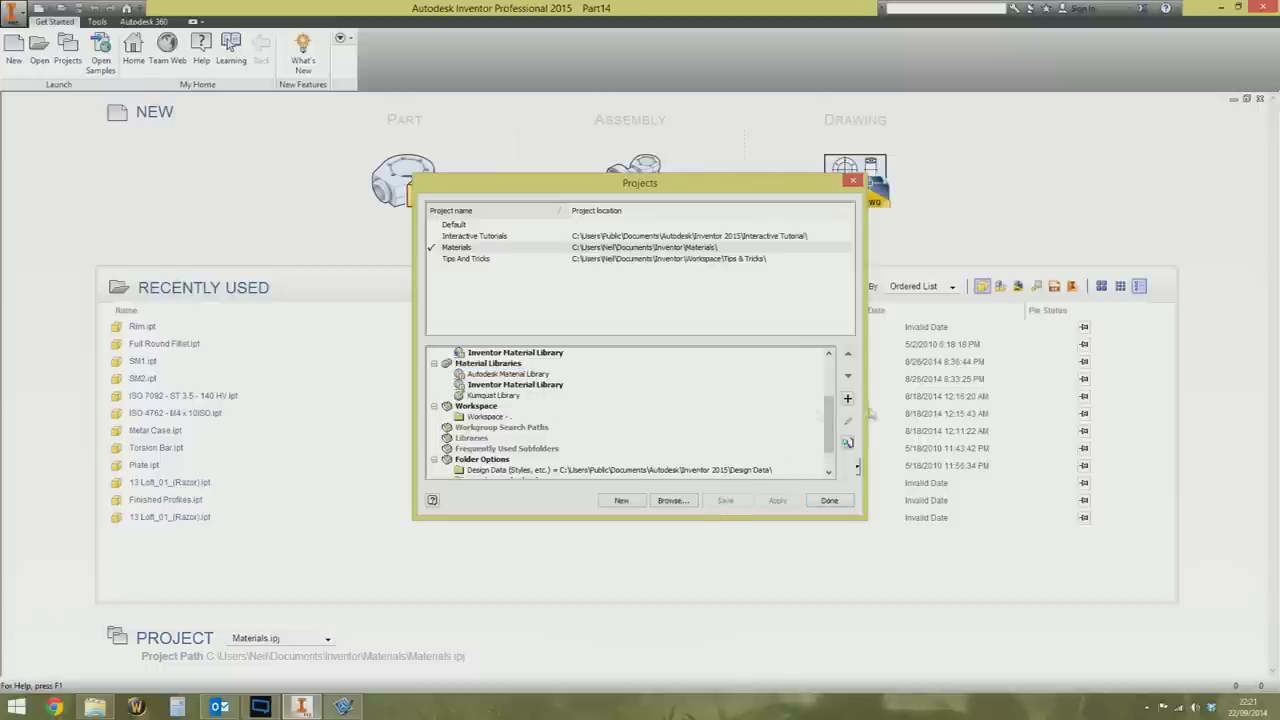
drag(826, 434, 826, 411)
click(486, 375)
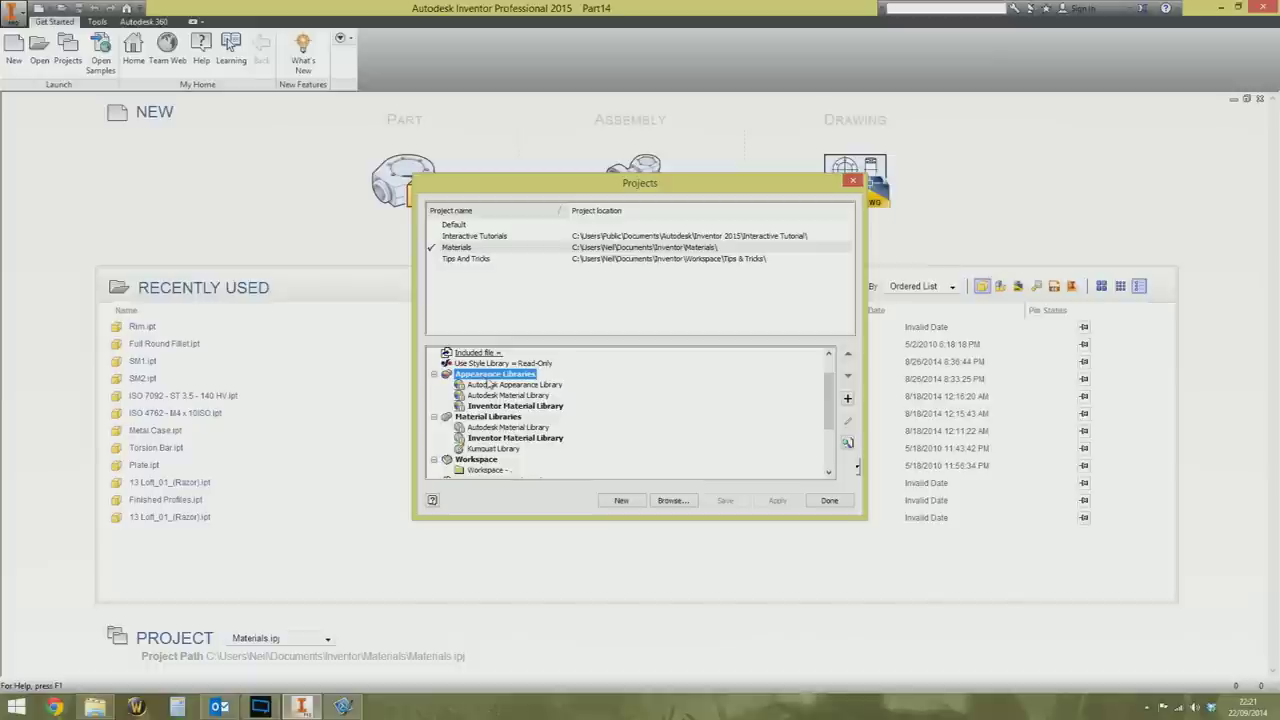
right_click(488, 380)
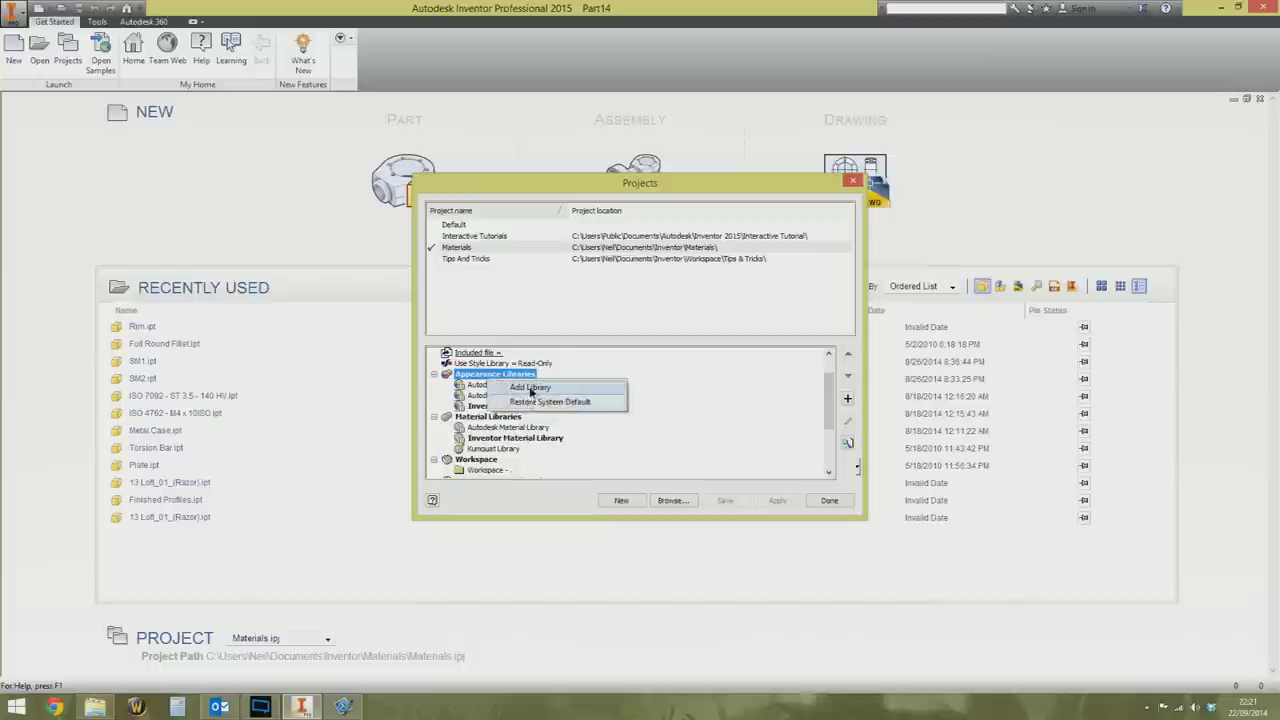
Step: Add Kumquat Library from Design Data\Materials to Appearance Libraries and save
click(528, 392)
click(724, 209)
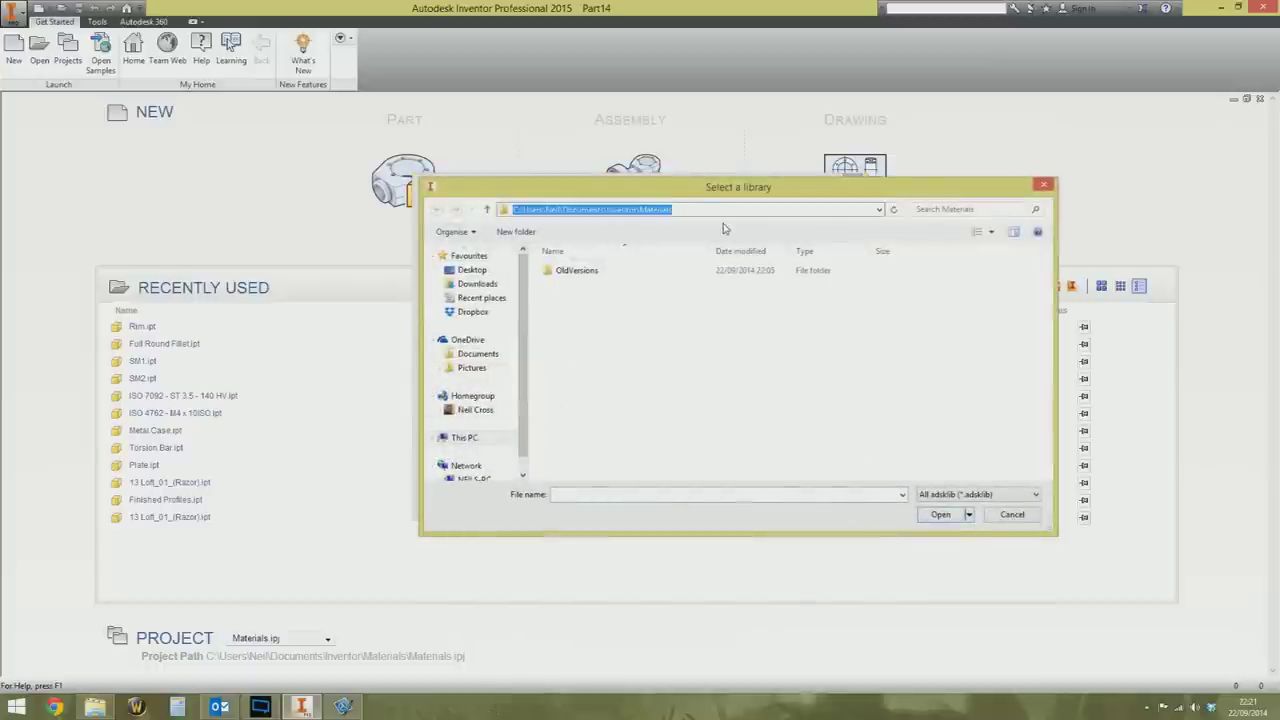
text(C:\Users\Public\Documents\Autodesk\Inventor 2015\Design Data)
key(Return)
double_click(590, 354)
double_click(590, 296)
click(722, 499)
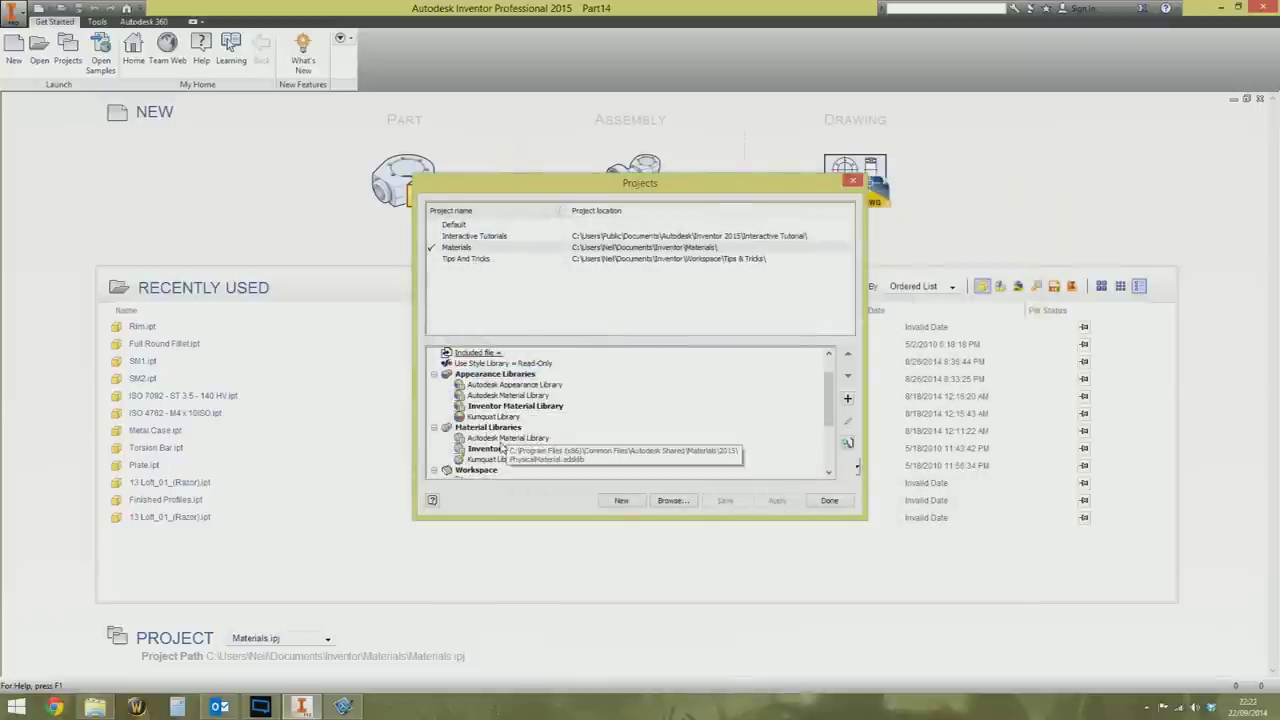
Step: Make Kumquat Library the active material library
click(488, 427)
scroll(497, 458, down, 1)
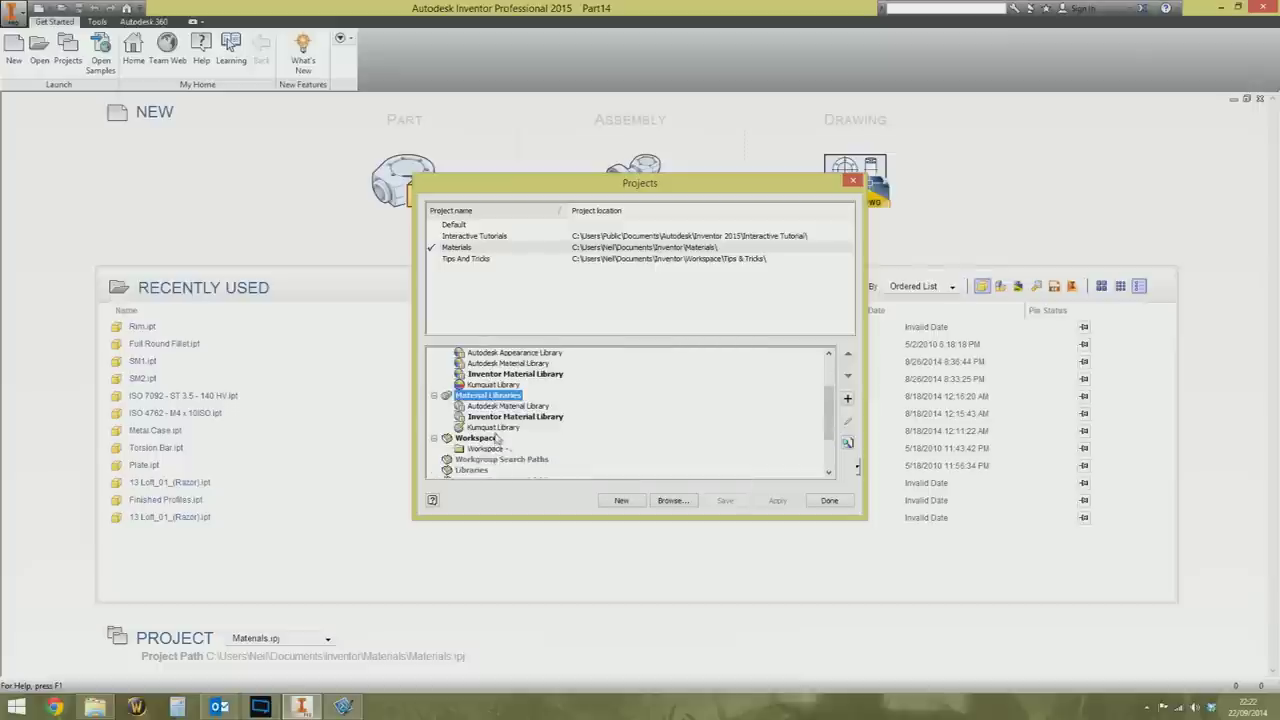
right_click(497, 427)
click(512, 438)
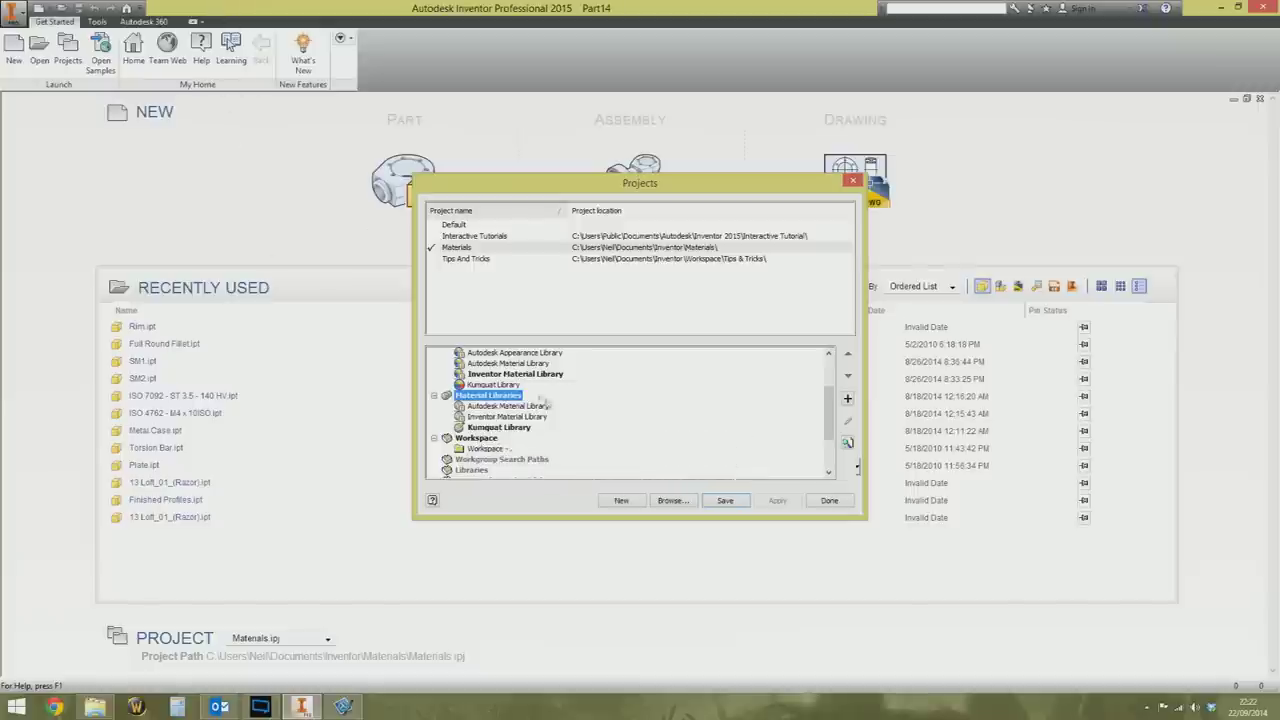
Step: Remove Inventor and Autodesk Material Libraries, save the project, and create a new Standard.ipt part
click(500, 416)
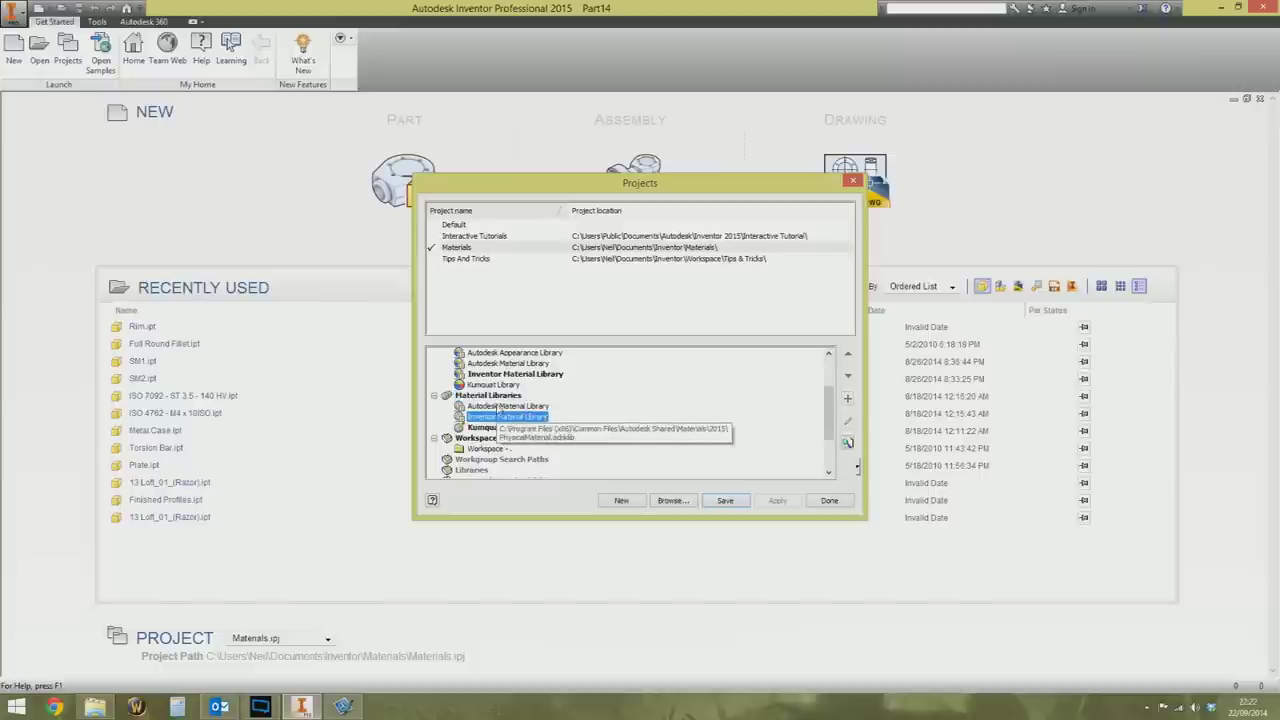
right_click(492, 418)
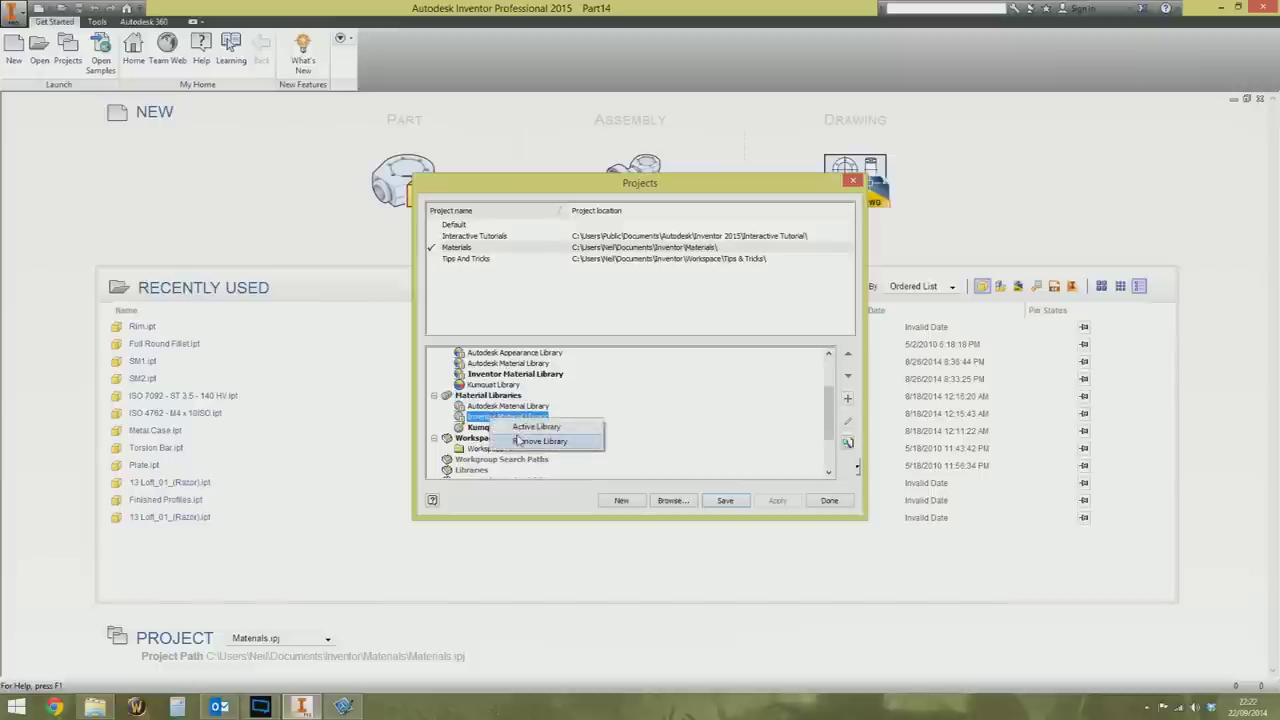
click(530, 443)
right_click(500, 406)
click(525, 436)
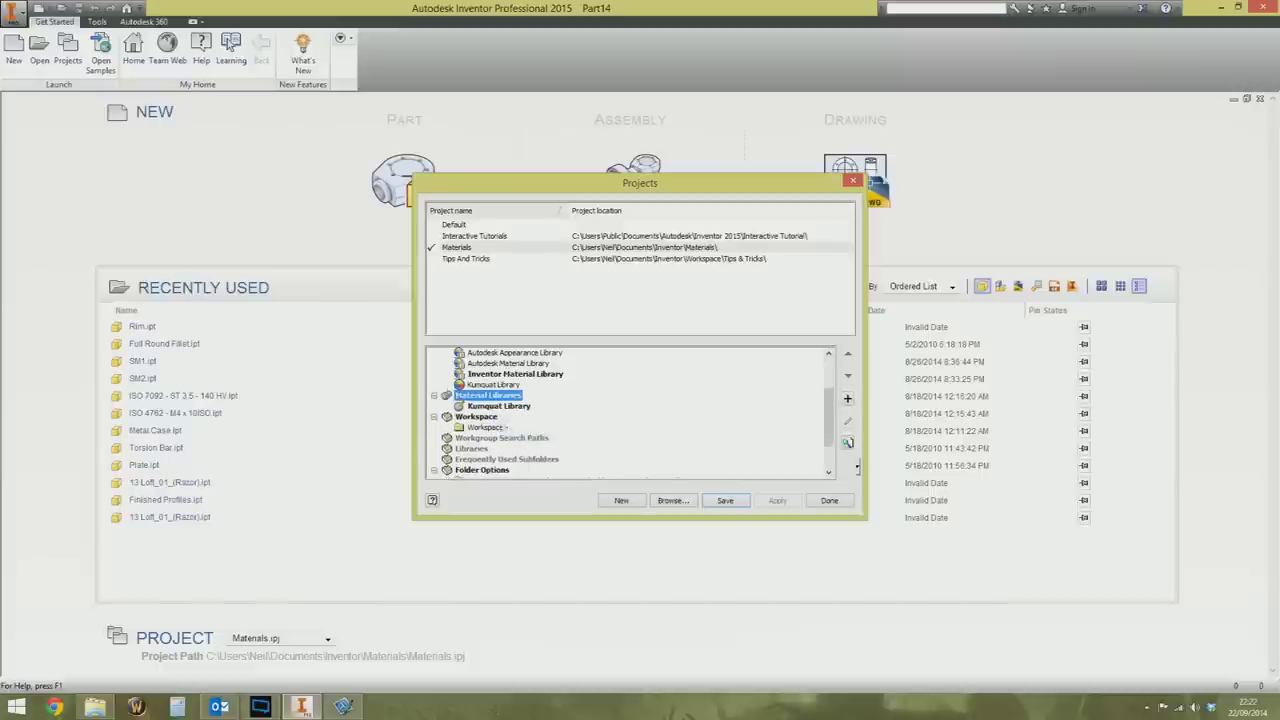
click(725, 500)
click(829, 500)
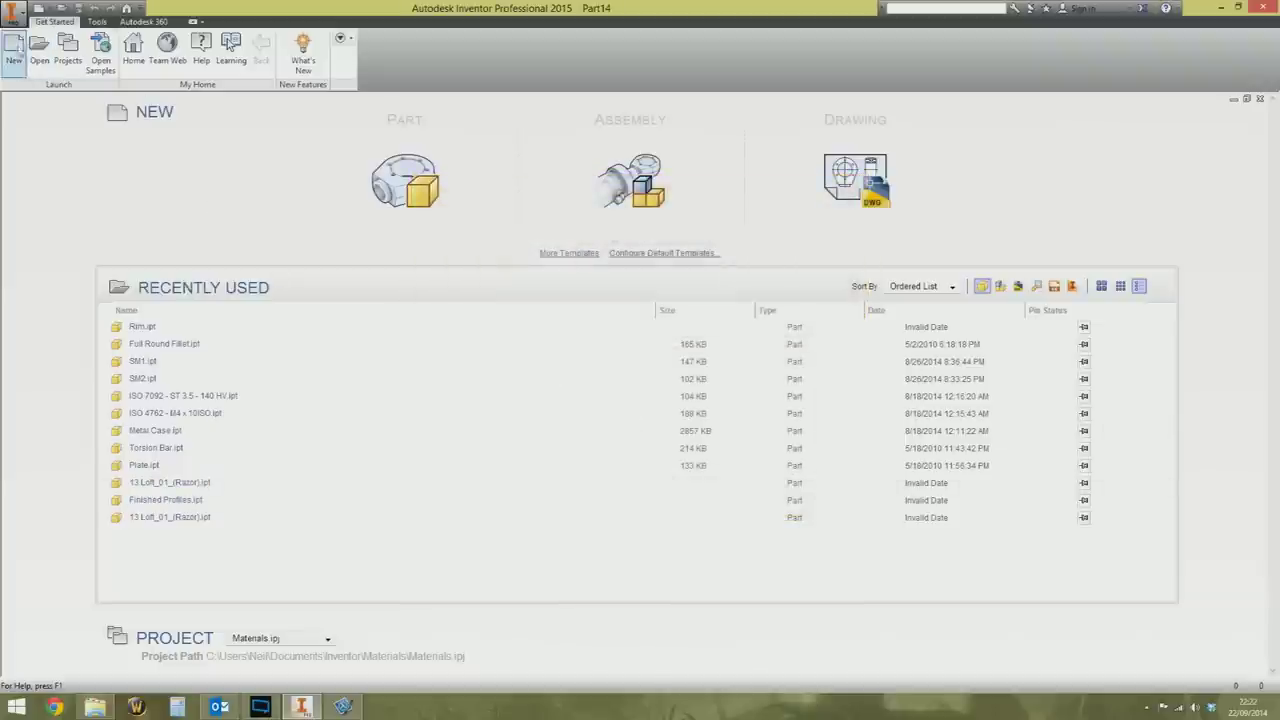
click(14, 50)
double_click(556, 280)
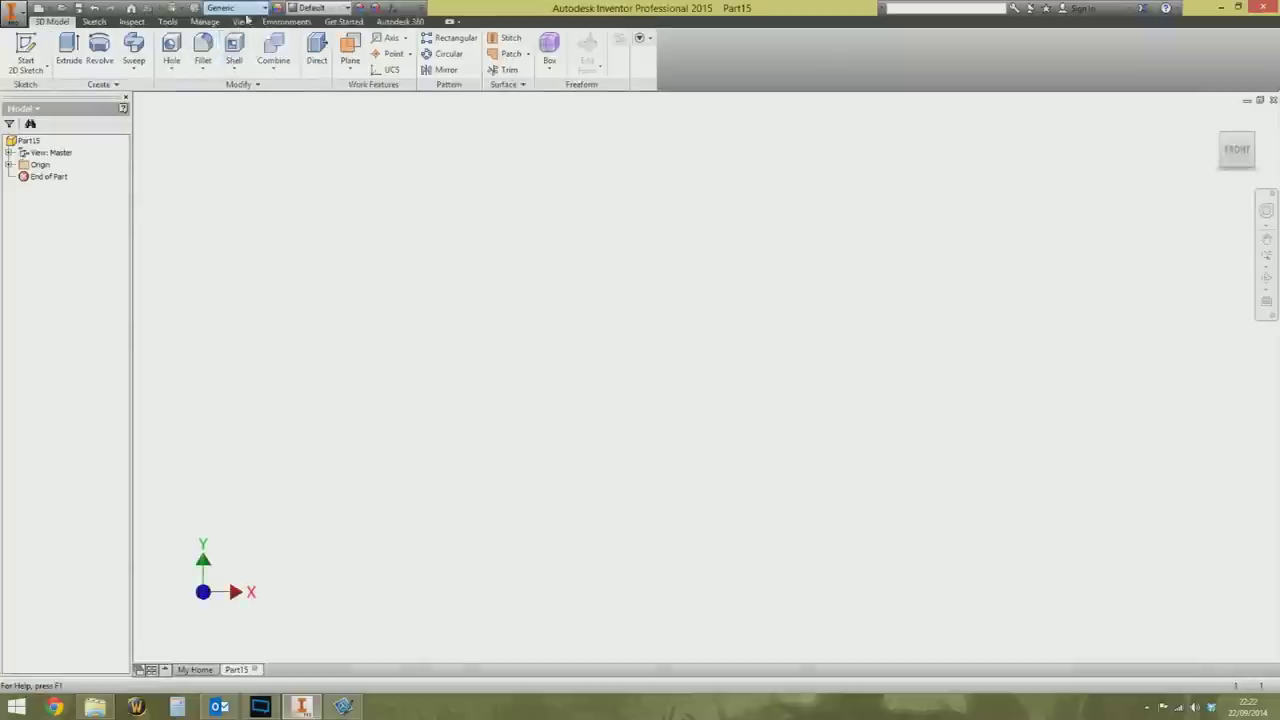
Step: Check the Material list shows Kumquat Library's materials, leaving Part15 set to Generic
click(262, 7)
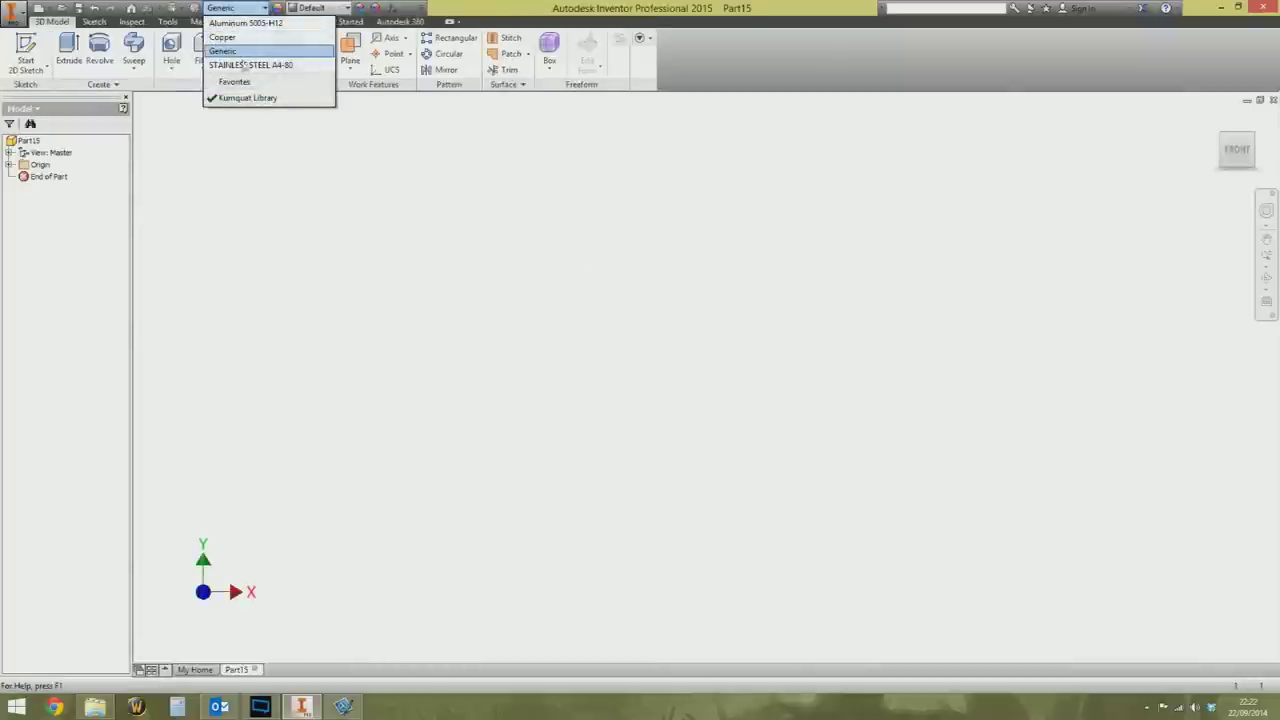
click(337, 285)
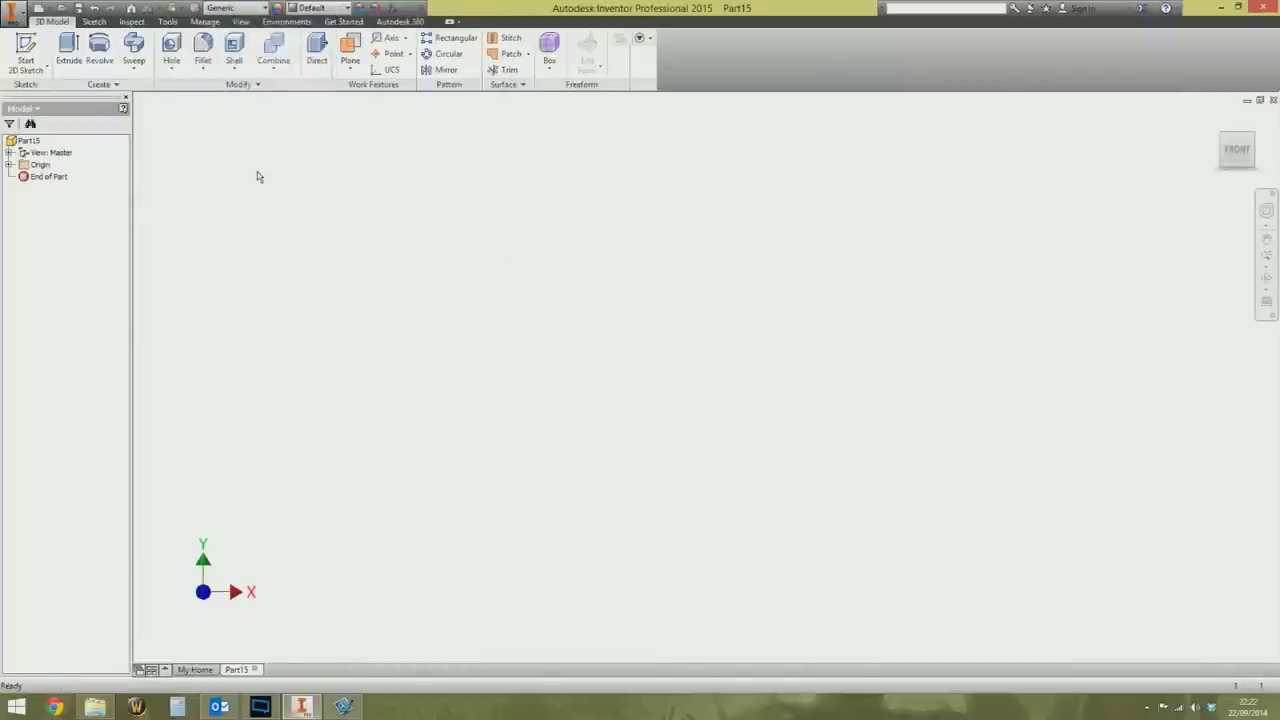